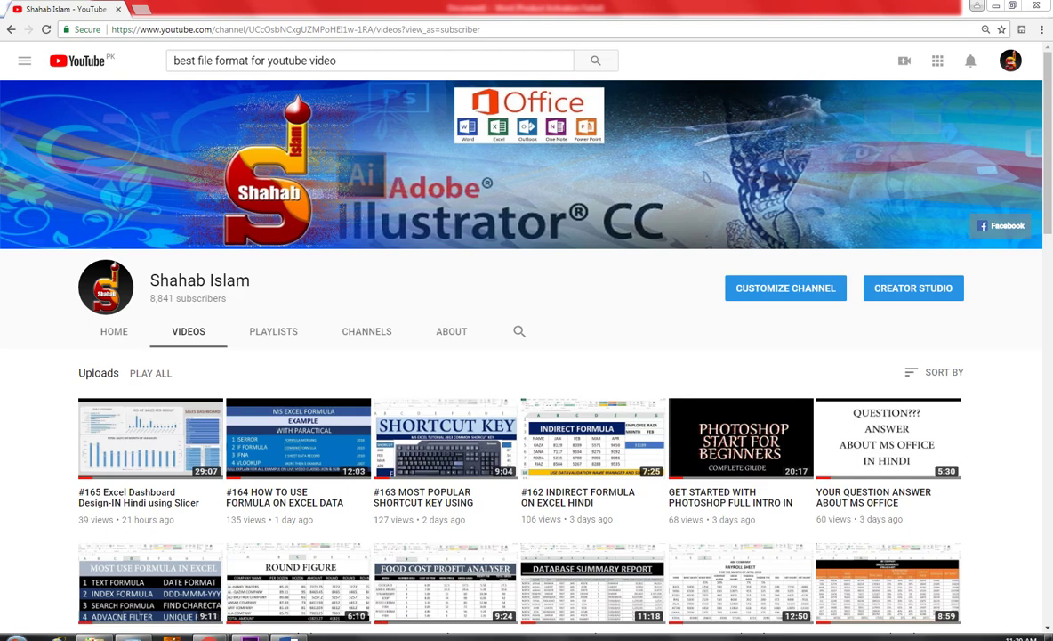
# Step: Switch from the YouTube tutorial to the blank Word document, Document1
pyautogui.click(290, 635)
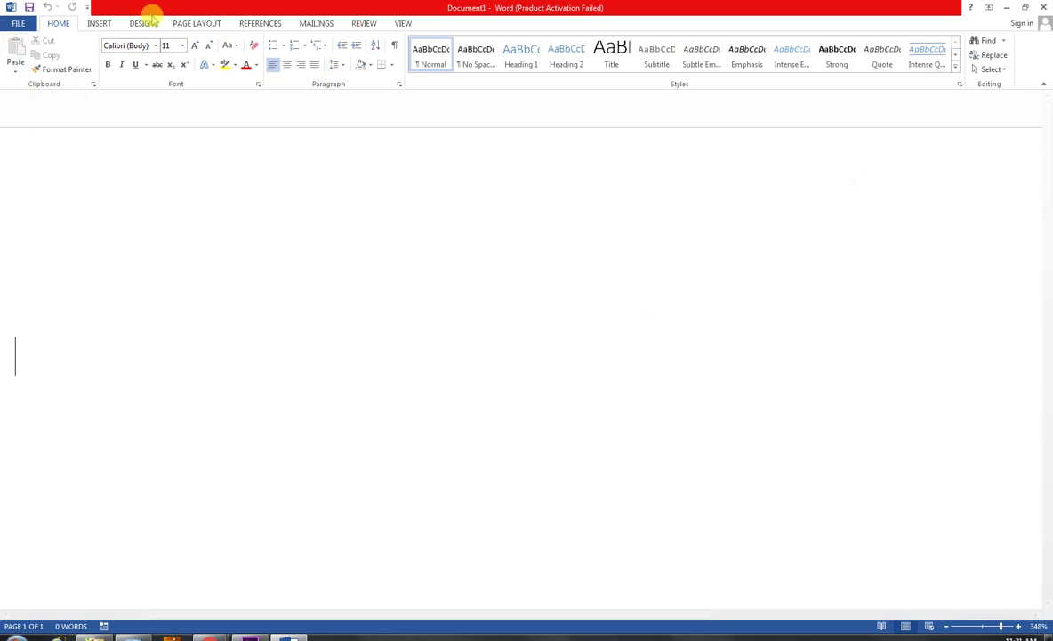
# Step: Zoom the page to 180% and preview a 6×4 table in the Insert Table grid
pyautogui.click(104, 22)
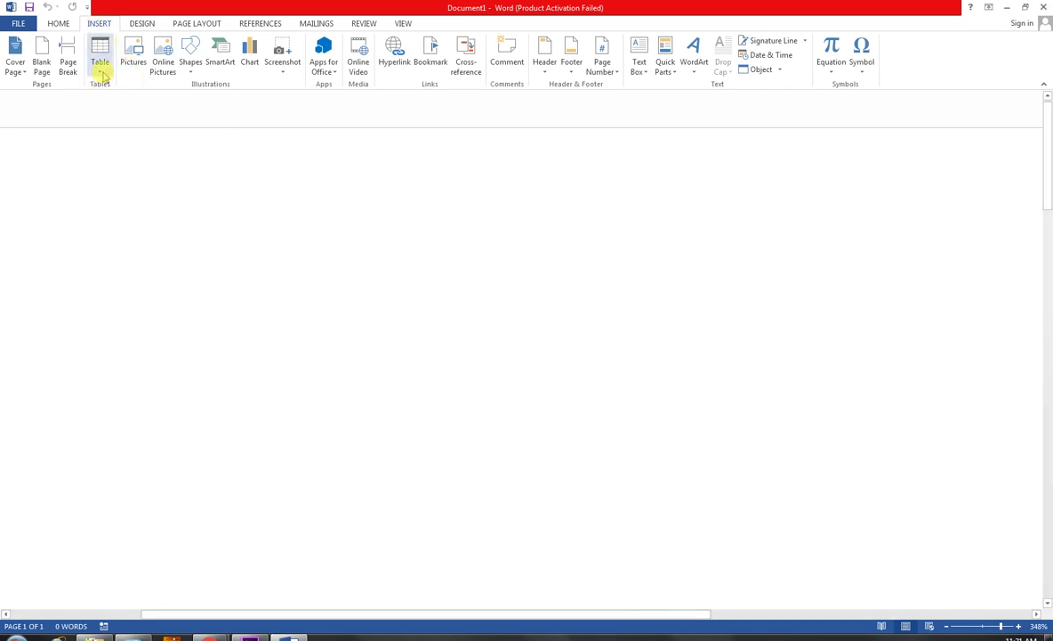
pyautogui.click(101, 64)
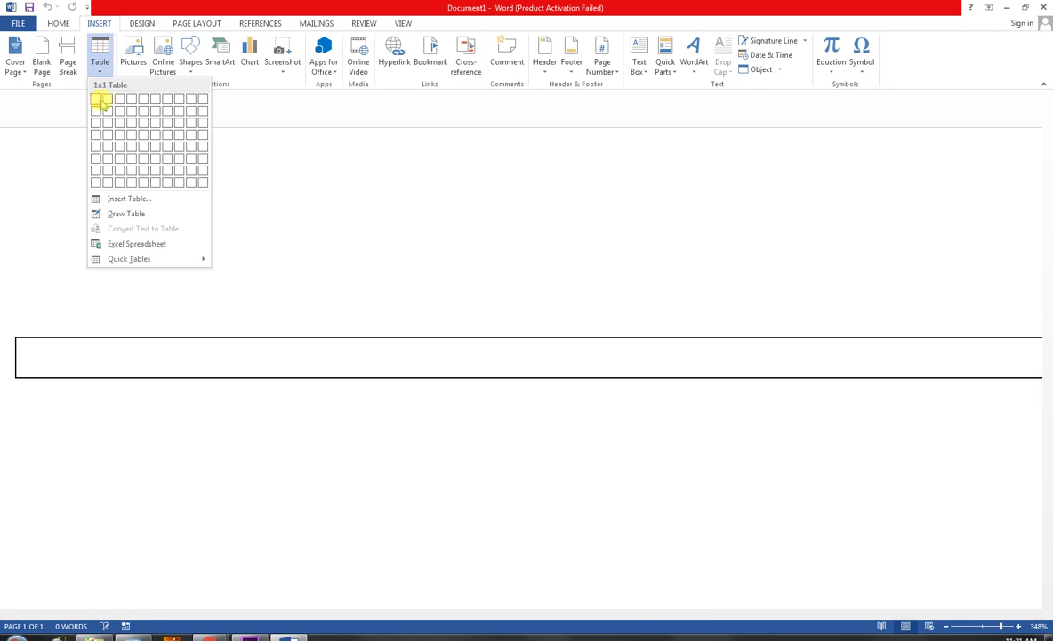
pyautogui.moveTo(990, 627); pyautogui.dragTo(976, 628)
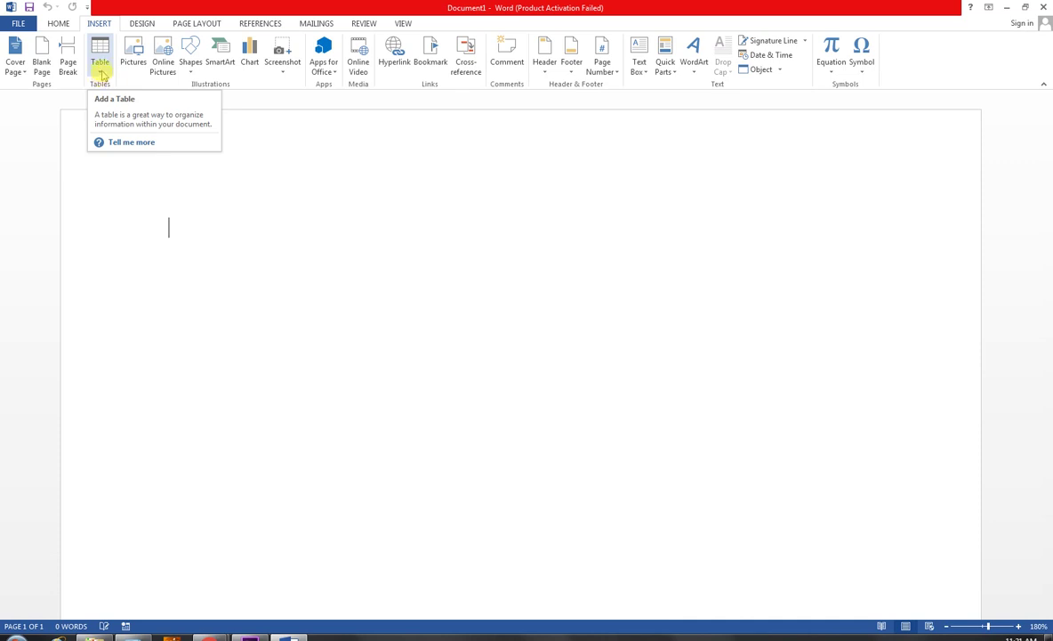
pyautogui.click(101, 77)
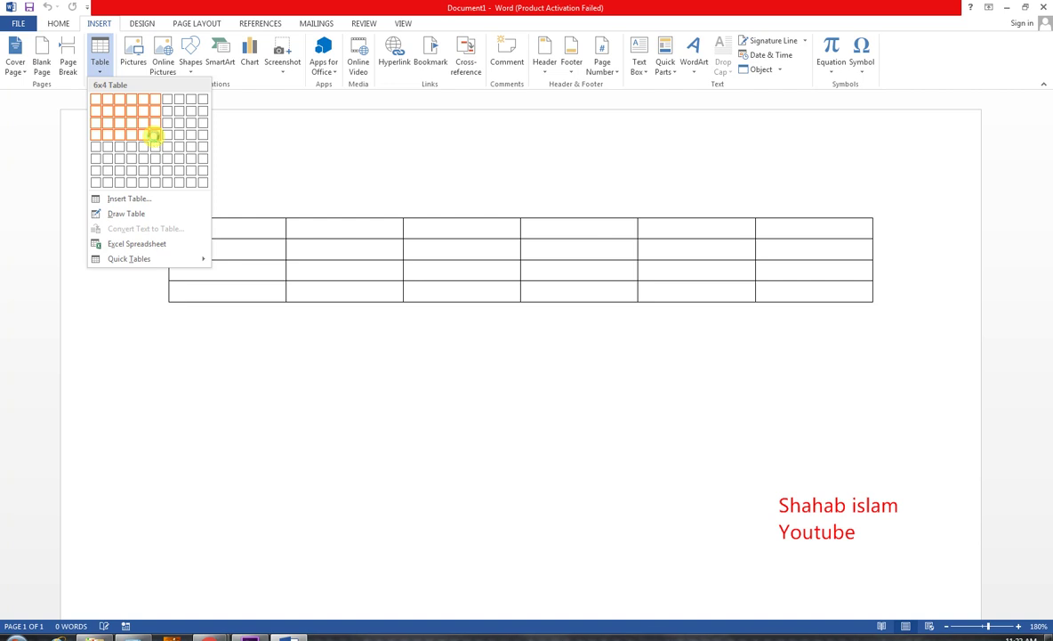
# Step: Insert a six-column, four-row table, place the cursor in its first cell, and show Table Tools Layout
pyautogui.click(152, 134)
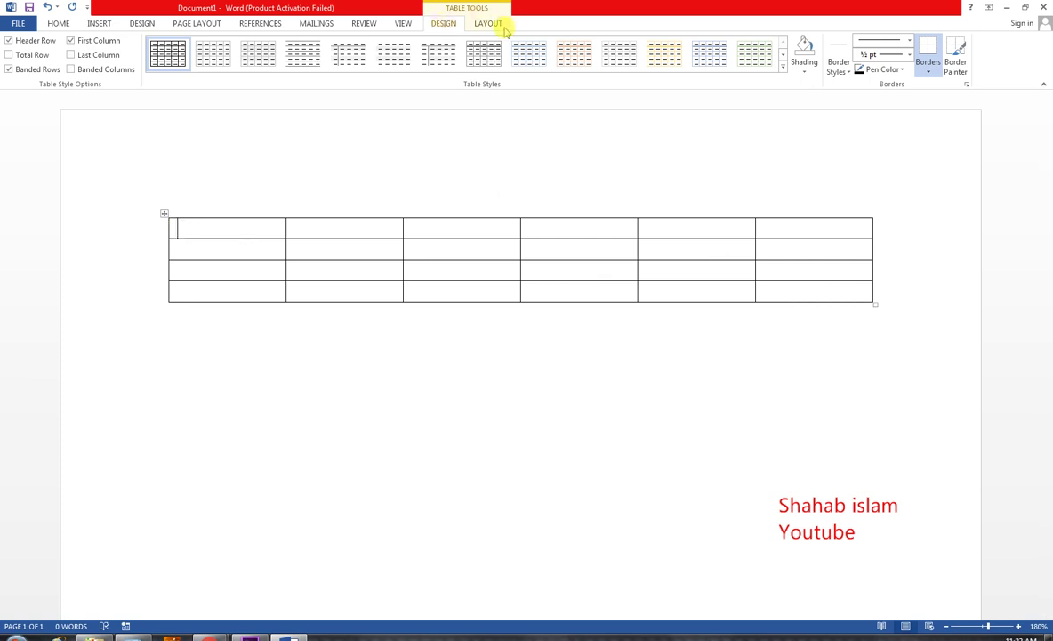
pyautogui.click(260, 381)
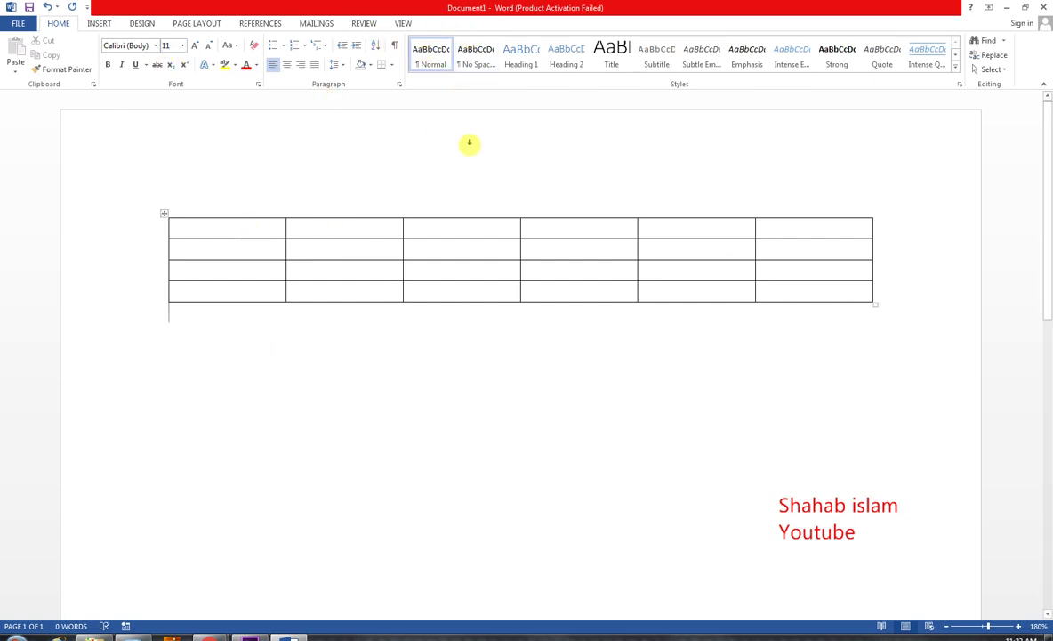
pyautogui.moveTo(227, 228)
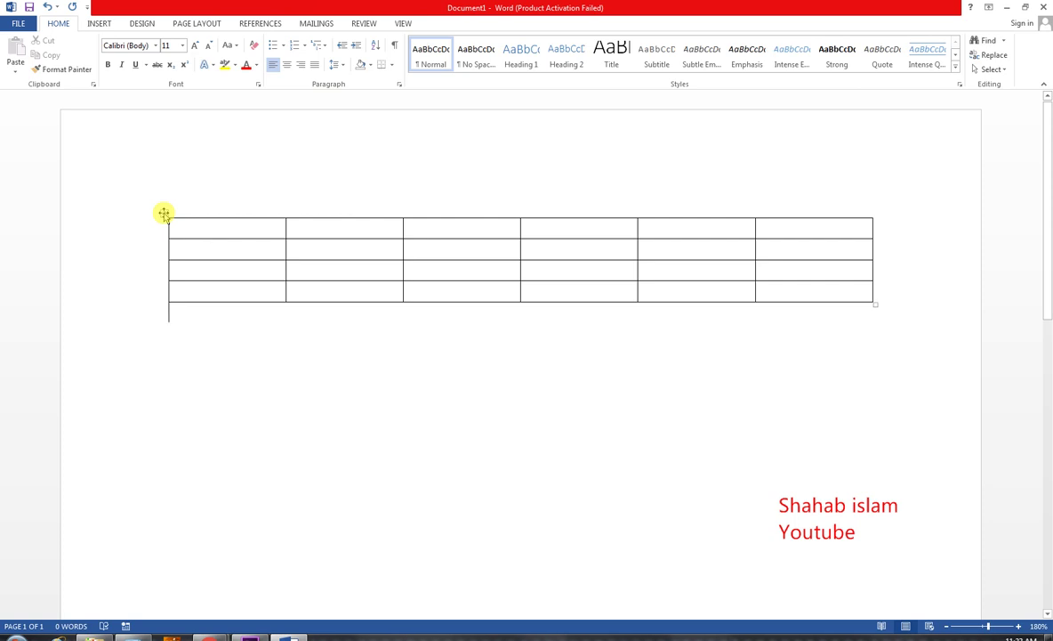
pyautogui.click(342, 212)
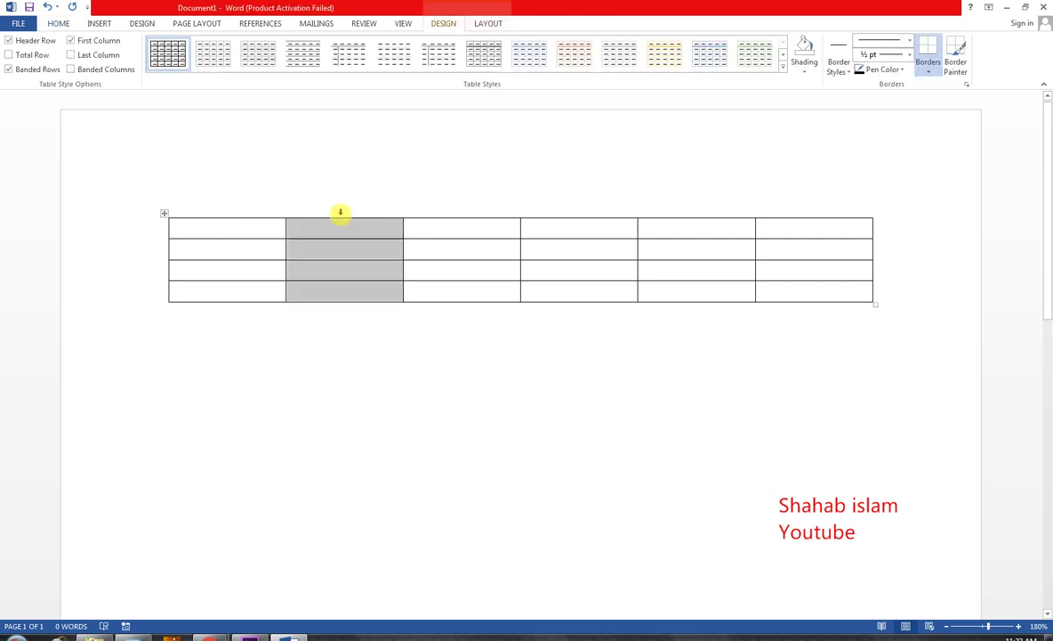
pyautogui.click(249, 229)
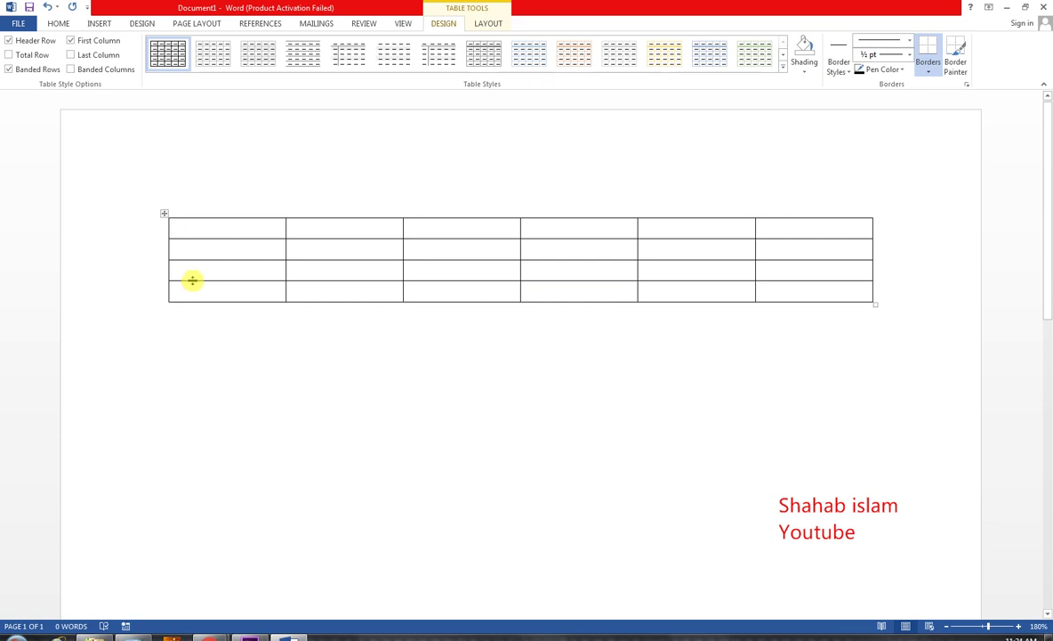
pyautogui.click(488, 23)
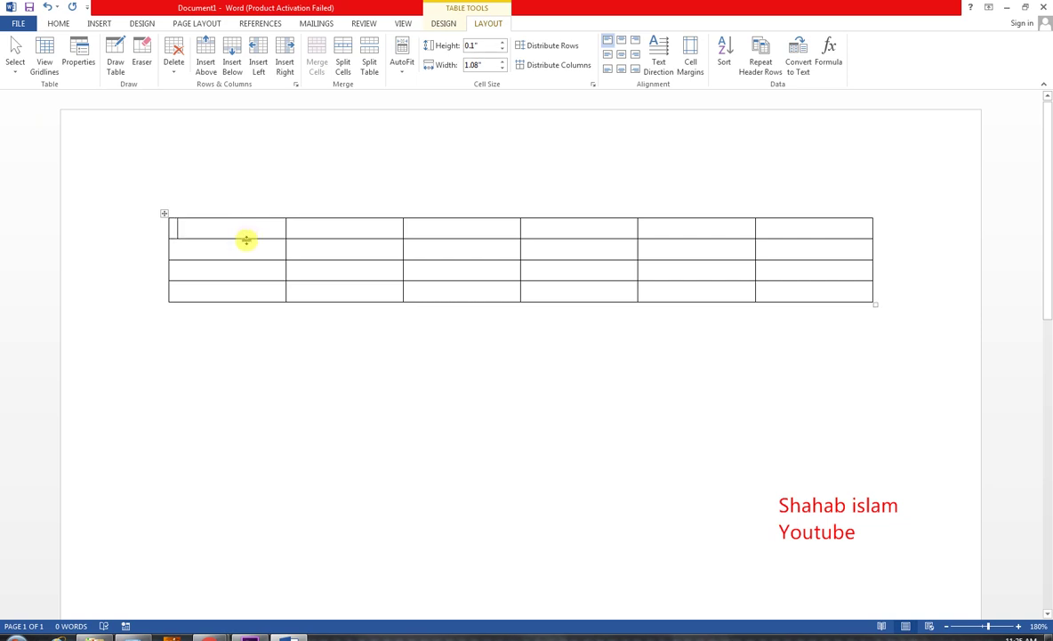
# Step: Make the header row 0.74" tall and narrow the first column to 0.5"
pyautogui.moveTo(244, 239); pyautogui.dragTo(243, 300)
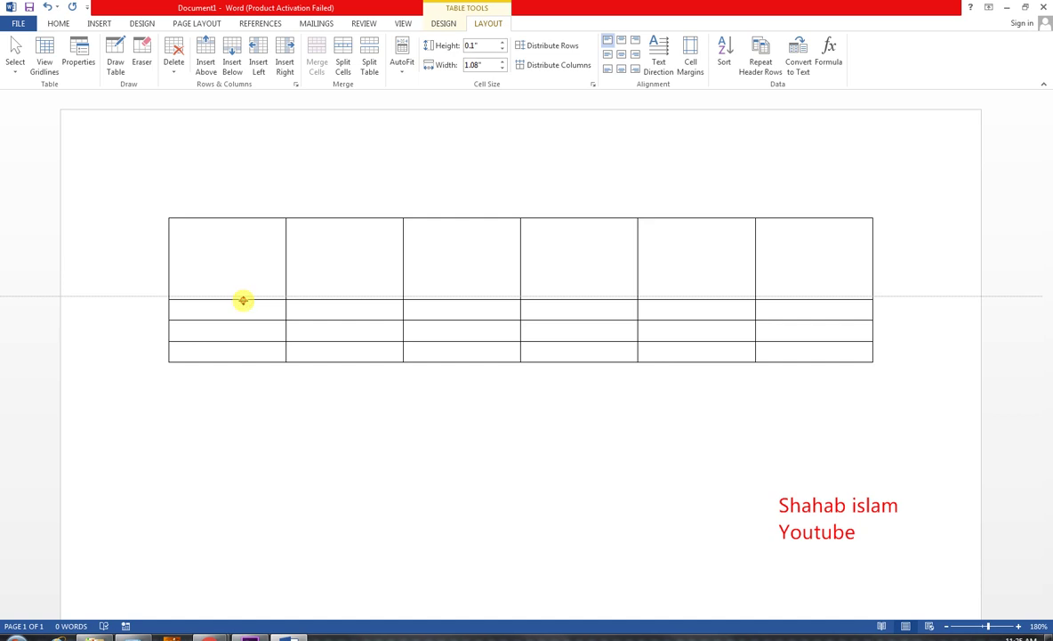
pyautogui.moveTo(242, 300); pyautogui.dragTo(243, 299)
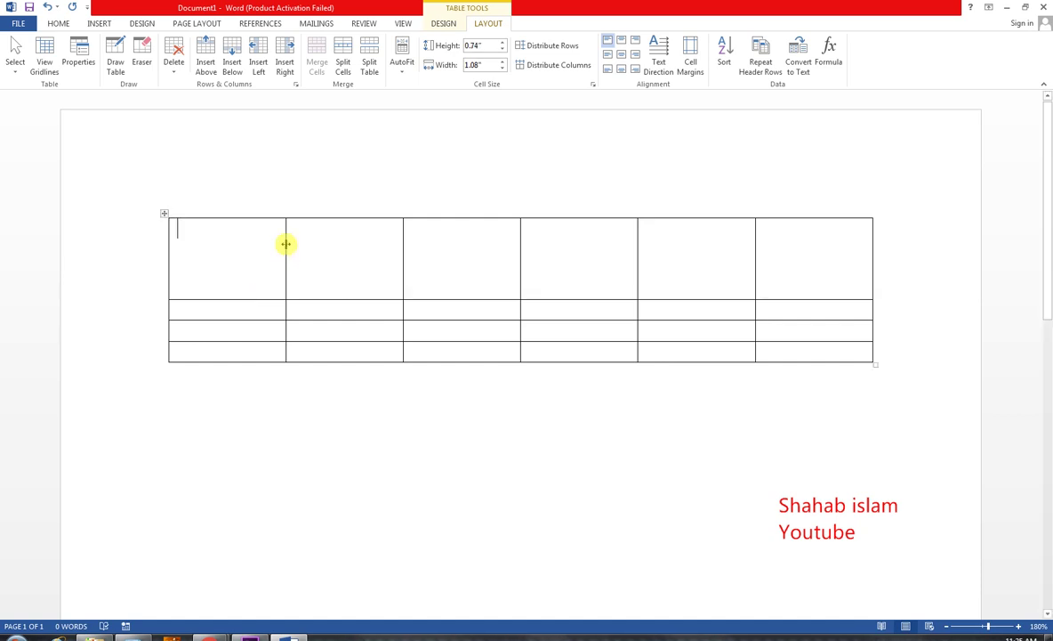
pyautogui.moveTo(286, 244); pyautogui.dragTo(220, 242)
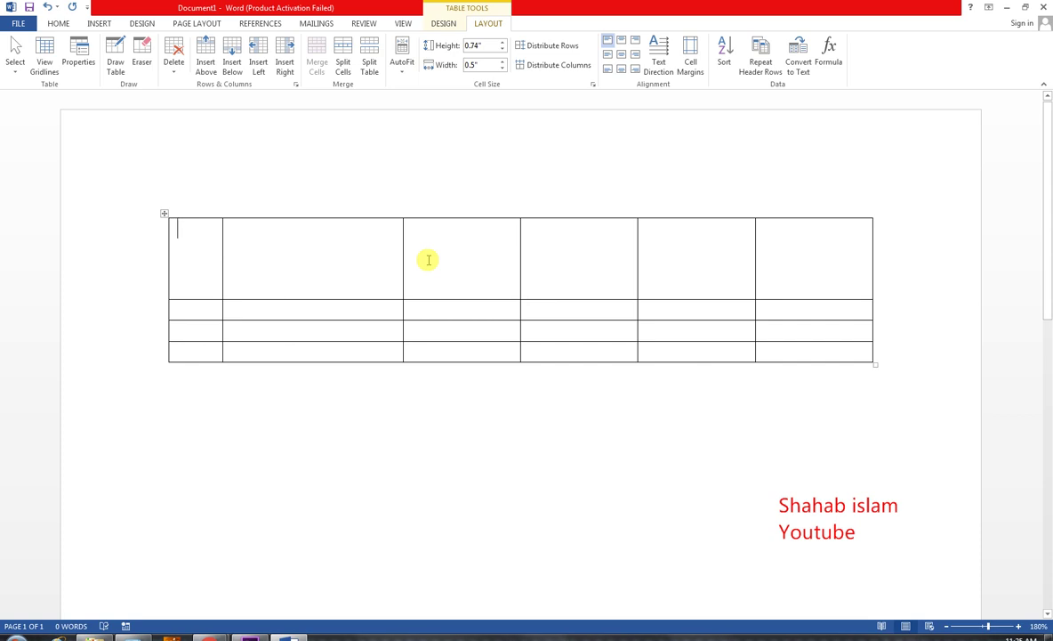
# Step: Type the headings ID, ORDER DATE and ITEM NAME into the first three header cells
pyautogui.write('i')
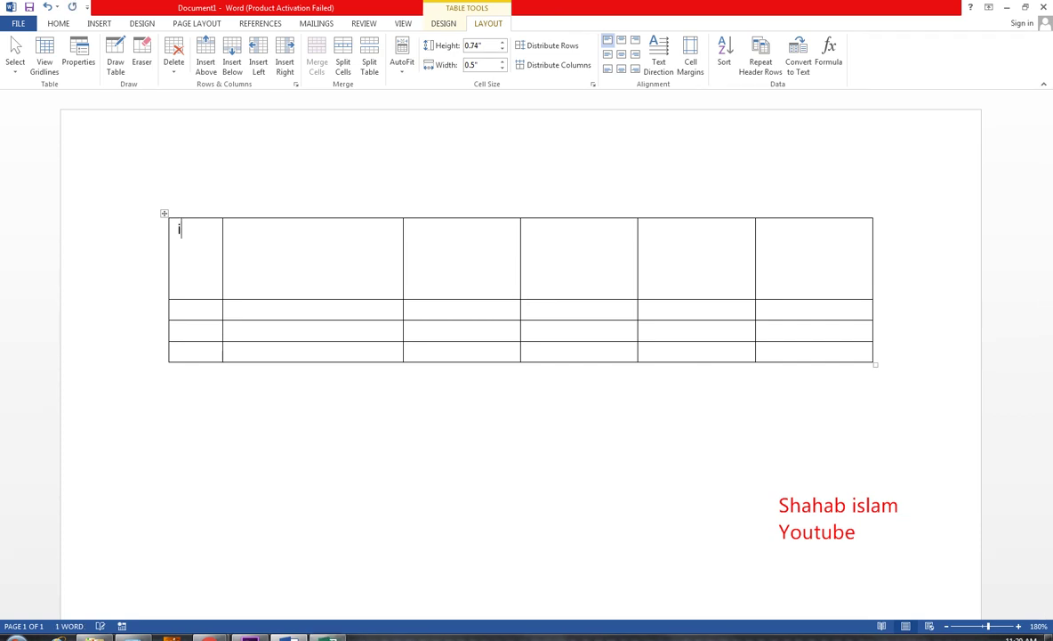
pyautogui.press('BackSpace')
pyautogui.write('ID')
pyautogui.press('Tab')
pyautogui.write('OR')
pyautogui.write('DER D')
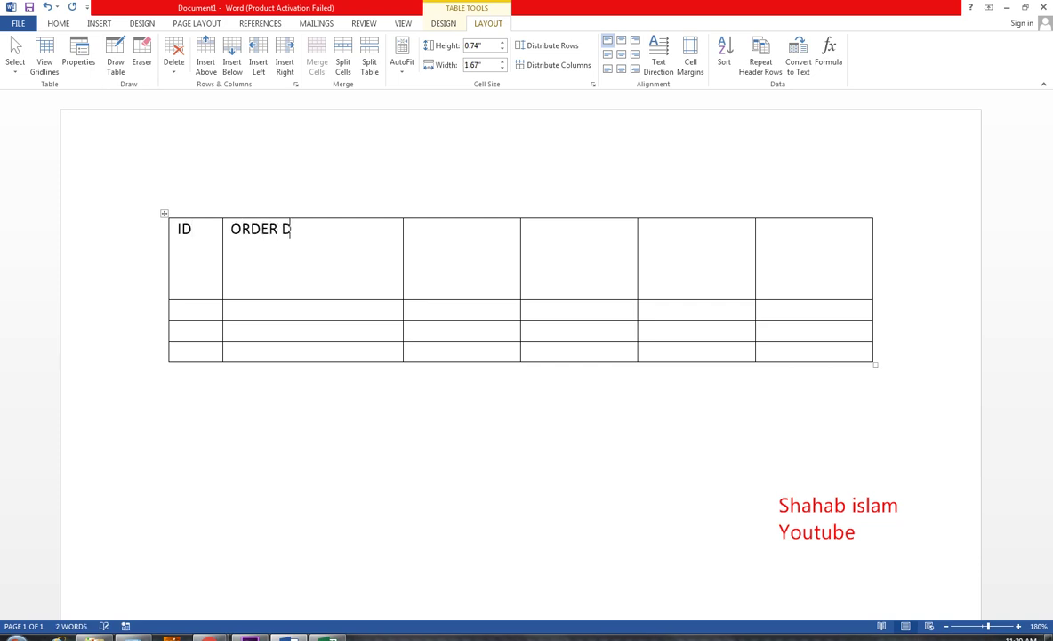
pyautogui.write('ATE')
pyautogui.press('Tab')
pyautogui.write('IT')
pyautogui.write('EM NAME')
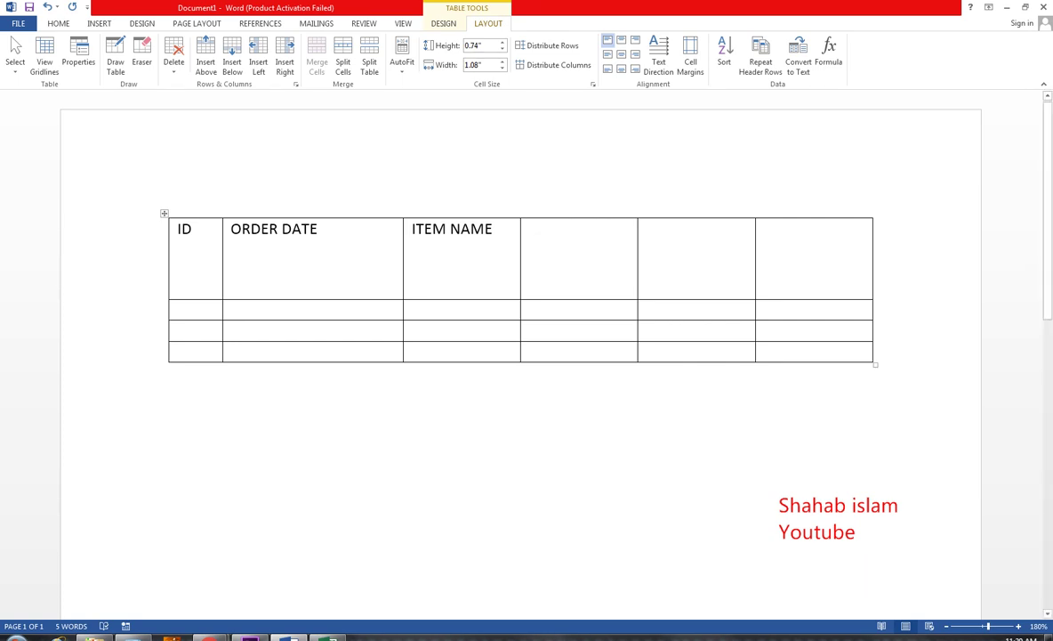
# Step: Add the headings UINT, UINT COST and TOTAL, then move to the first data row's ID cell
pyautogui.write('UINT')
pyautogui.press('Tab')
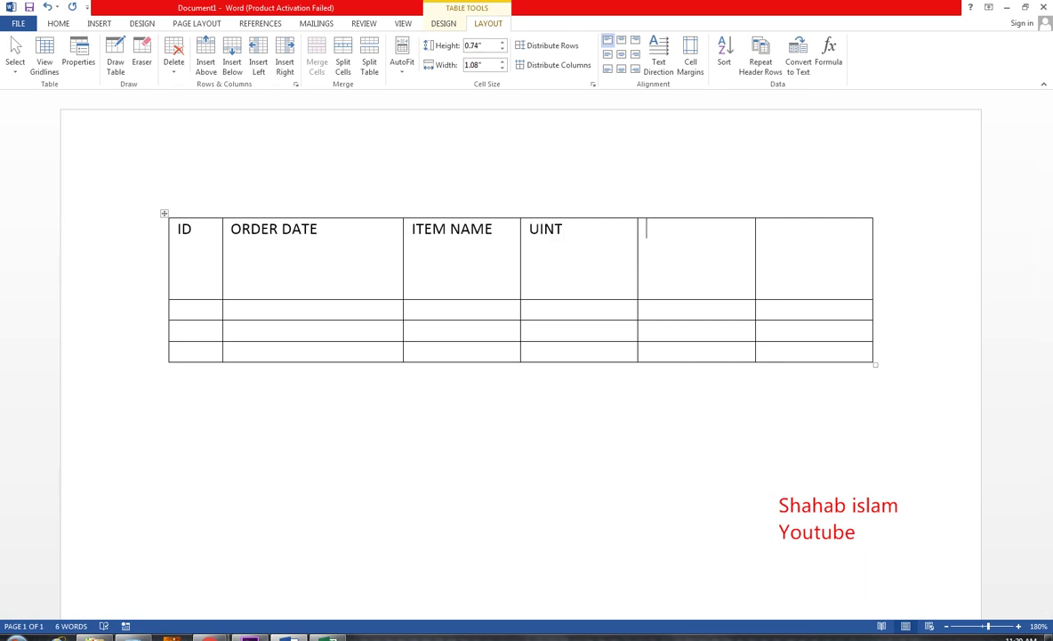
pyautogui.write('UINT COS')
pyautogui.write('T')
pyautogui.press('Tab')
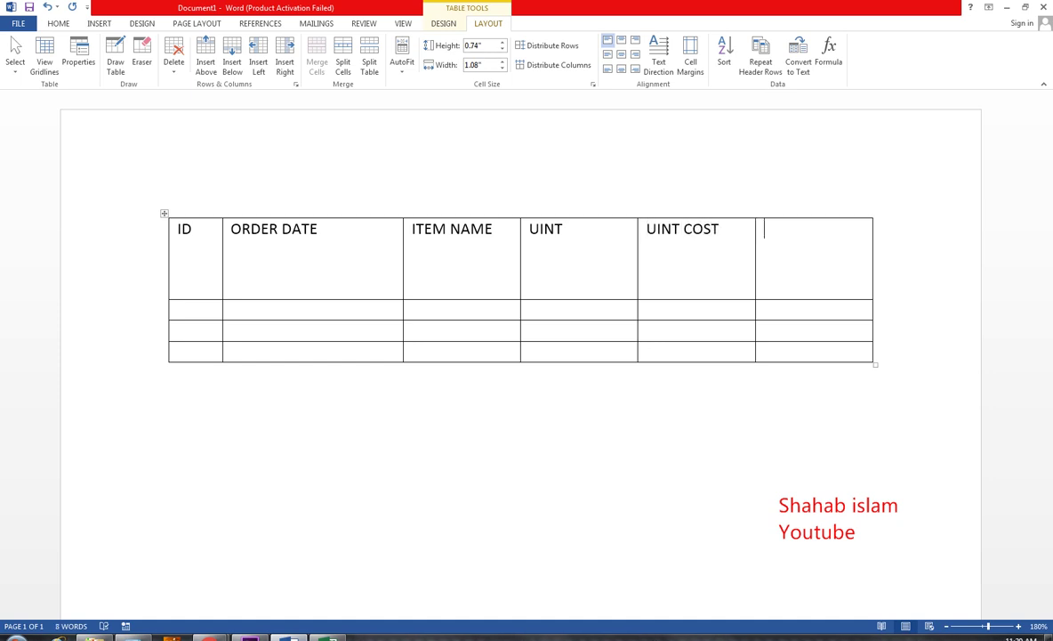
pyautogui.write('TTOAL')
pyautogui.press('BackSpace')
pyautogui.press('BackSpace')
pyautogui.press('BackSpace')
pyautogui.press('BackSpace')
pyautogui.write('OTAL')
pyautogui.press('Down')
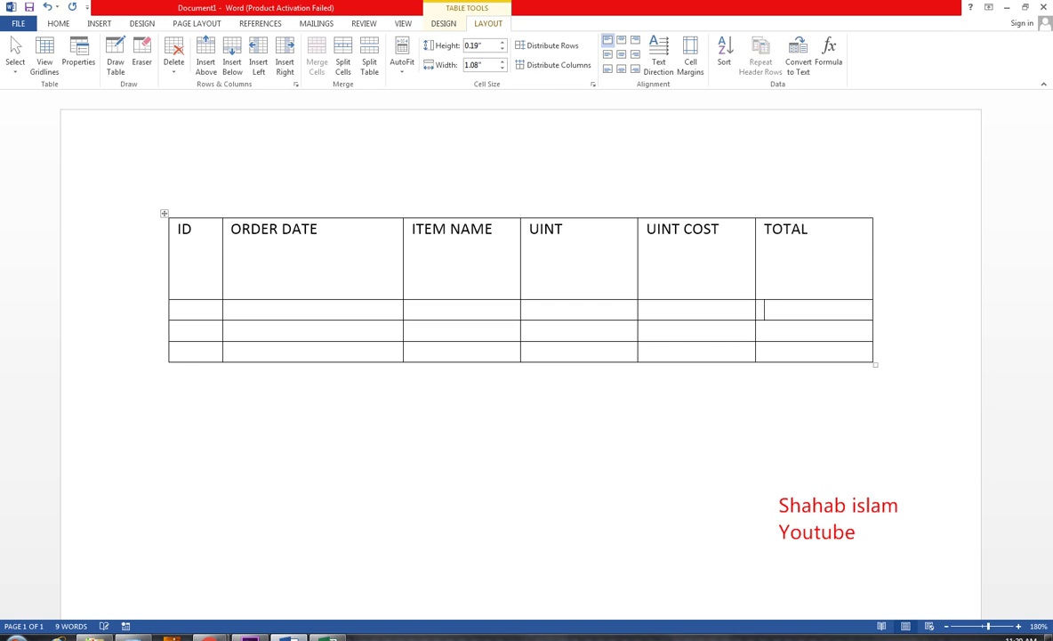
pyautogui.press('Left')
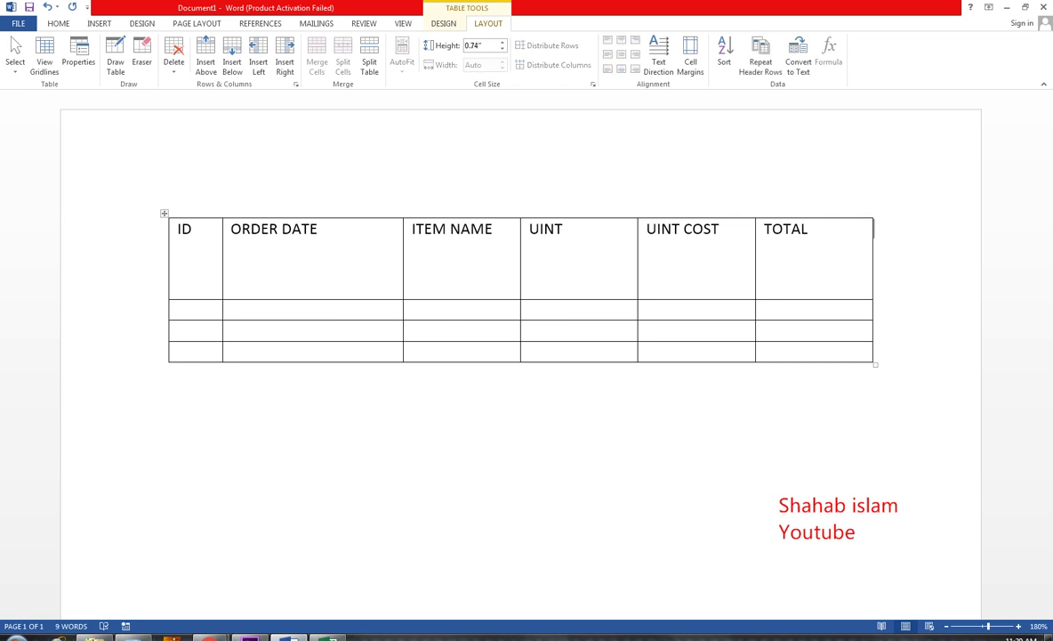
pyautogui.click(178, 308)
# Step: Enter order 1112 with date 1-MAR-18, ITEM 1, 50 units and unit cost 29.50
pyautogui.write('1112')
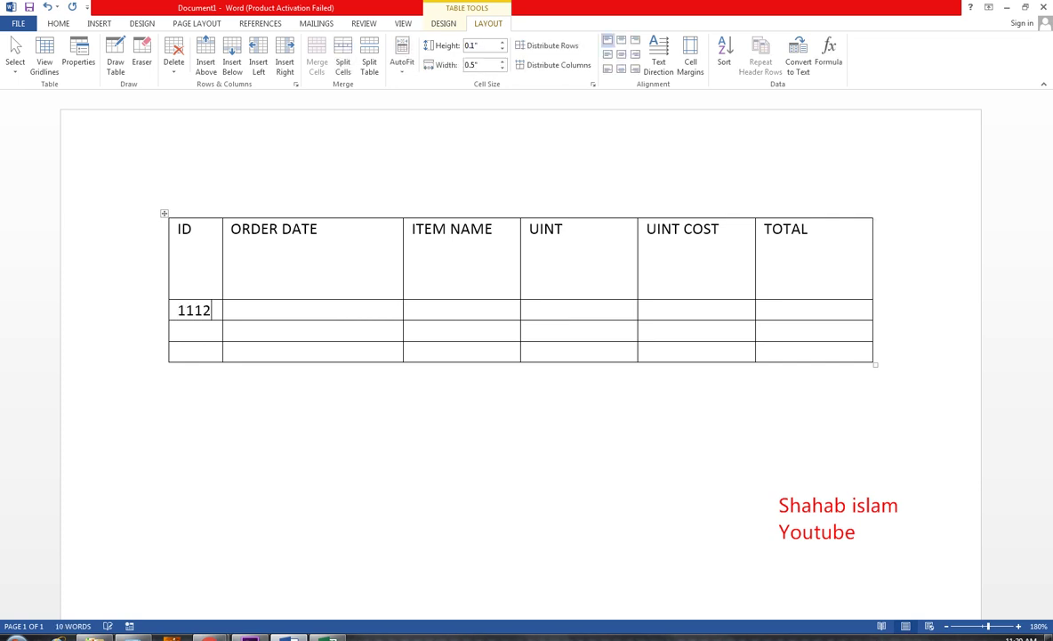
pyautogui.press('Tab')
pyautogui.write('MAR')
pyautogui.write('-18')
pyautogui.press('Tab')
pyautogui.write('1')
pyautogui.press('Tab')
pyautogui.press('Tab')
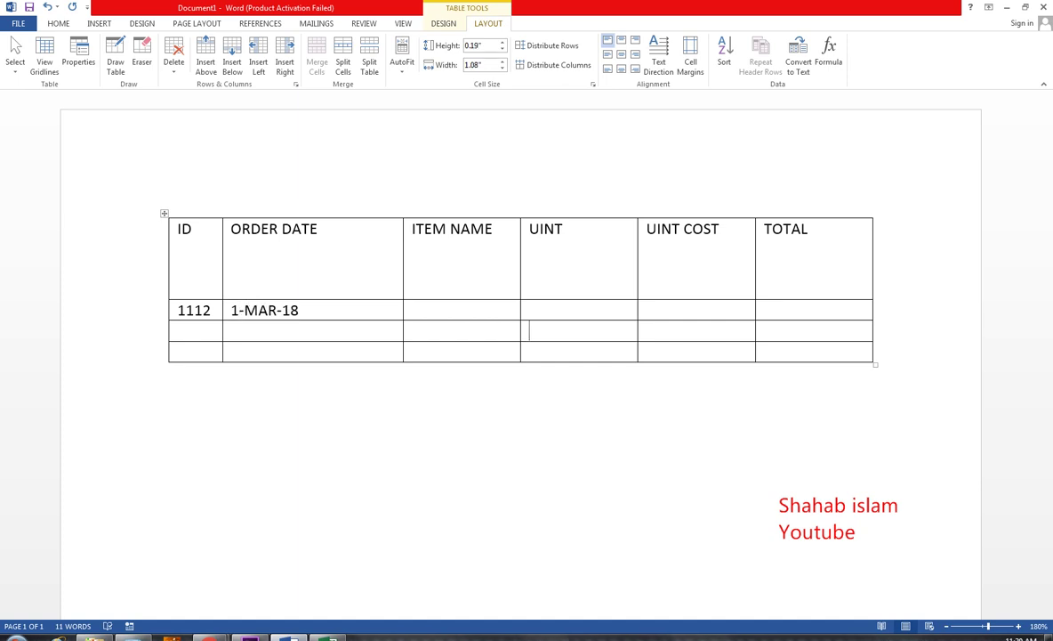
pyautogui.click(411, 330)
pyautogui.write('ITEM 1')
pyautogui.press('Tab')
pyautogui.write('50')
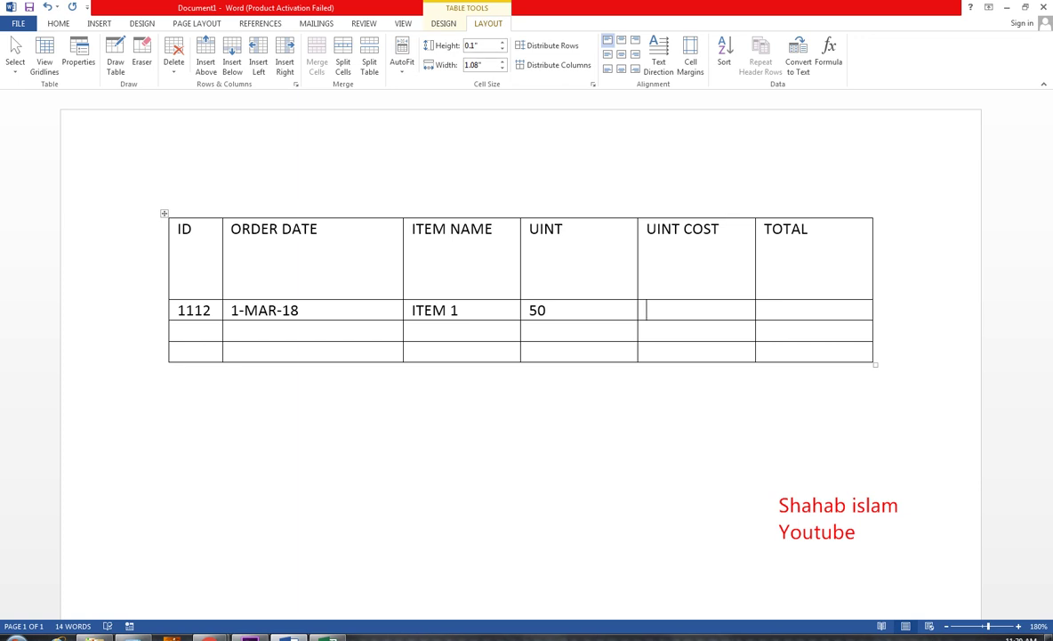
pyautogui.write('293.')
pyautogui.press('BackSpace')
pyautogui.press('BackSpace')
pyautogui.write('.50')
pyautogui.press('Tab')
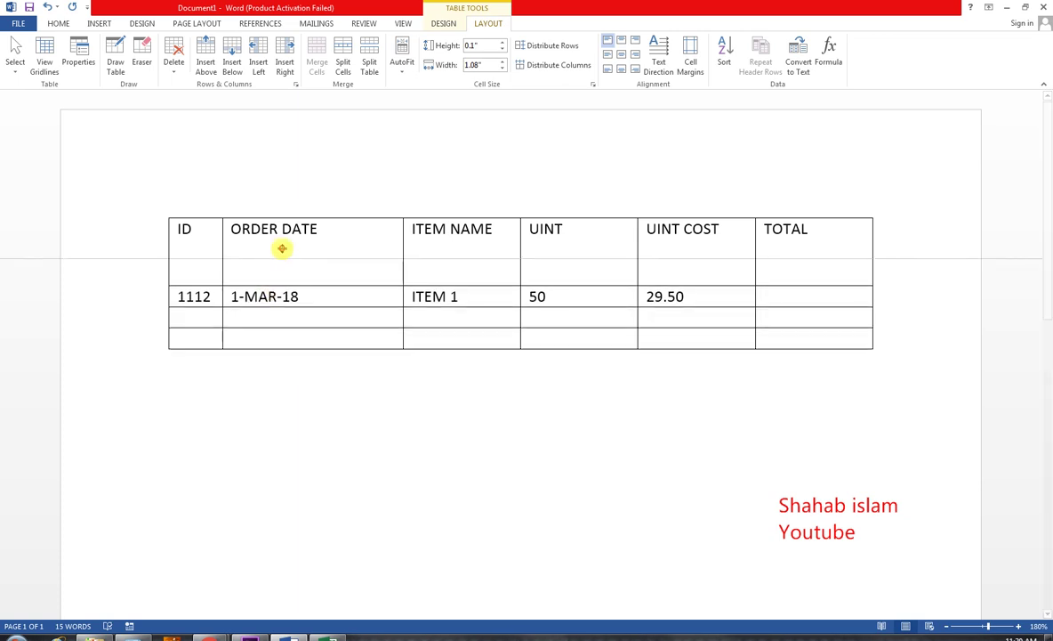
# Step: Shrink the tall header row back to roughly the height of the data rows
pyautogui.moveTo(275, 299); pyautogui.dragTo(282, 250)
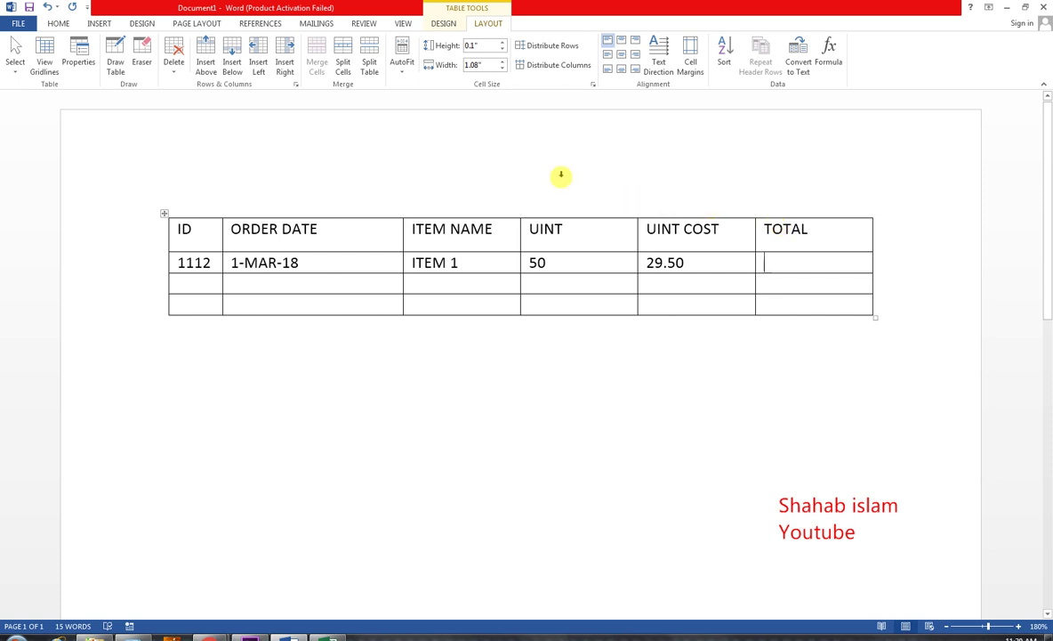
# Step: Enter order 1123: 2-APR-18, ITEM 2, 60 units at 30.20
pyautogui.click(172, 283)
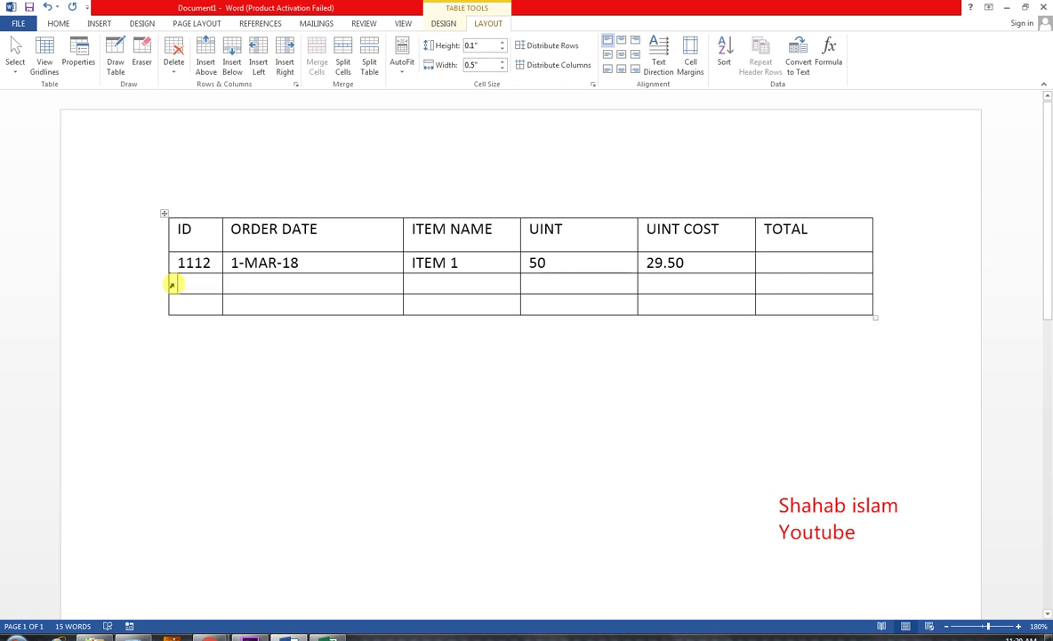
pyautogui.write('1123')
pyautogui.press('Tab')
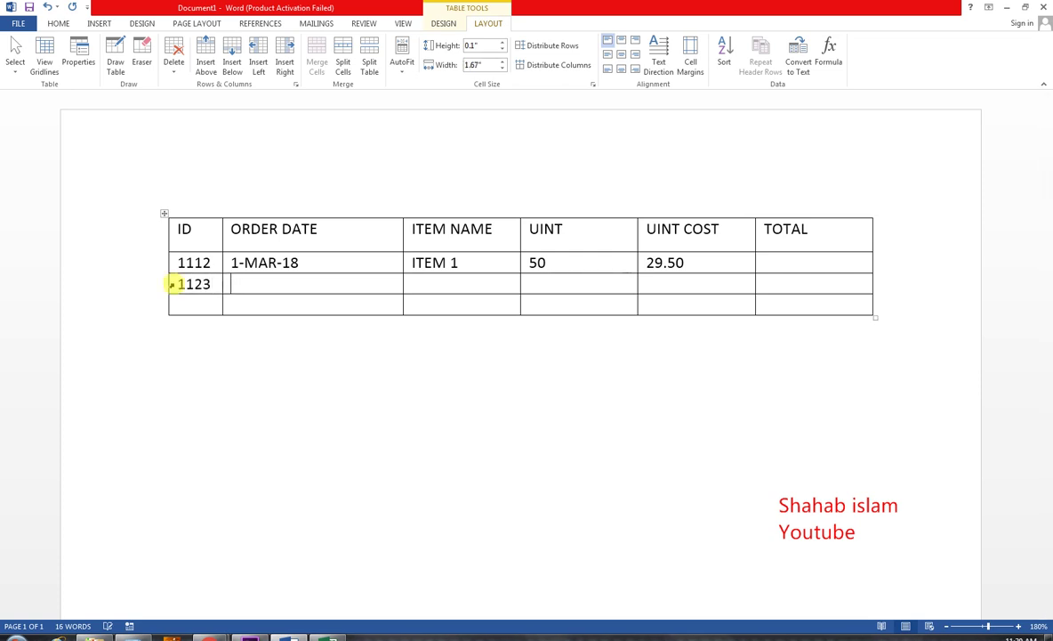
pyautogui.write('2*-')
pyautogui.write('APR-1')
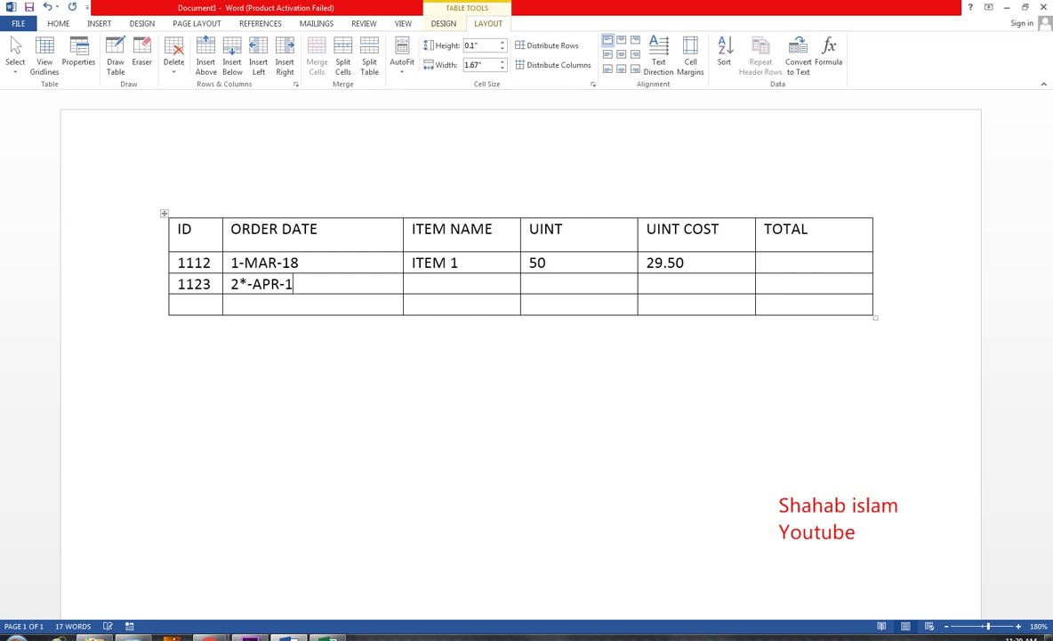
pyautogui.write('8')
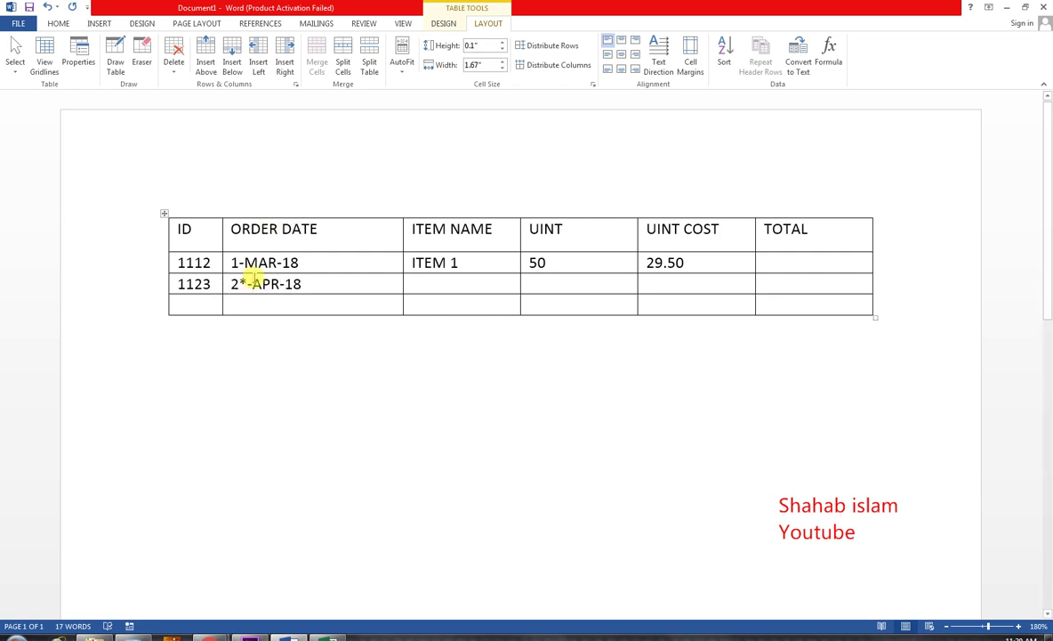
pyautogui.click(242, 283)
pyautogui.press('BackSpace')
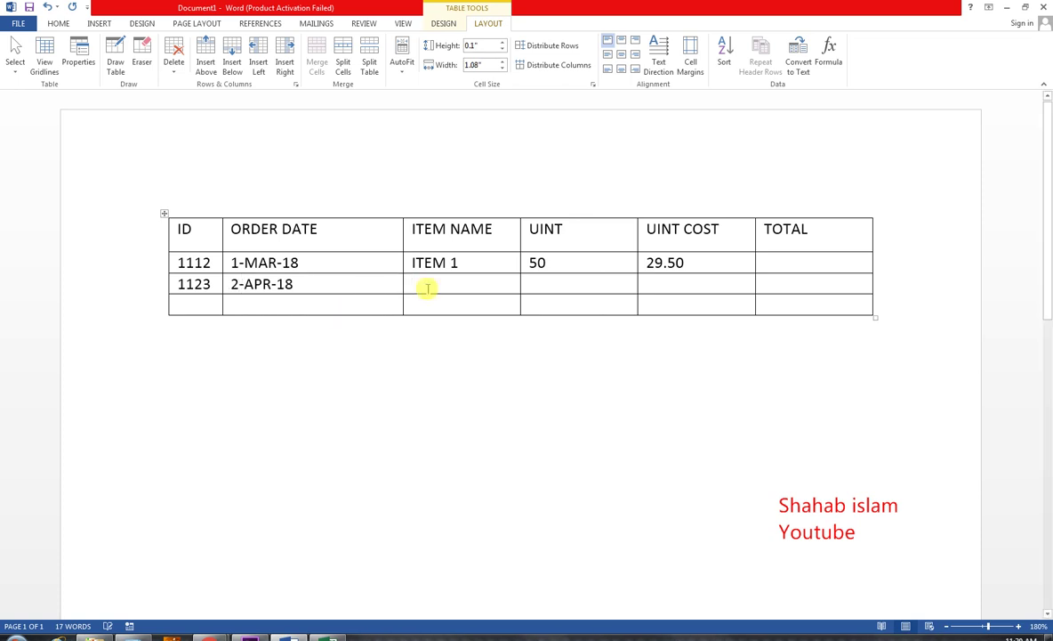
pyautogui.click(428, 288)
pyautogui.write('ITEM 2')
pyautogui.press('Tab')
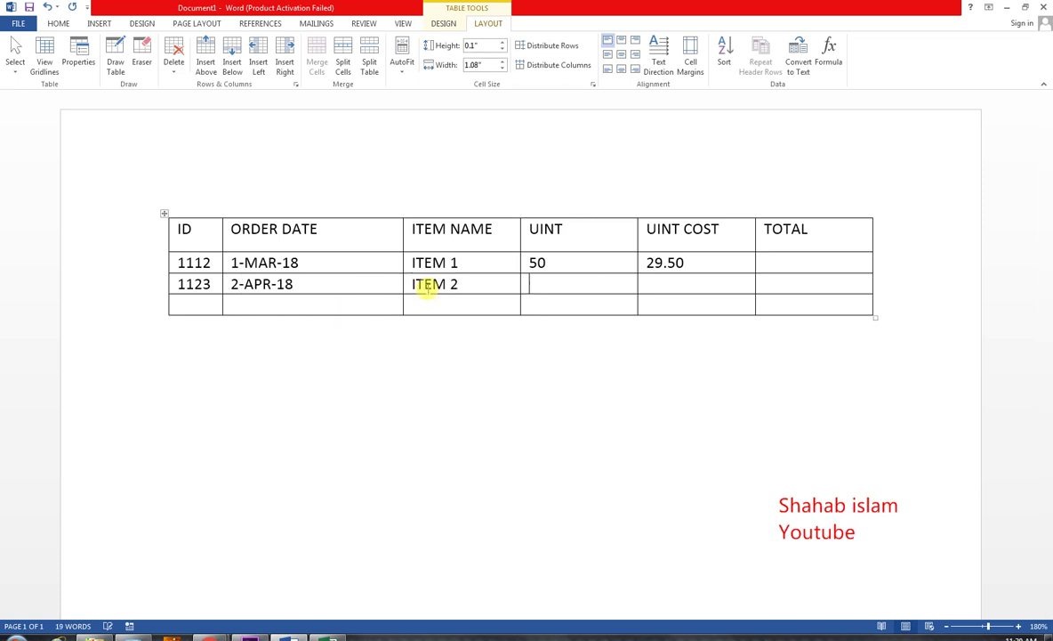
pyautogui.write('60')
pyautogui.press('Tab')
pyautogui.write('30')
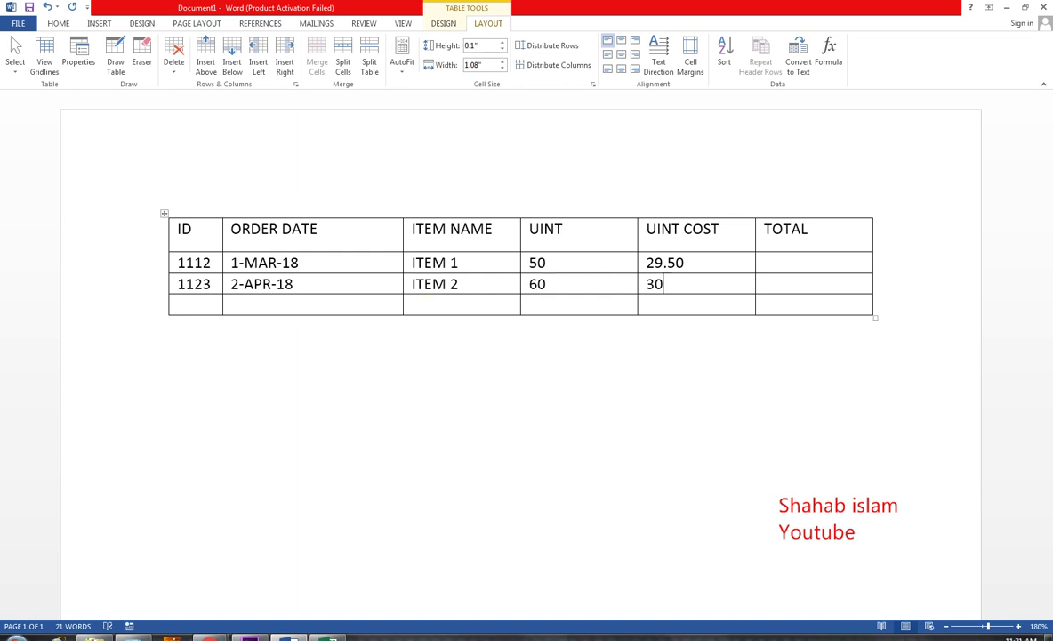
pyautogui.write('.20')
pyautogui.press('Tab')
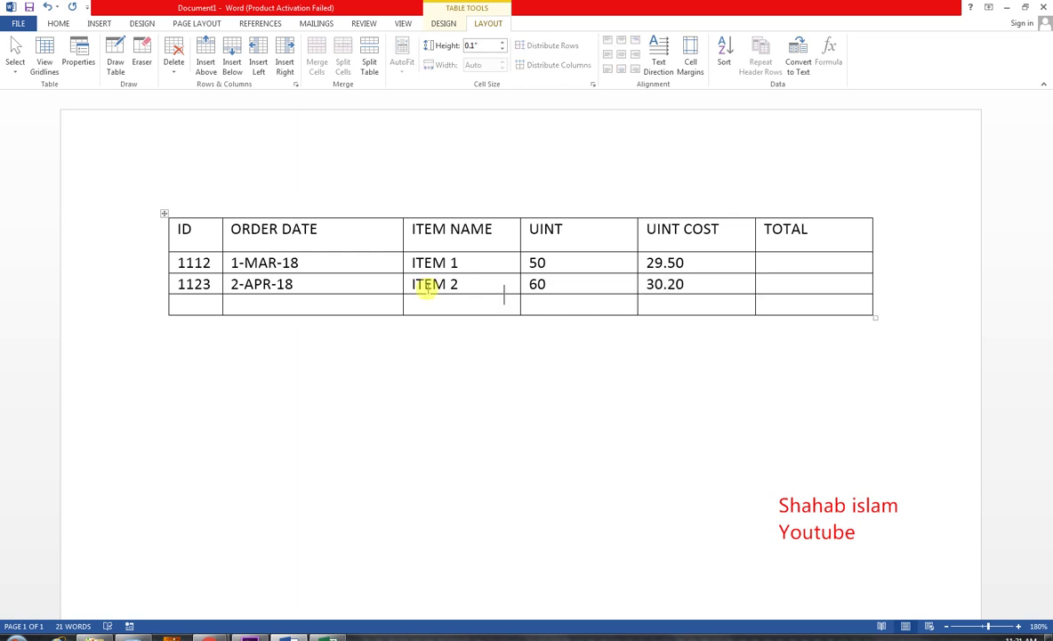
# Step: Enter order 1156: 5-MAY-18, ITEM3, 50 units at 35.32
pyautogui.click(193, 305)
pyautogui.write('1156')
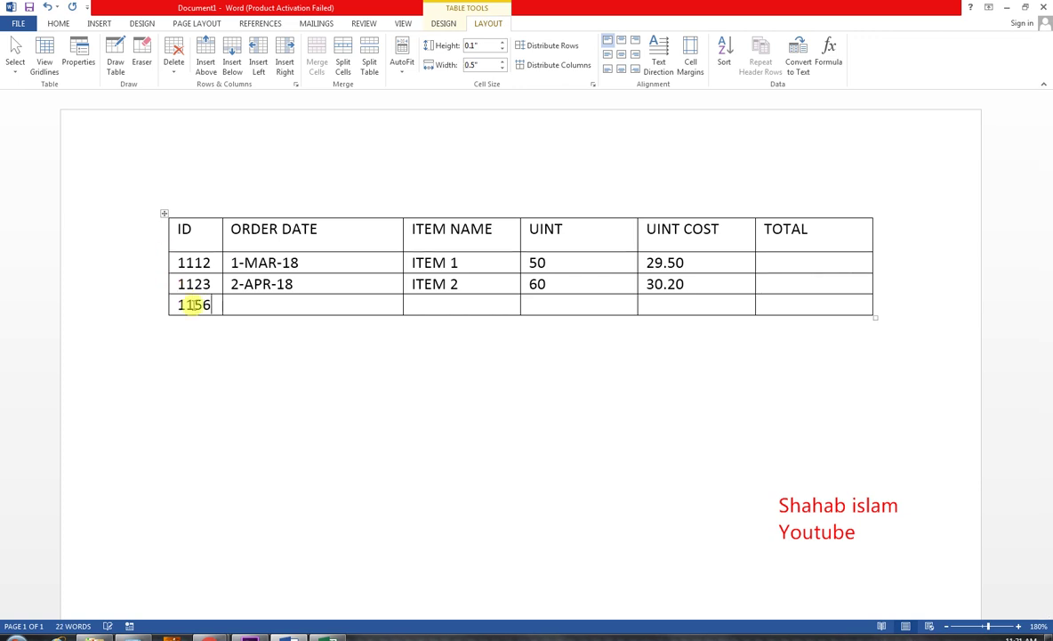
pyautogui.press('Tab')
pyautogui.write('5-')
pyautogui.write('MA')
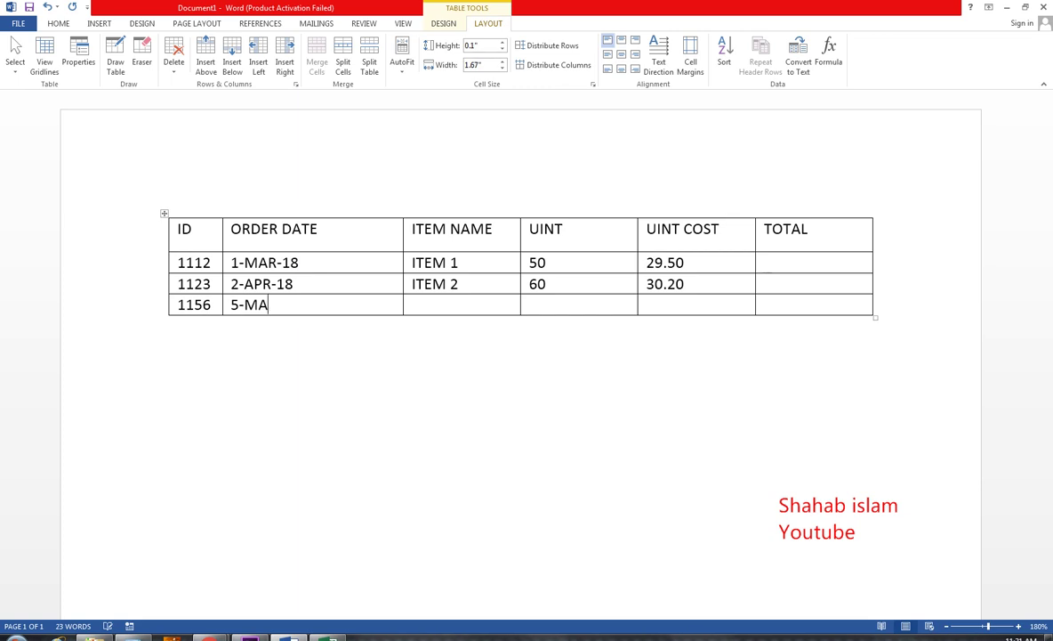
pyautogui.write('Y-18')
pyautogui.write('ITEM')
pyautogui.press('Tab')
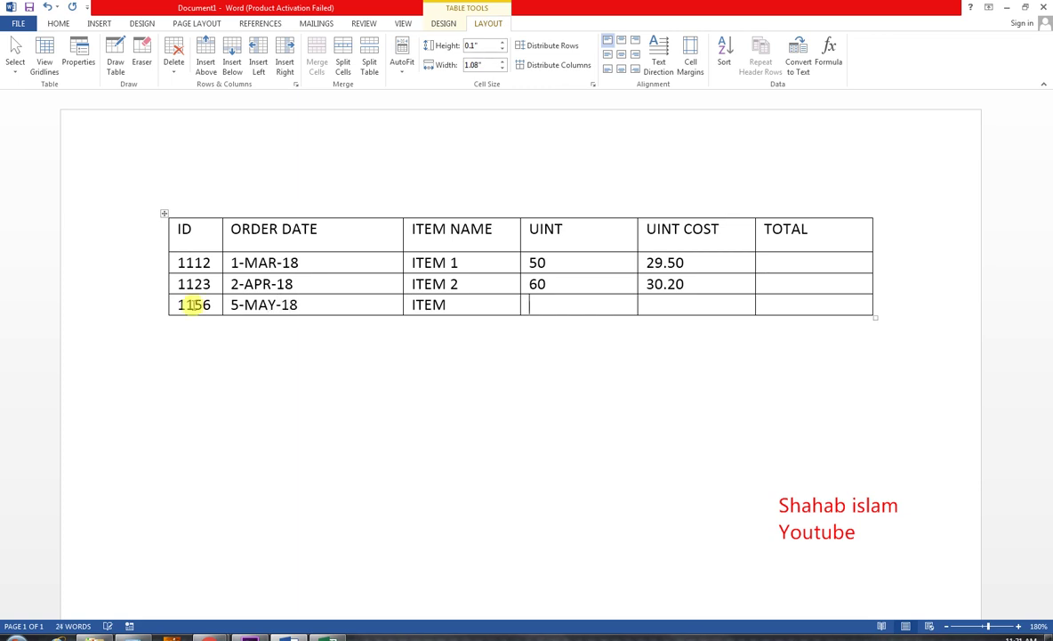
pyautogui.write('3')
pyautogui.press('Tab')
pyautogui.write('50')
pyautogui.press('Tab')
pyautogui.write('35.32')
pyautogui.press('Tab')
pyautogui.click(768, 265)
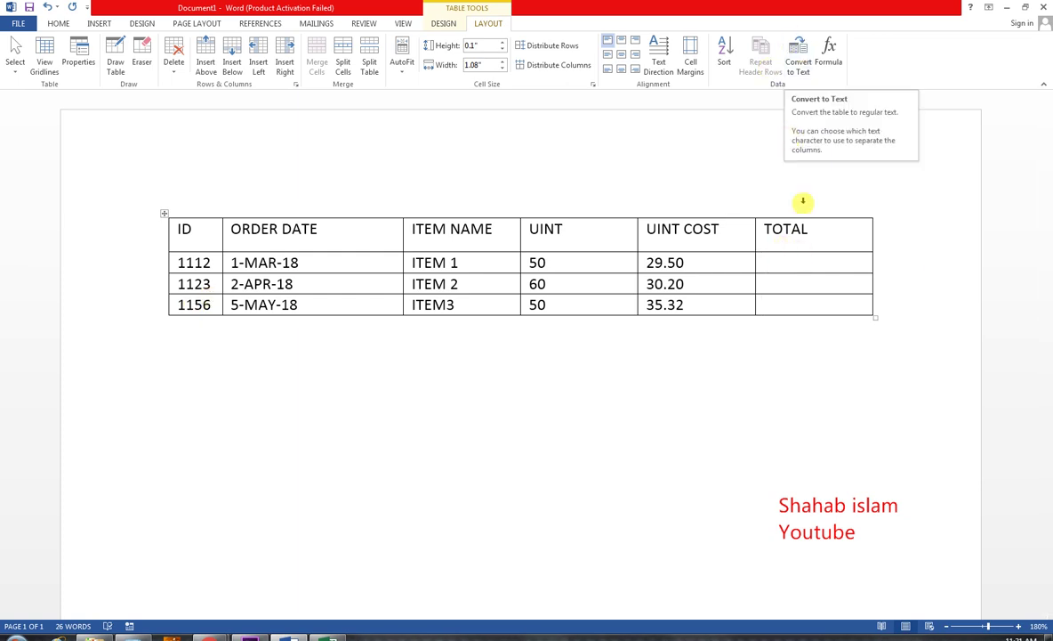
# Step: Put a =PRODUCT(LEFT) formula in order 1112's TOTAL cell, giving 1475
pyautogui.click(826, 53)
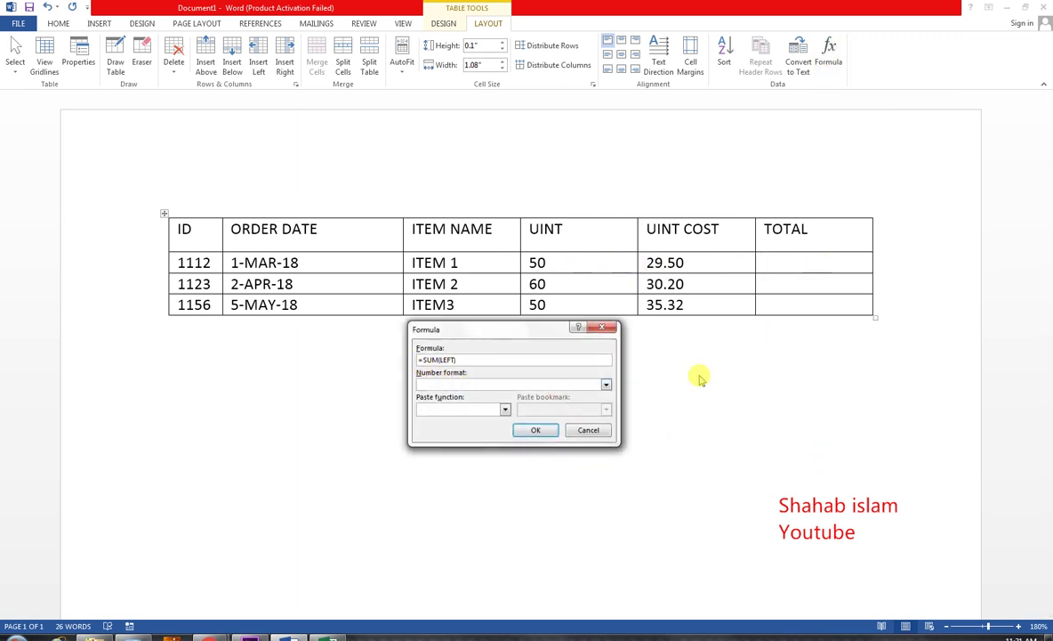
pyautogui.click(504, 409)
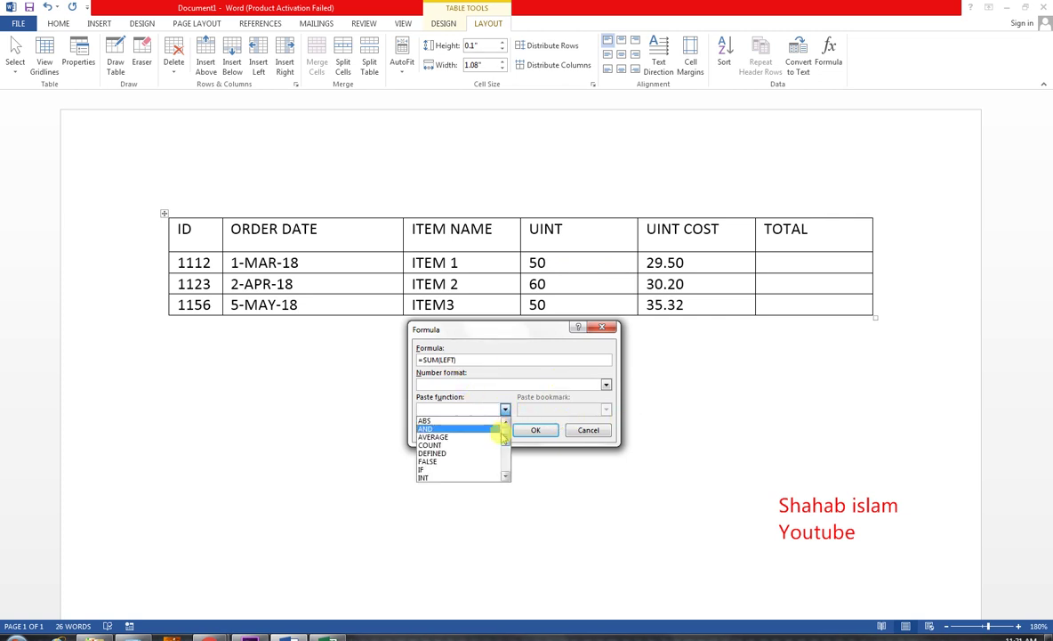
pyautogui.moveTo(504, 437); pyautogui.dragTo(505, 458)
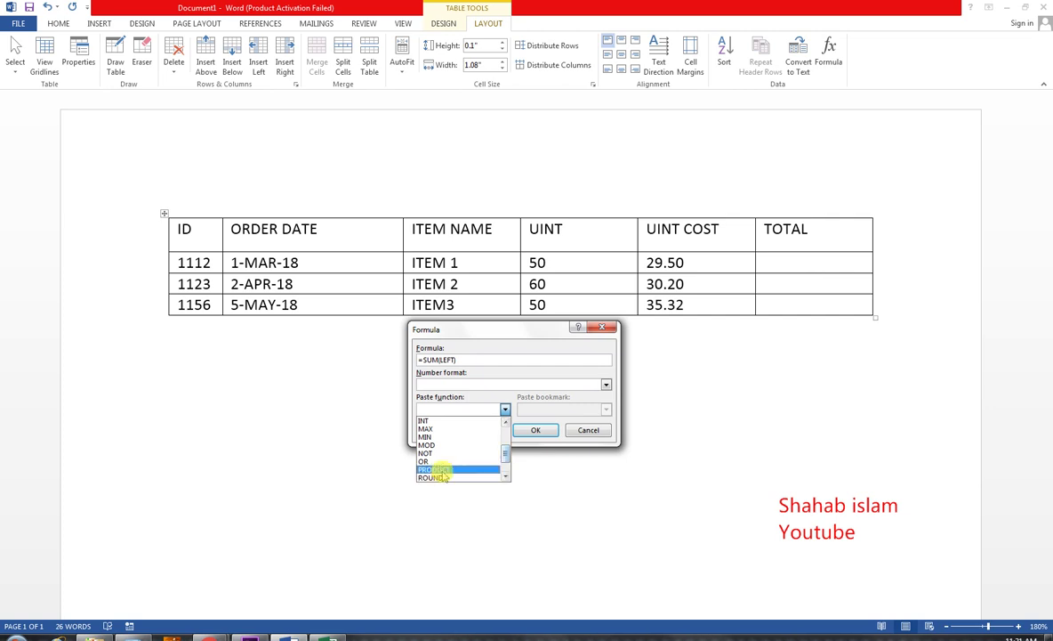
pyautogui.click(441, 470)
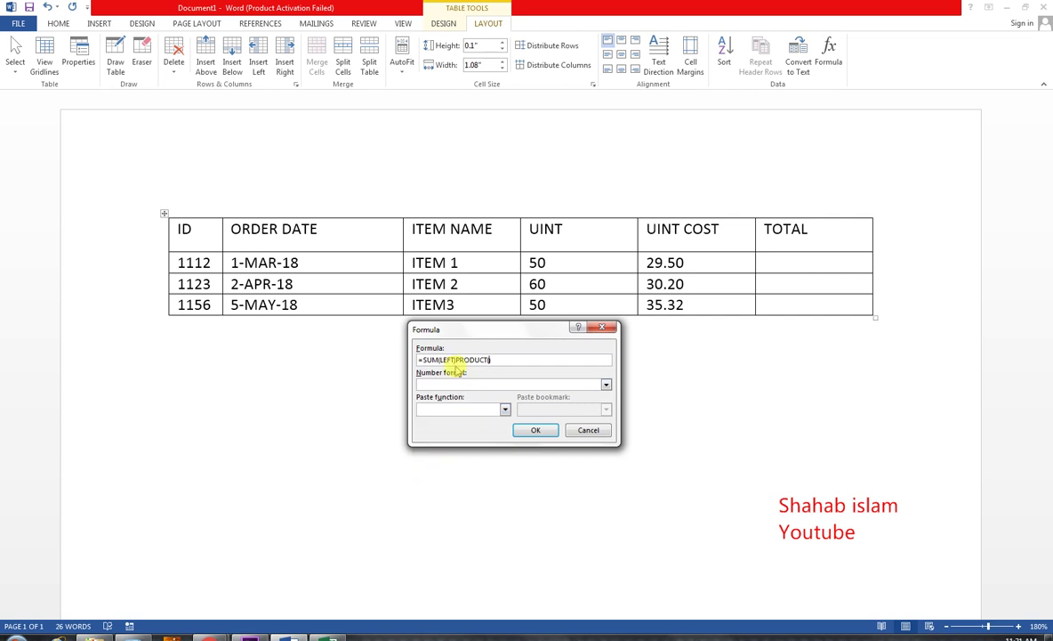
pyautogui.moveTo(456, 359); pyautogui.dragTo(429, 359)
pyautogui.press('BackSpace')
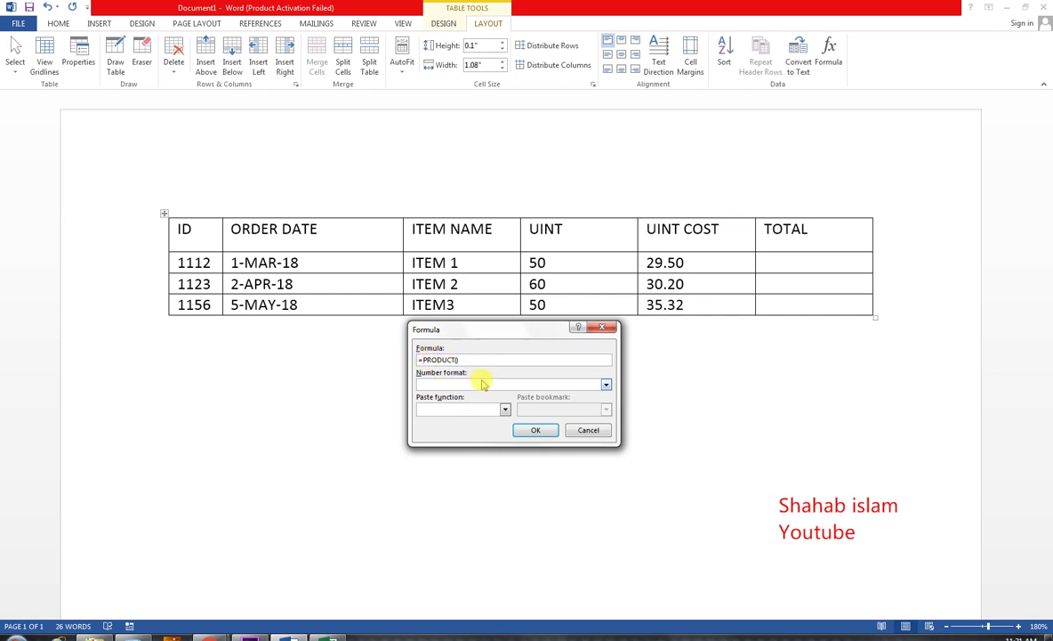
pyautogui.write('l')
pyautogui.click(535, 430)
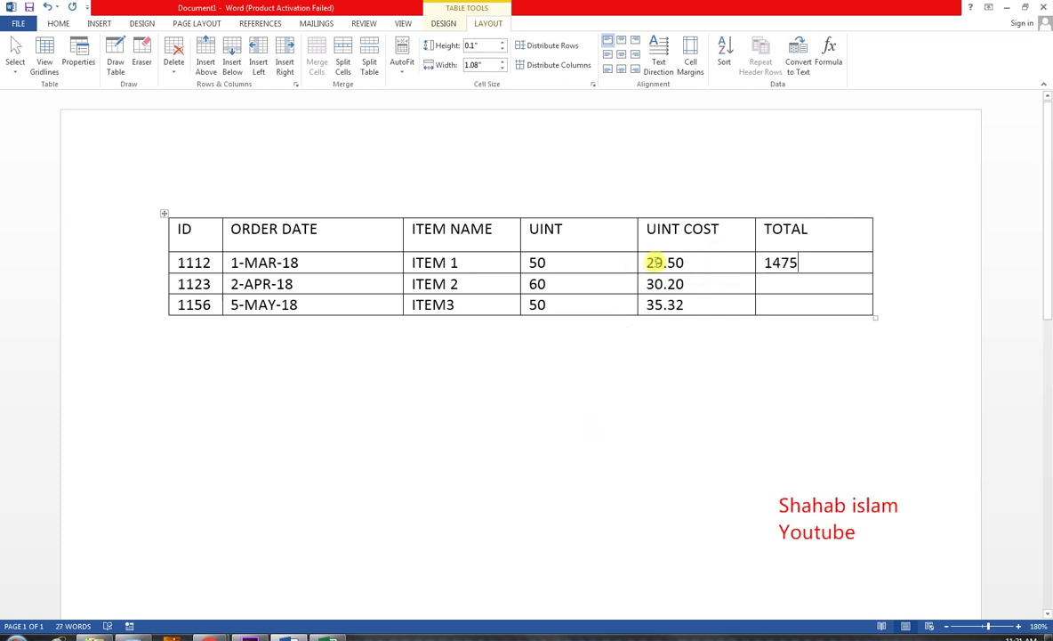
# Step: Delete the 1475 result and re-enter a PRODUCT(LEFT) formula for order 1112's TOTAL
pyautogui.click(799, 262)
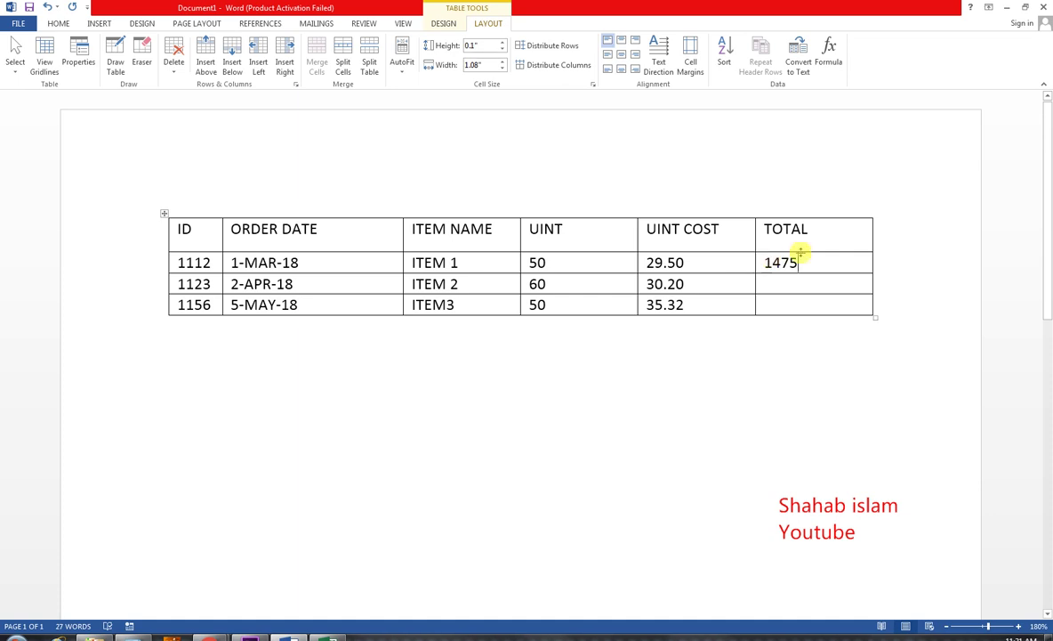
pyautogui.press('BackSpace')
pyautogui.press('BackSpace')
pyautogui.click(828, 60)
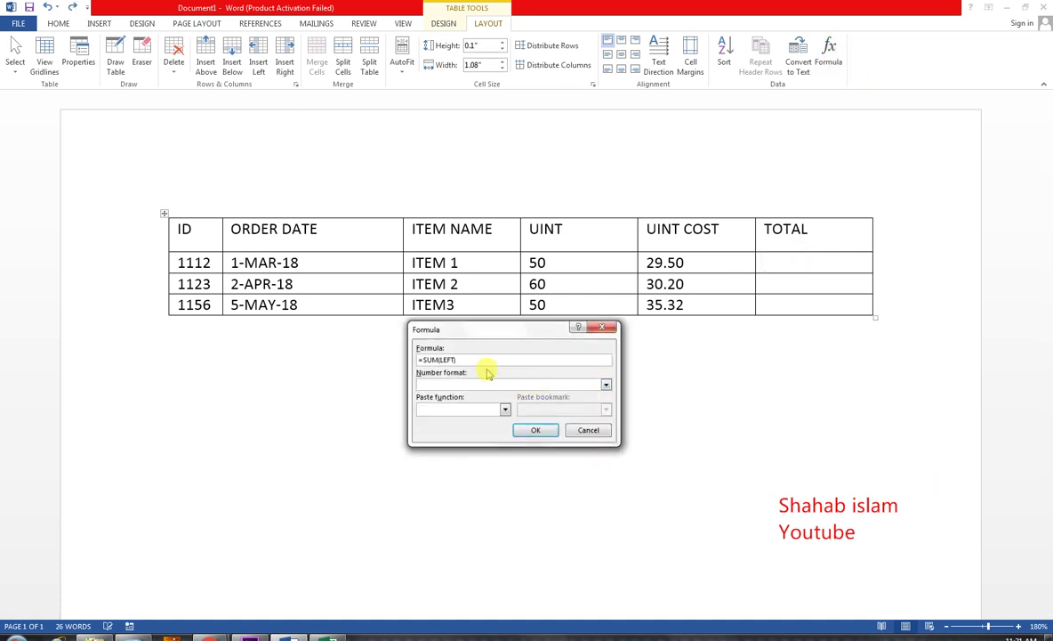
pyautogui.moveTo(459, 359); pyautogui.dragTo(419, 360)
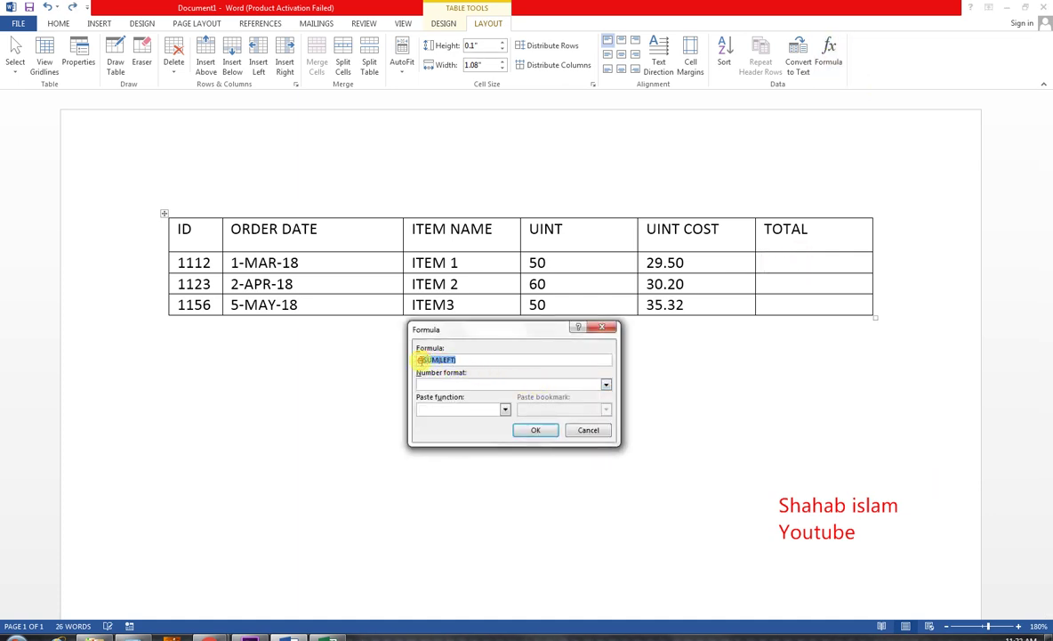
pyautogui.click(504, 409)
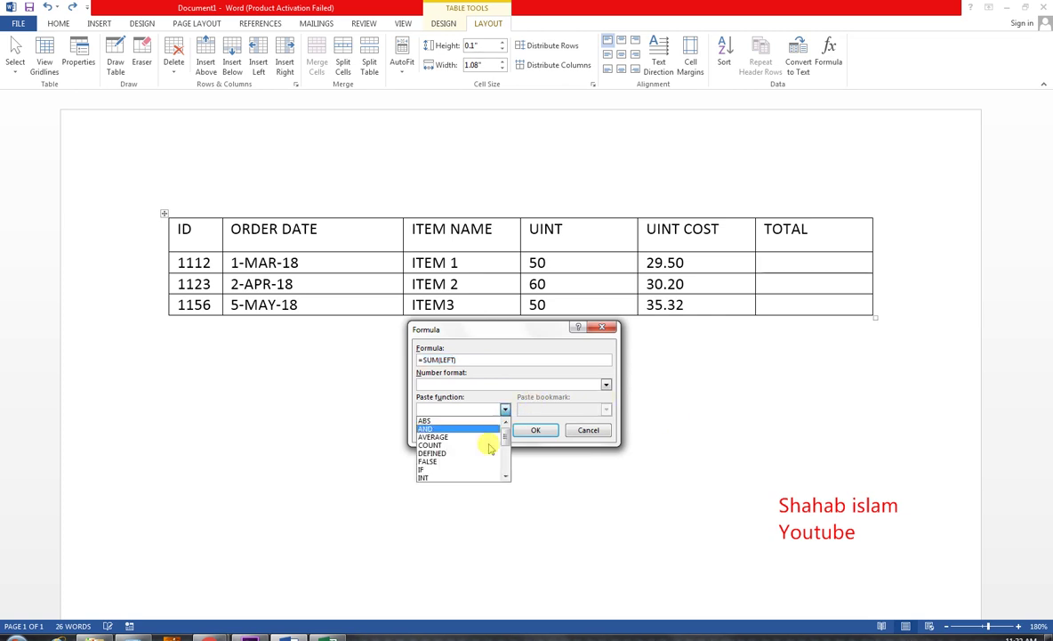
pyautogui.scroll(-3, 505, 440)
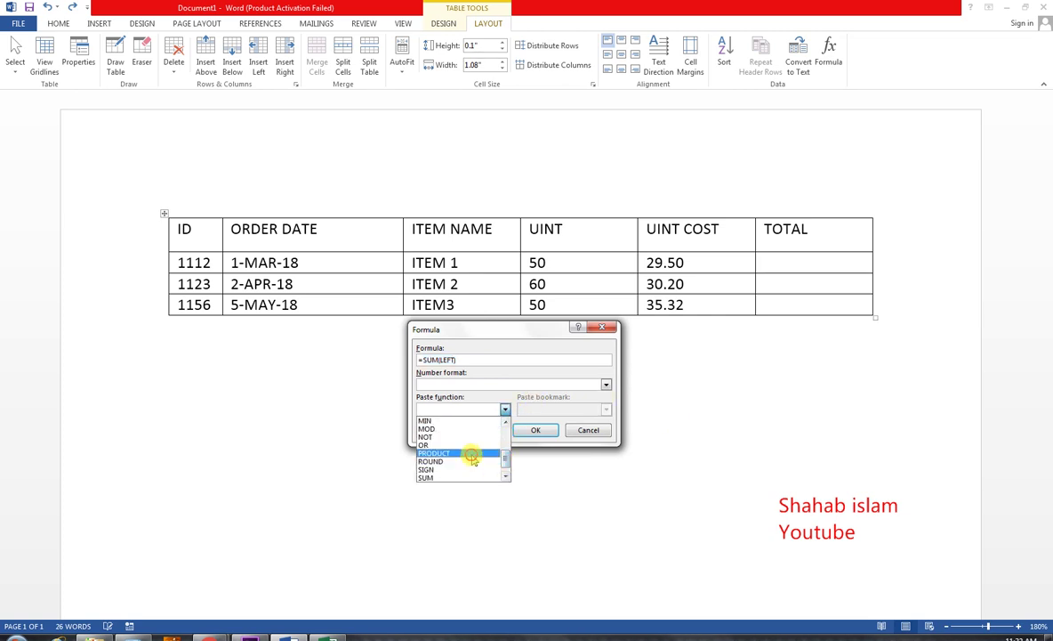
pyautogui.click(472, 440)
pyautogui.moveTo(455, 359); pyautogui.dragTo(424, 359)
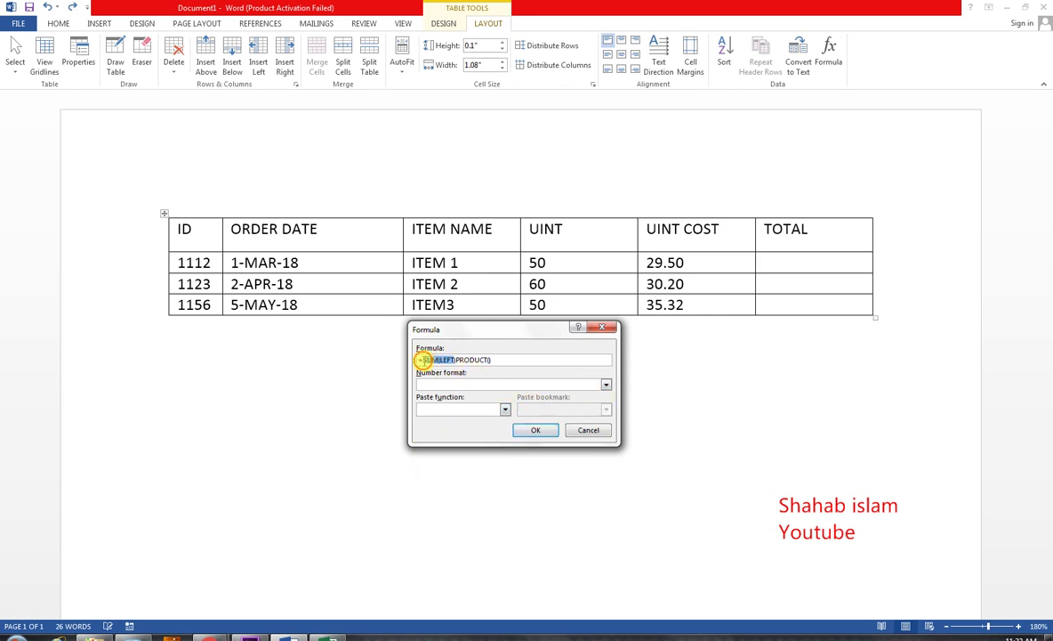
pyautogui.press('Delete')
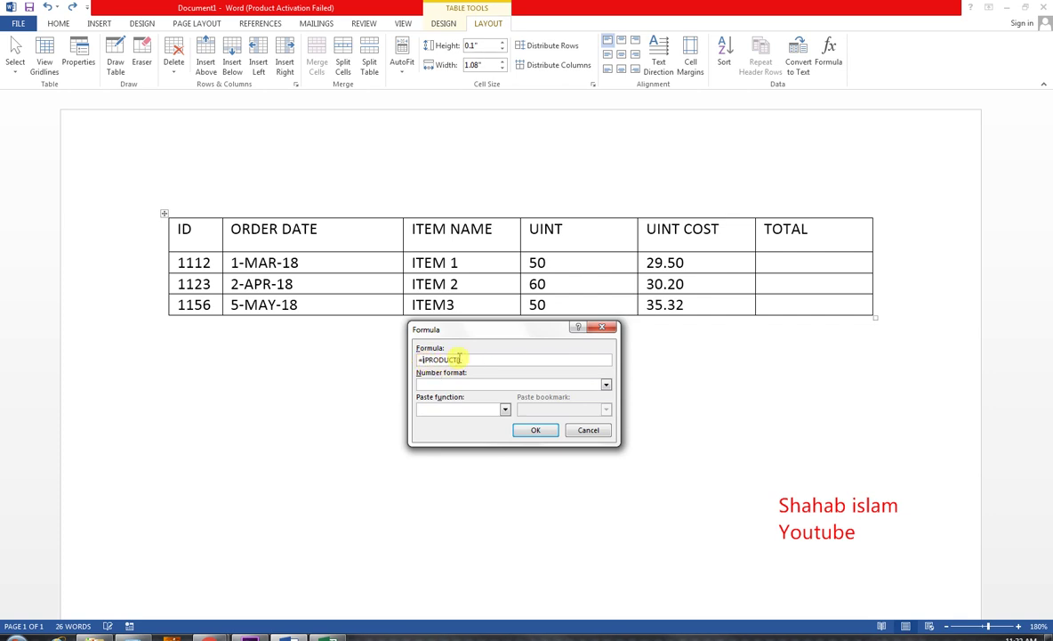
pyautogui.write('LEF')
pyautogui.write('T)')
# Step: Apply the formula with 0.00 number format, then delete the resulting !Syntax Error field
pyautogui.click(606, 384)
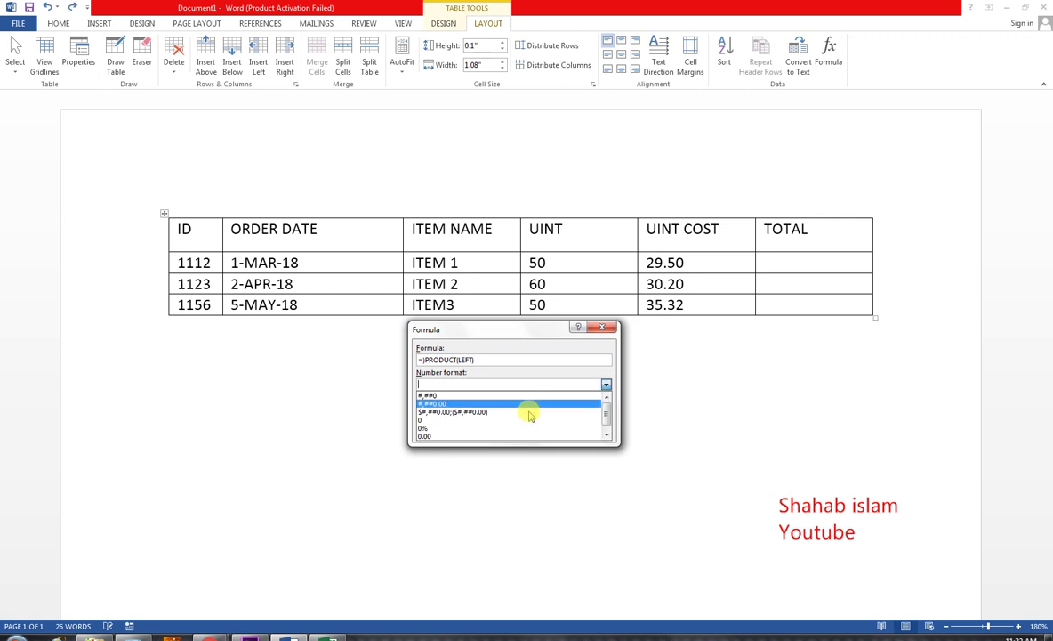
pyautogui.click(512, 426)
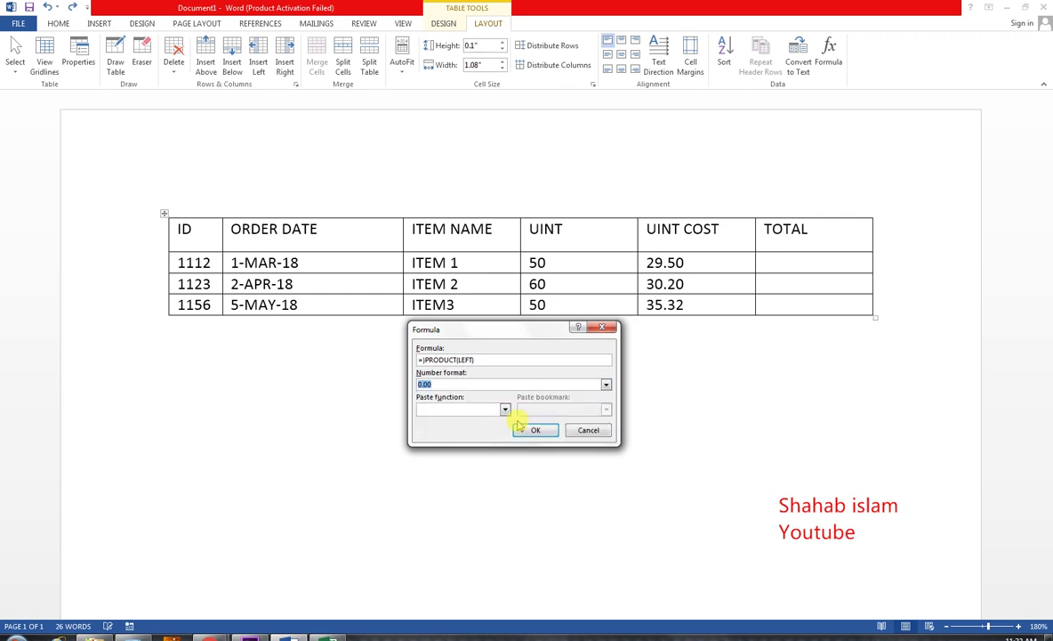
pyautogui.click(520, 427)
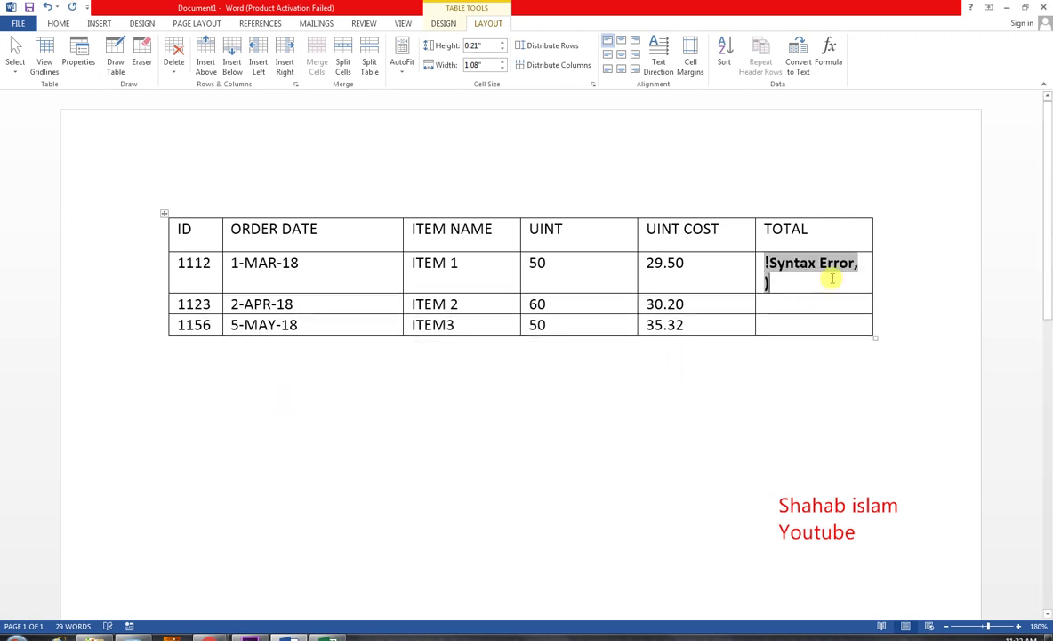
pyautogui.click(832, 288)
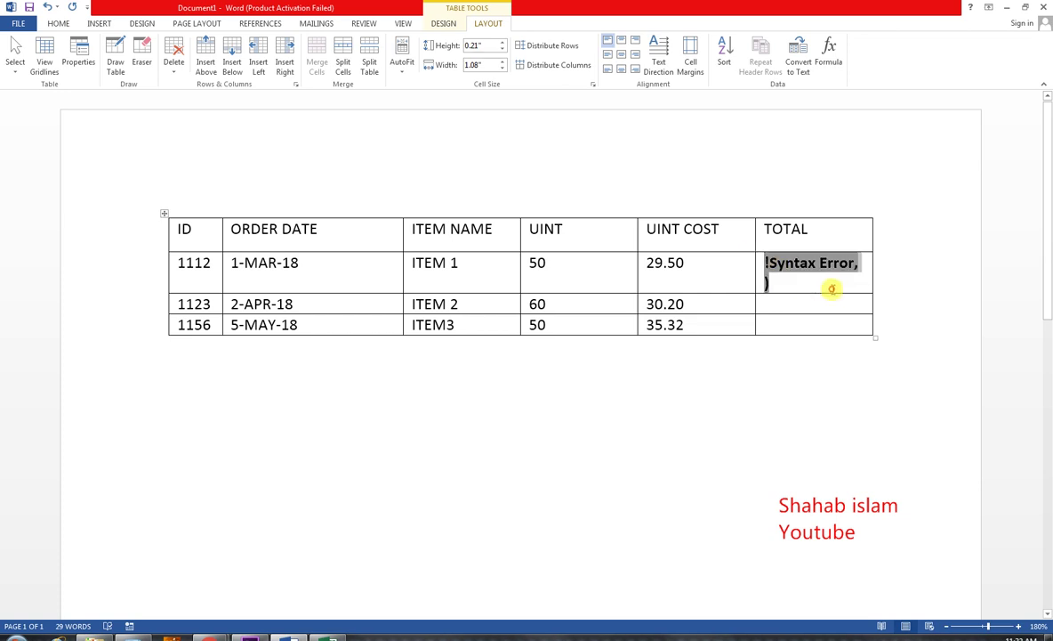
pyautogui.press('Delete')
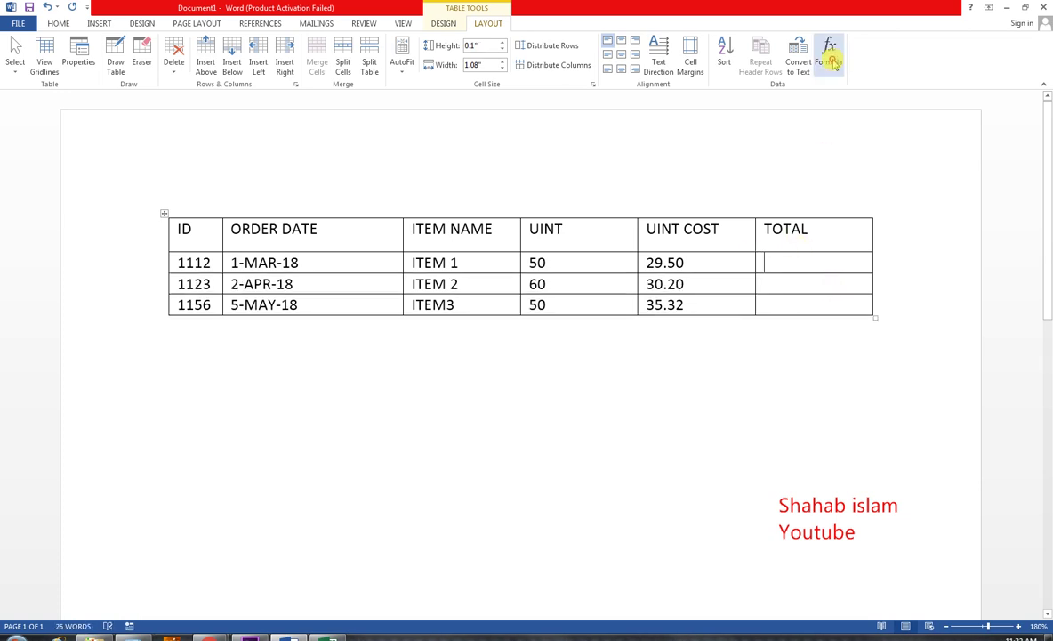
# Step: Change order 1112's TOTAL formula to =PRODUCT(LEFT) in 0.00 format, giving 1475.00
pyautogui.click(829, 56)
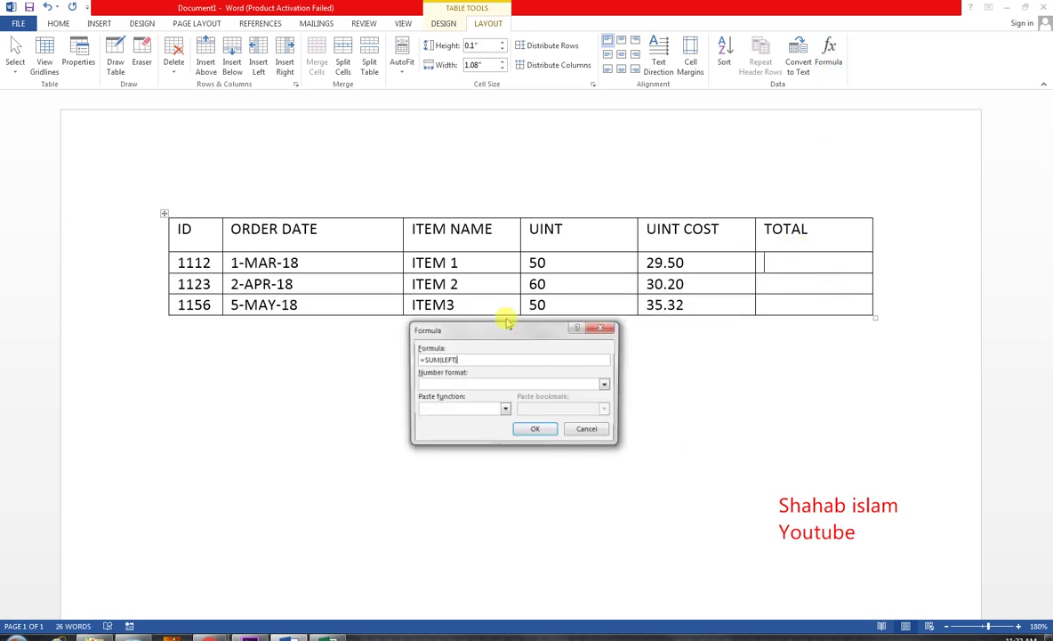
pyautogui.doubleClick(429, 360)
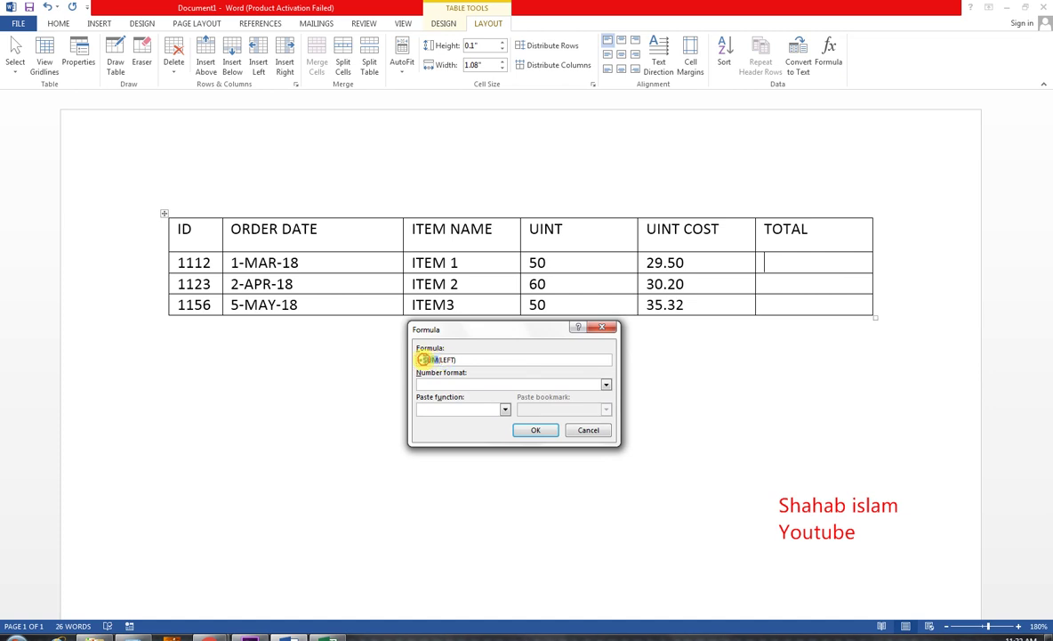
pyautogui.click(504, 408)
pyautogui.scroll(-2, 480, 450)
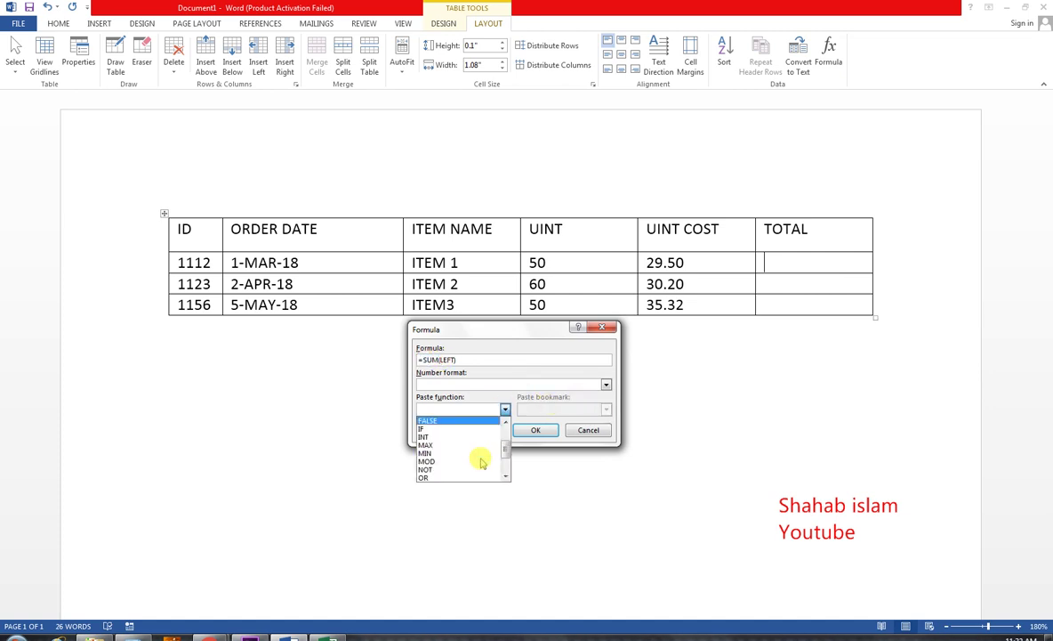
pyautogui.scroll(-1, 456, 461)
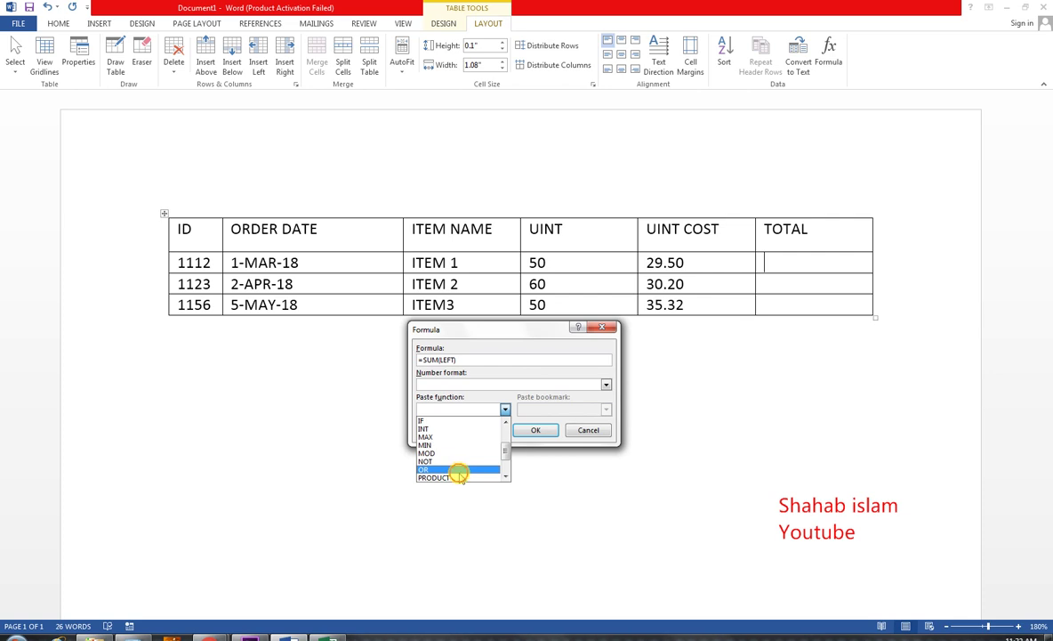
pyautogui.click(455, 477)
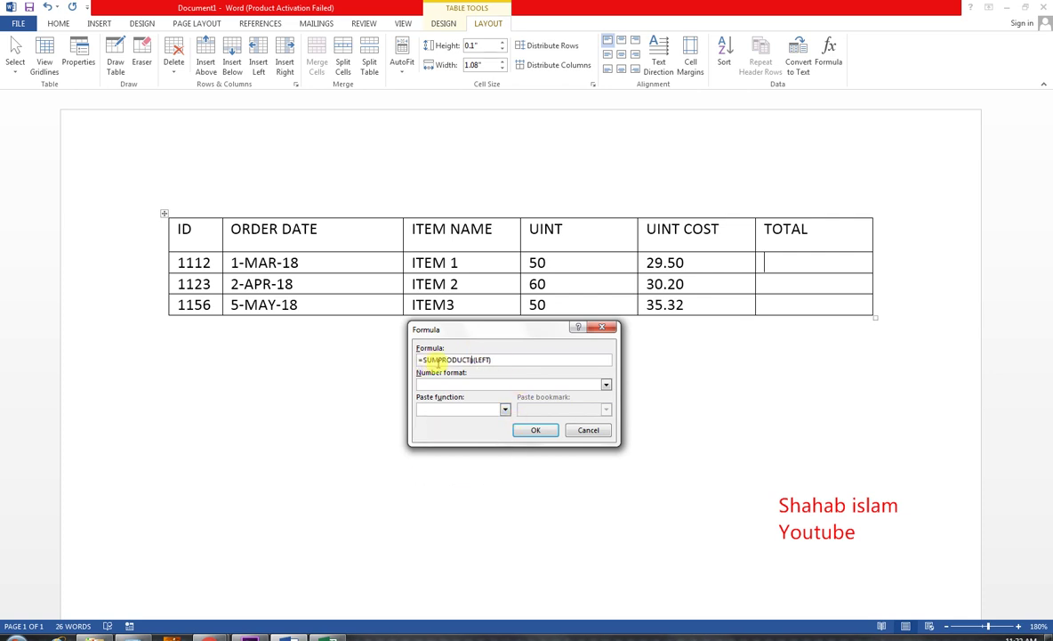
pyautogui.click(424, 360)
pyautogui.press('BackSpace')
pyautogui.press('BackSpace')
pyautogui.press('BackSpace')
pyautogui.click(457, 360)
pyautogui.press('BackSpace')
pyautogui.press('BackSpace')
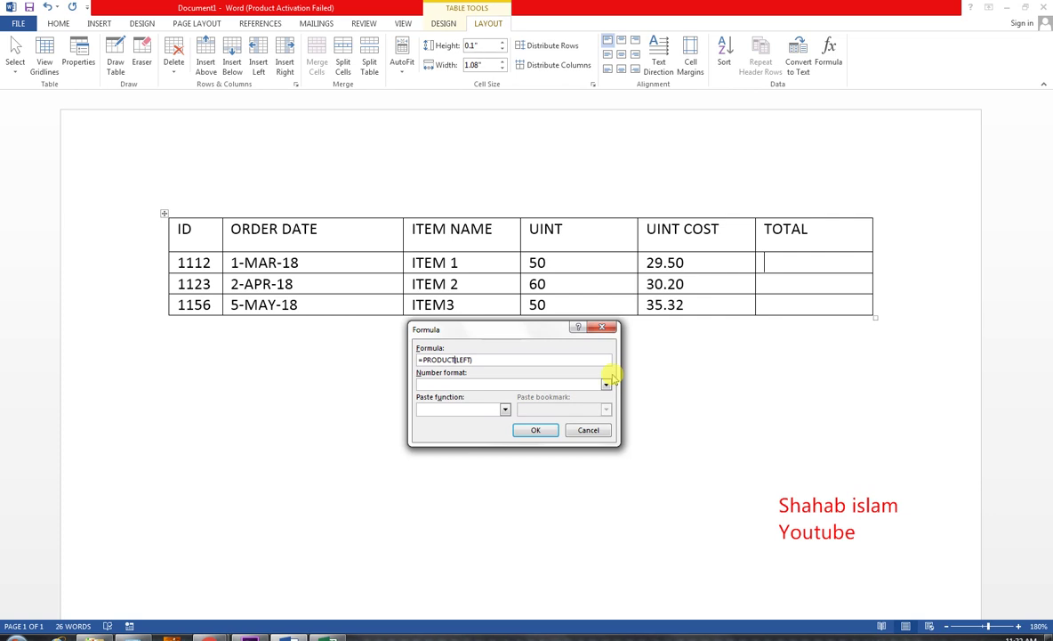
pyautogui.click(608, 383)
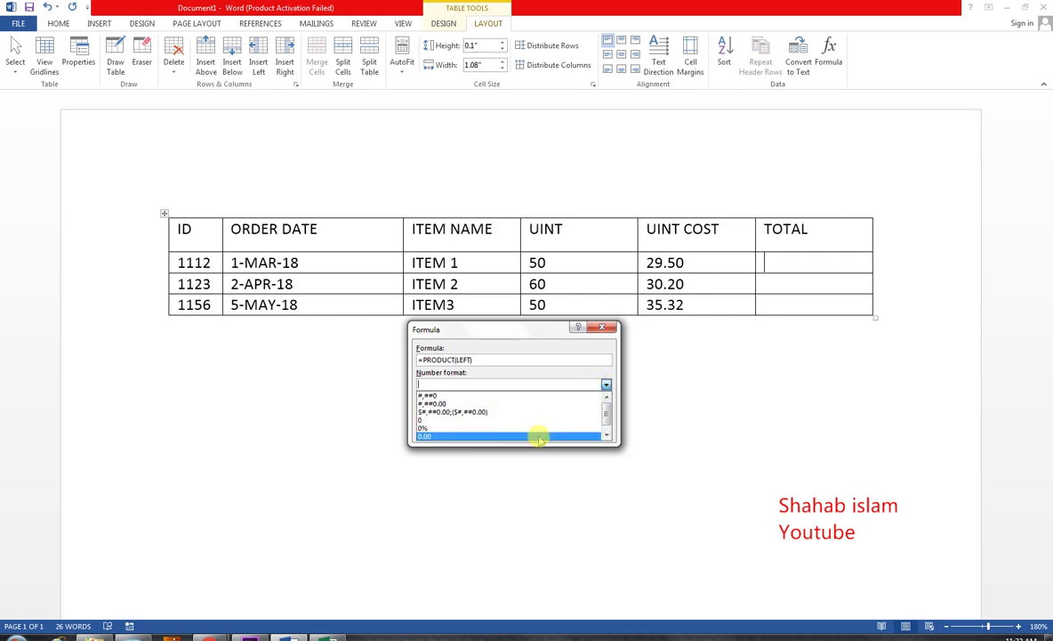
pyautogui.click(540, 436)
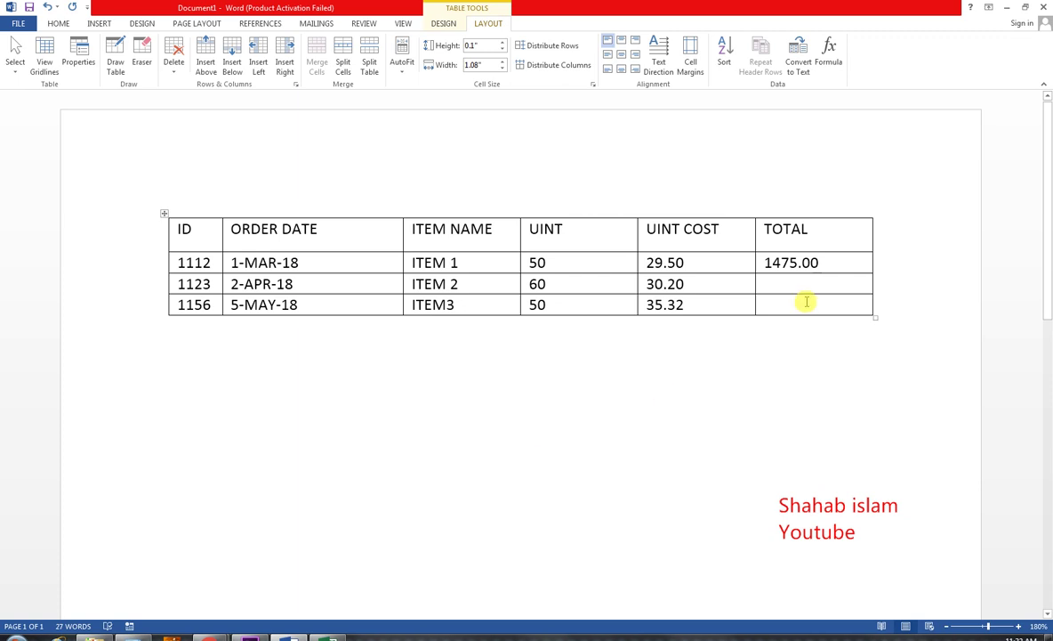
# Step: Open the Formula dialog for order 1123's TOTAL cell and select the suggested =SUM(ABOVE)
pyautogui.click(791, 277)
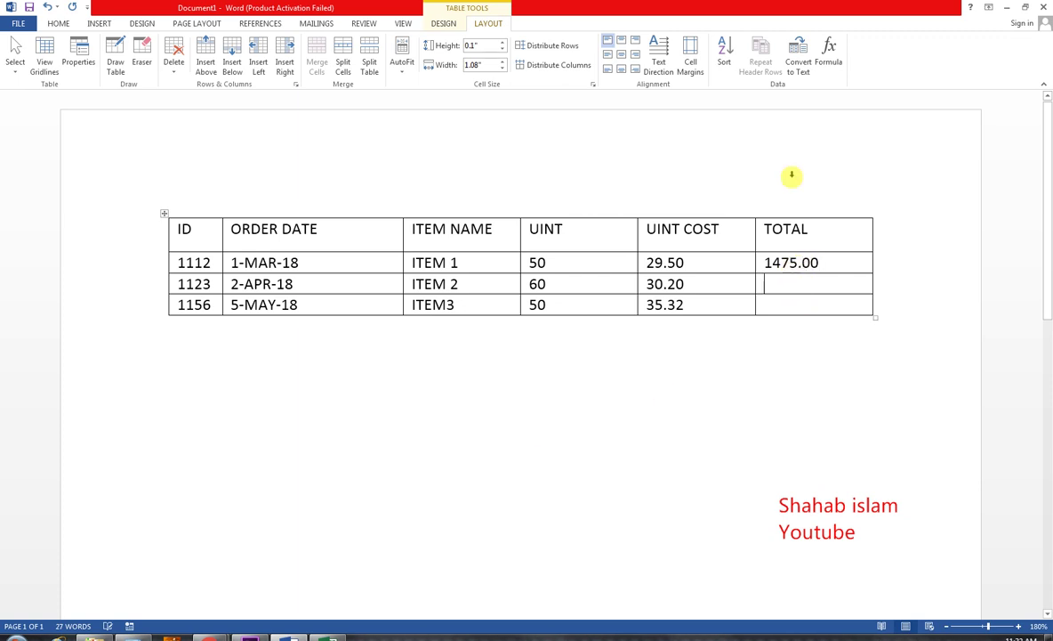
pyautogui.click(830, 56)
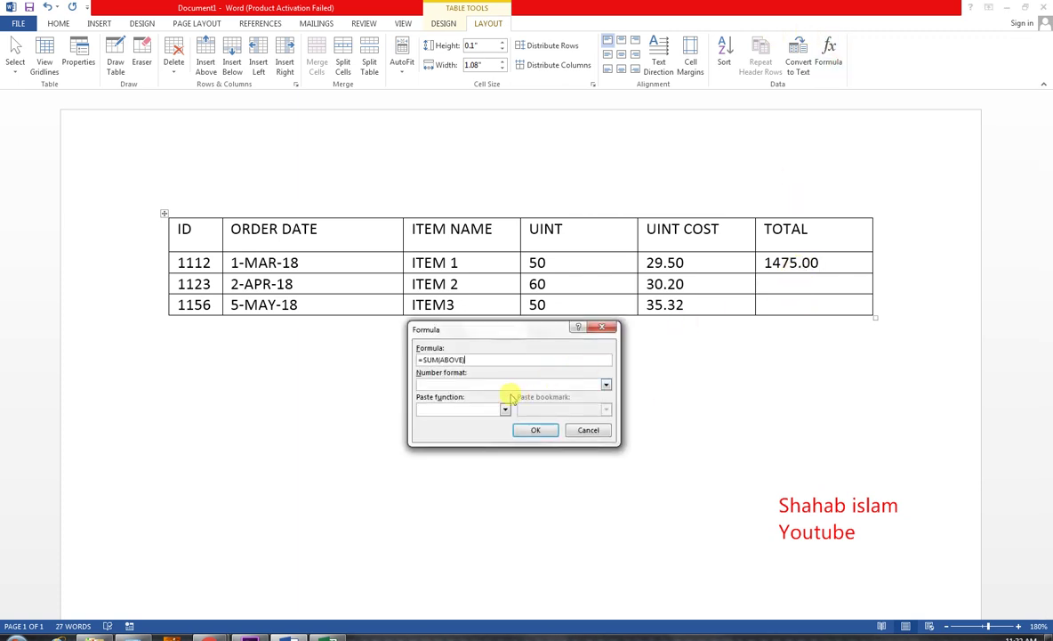
pyautogui.doubleClick(465, 359)
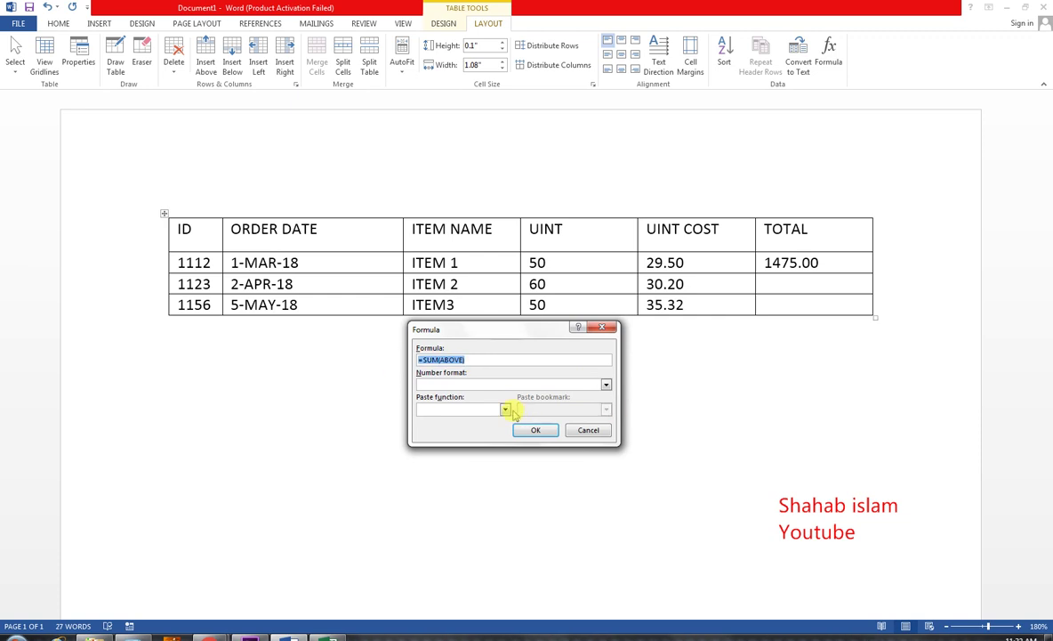
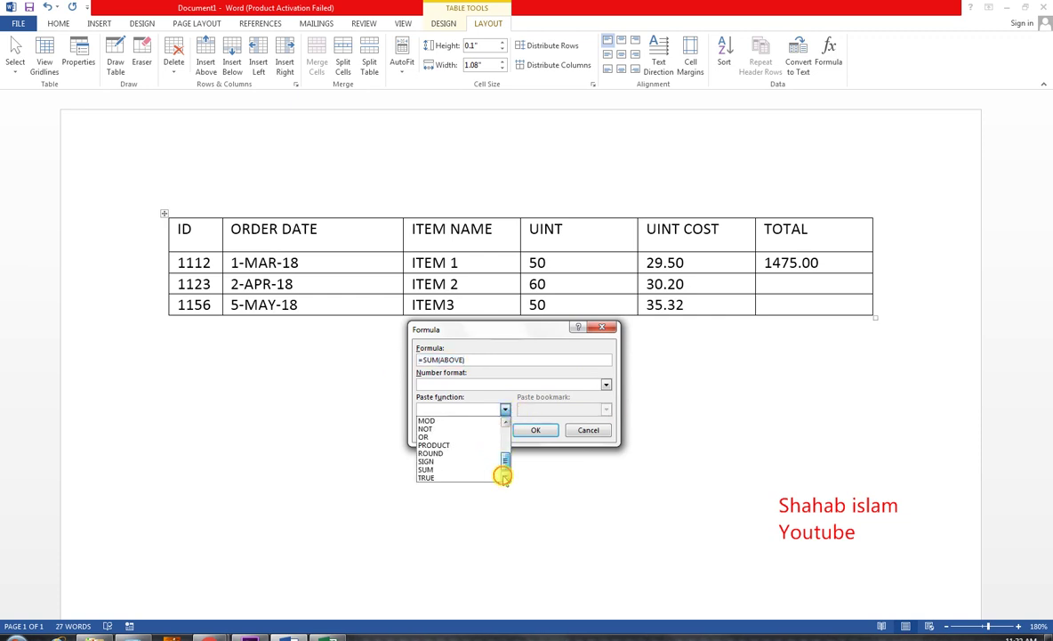
# Step: Try a PRODUCT formula with 0.00 number format in place of SUM(ABOVE)
pyautogui.click(471, 445)
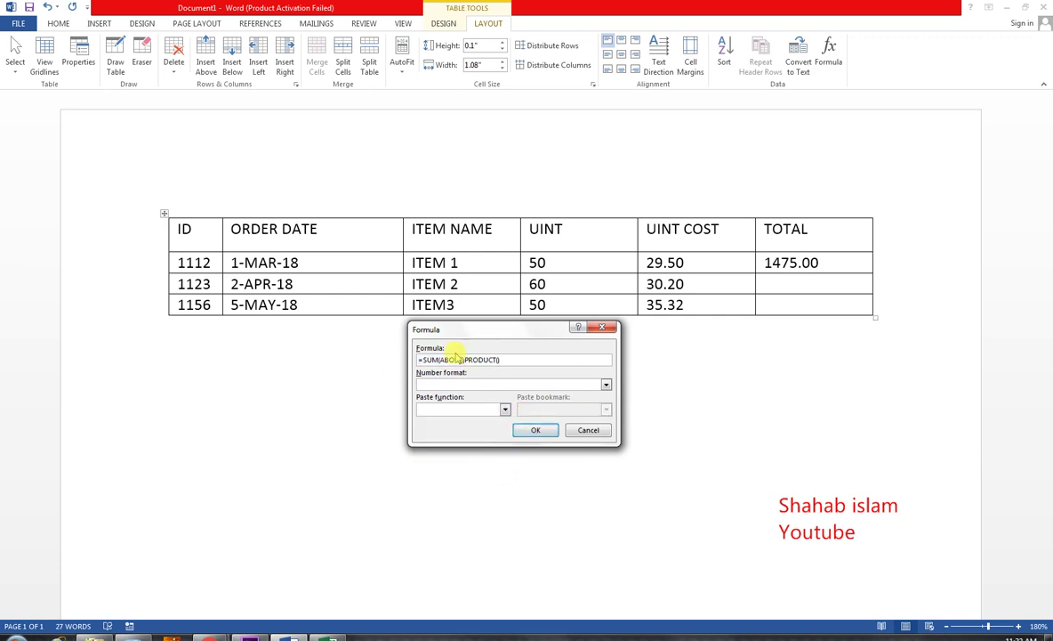
pyautogui.moveTo(464, 360); pyautogui.dragTo(436, 360)
pyautogui.press('BackSpace')
pyautogui.click(606, 384)
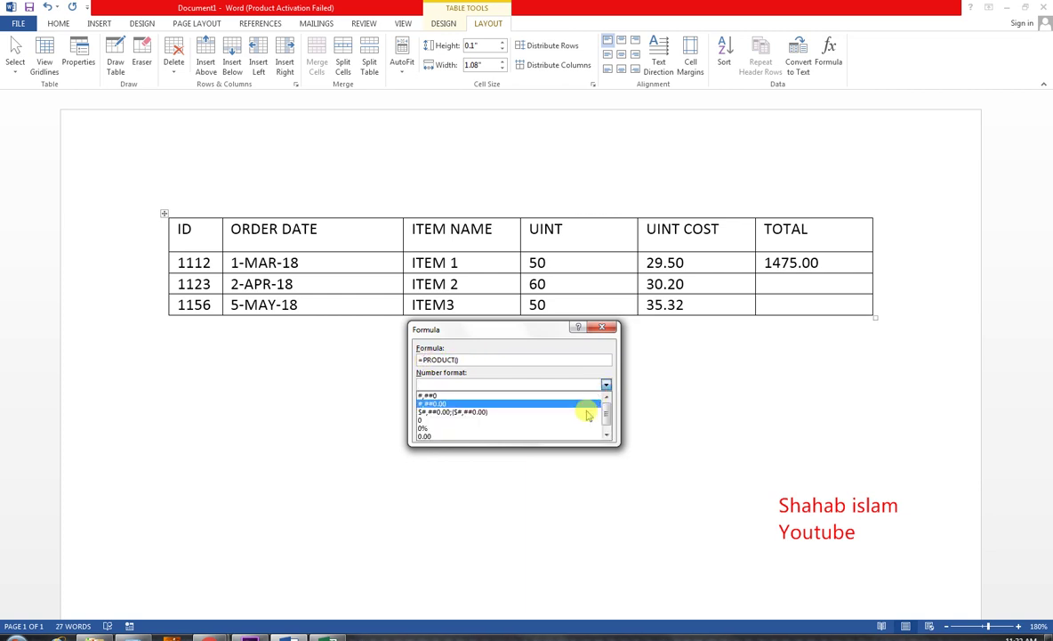
pyautogui.click(547, 433)
pyautogui.click(542, 433)
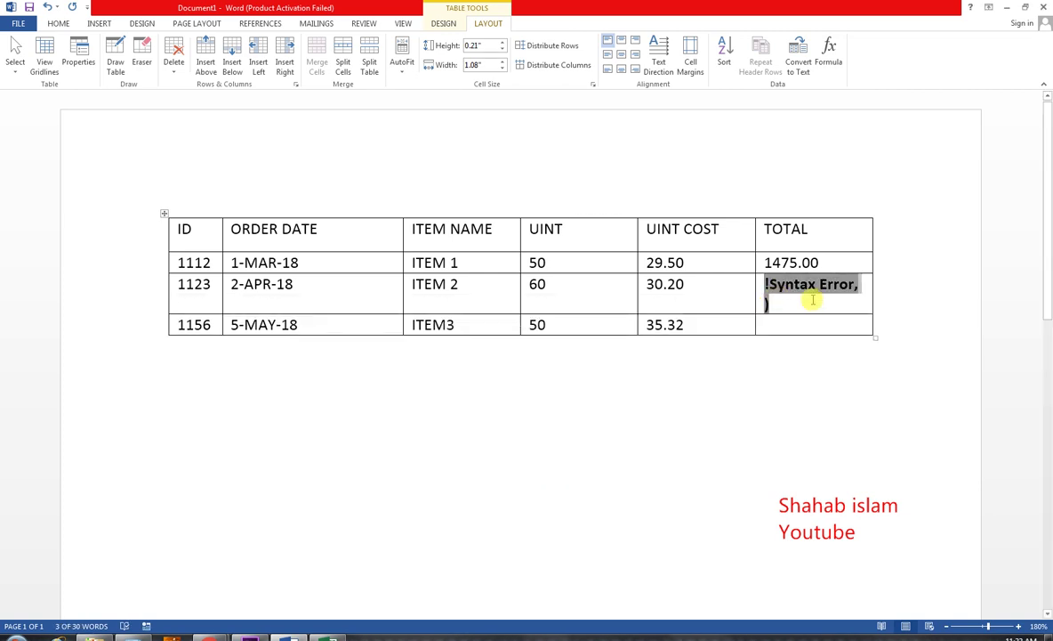
# Step: Delete the !Syntax Error result in the 1123 TOTAL cell and clear the default SUM(ABOVE) formula
pyautogui.click(766, 303)
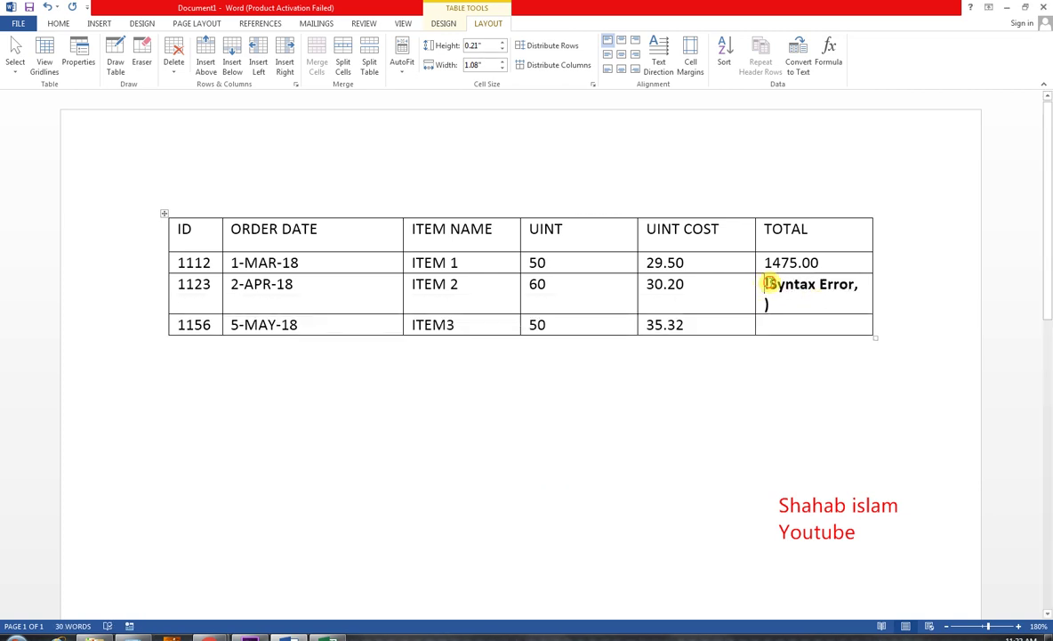
pyautogui.moveTo(767, 283); pyautogui.dragTo(787, 292)
pyautogui.press('Delete')
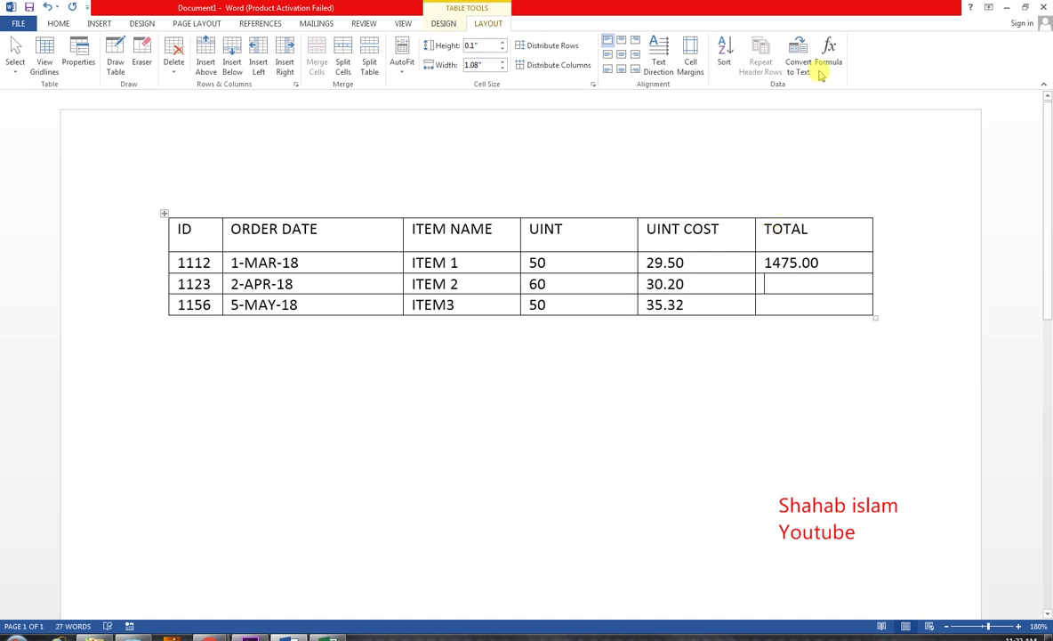
pyautogui.click(820, 75)
pyautogui.moveTo(464, 360); pyautogui.dragTo(424, 362)
pyautogui.press('Delete')
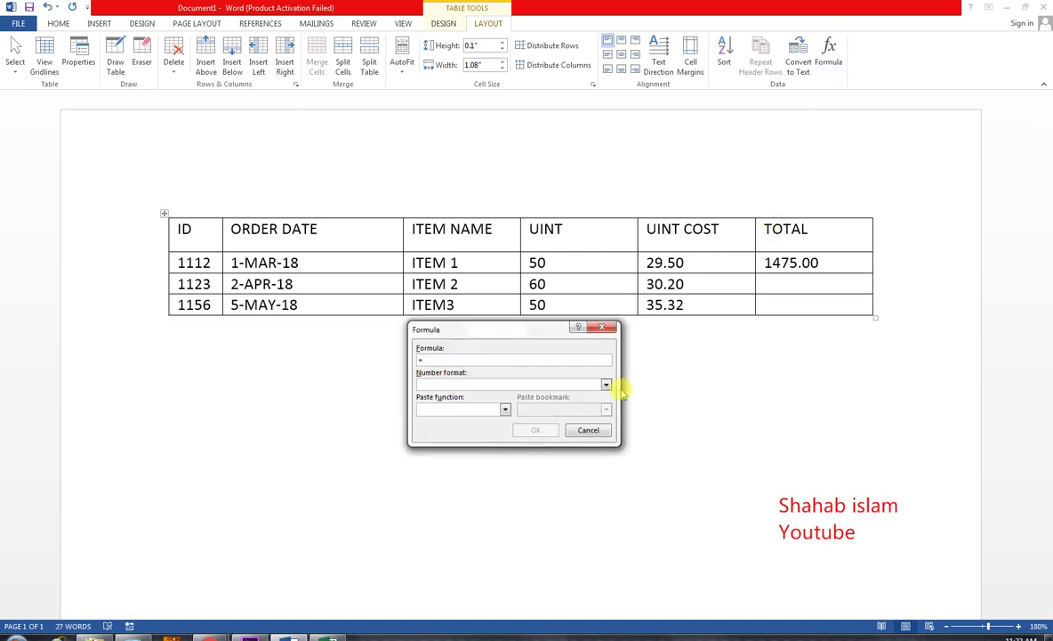
# Step: Insert the PRODUCT function with 0.00 format so order 1123's total reads 1812.00
pyautogui.click(504, 408)
pyautogui.moveTo(504, 438); pyautogui.dragTo(504, 465)
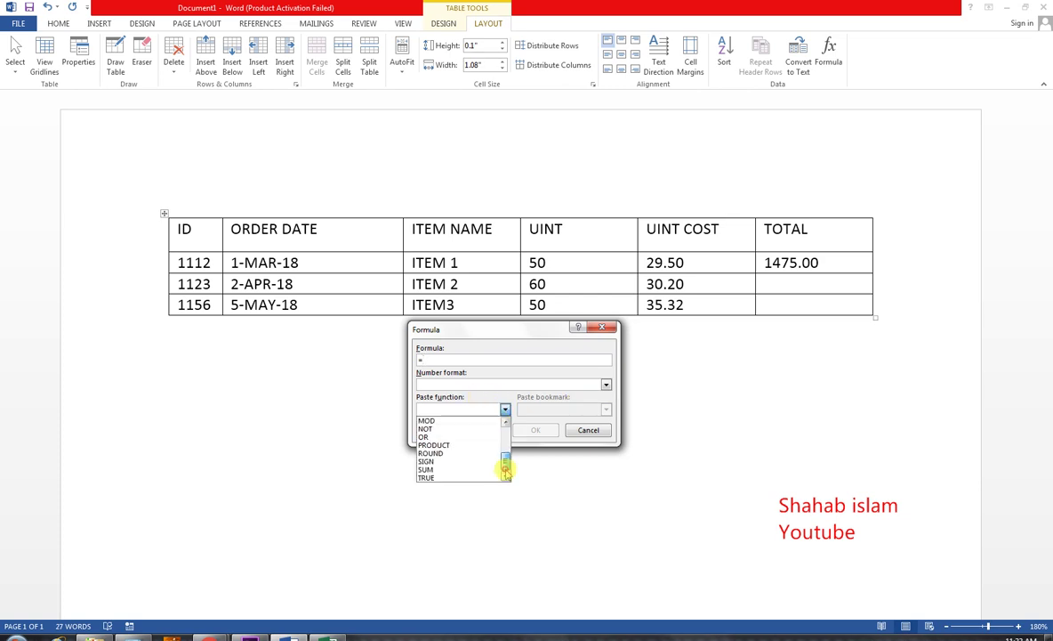
pyautogui.click(454, 444)
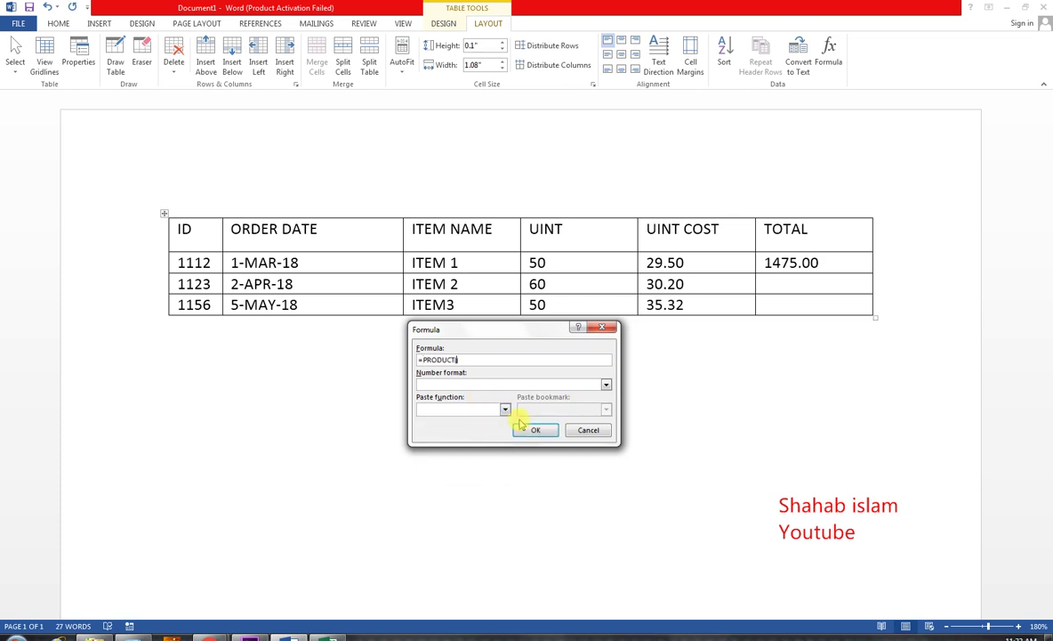
pyautogui.click(605, 384)
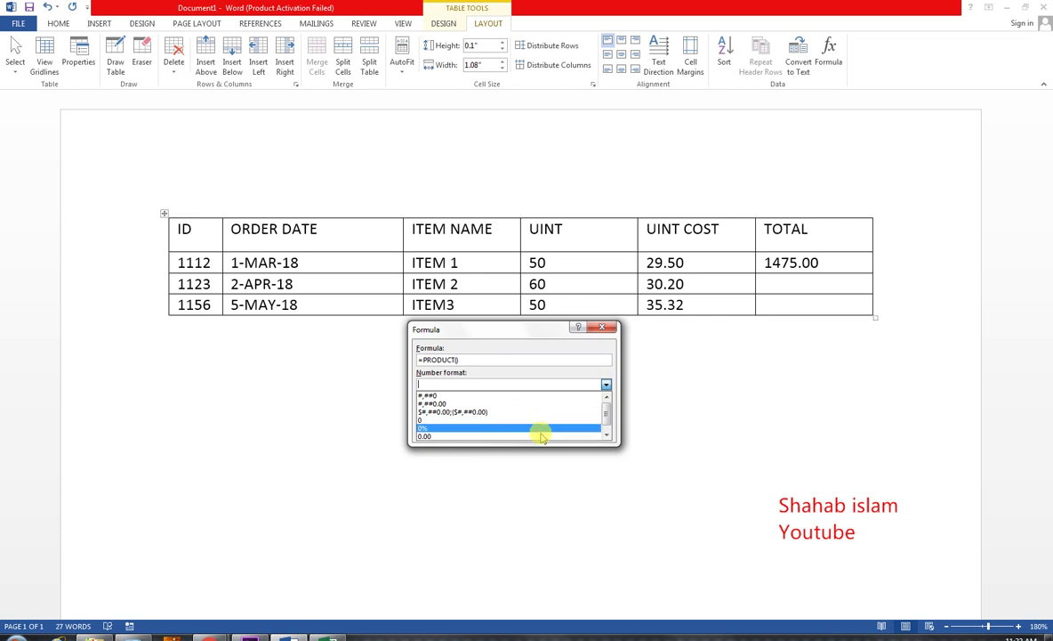
pyautogui.click(539, 436)
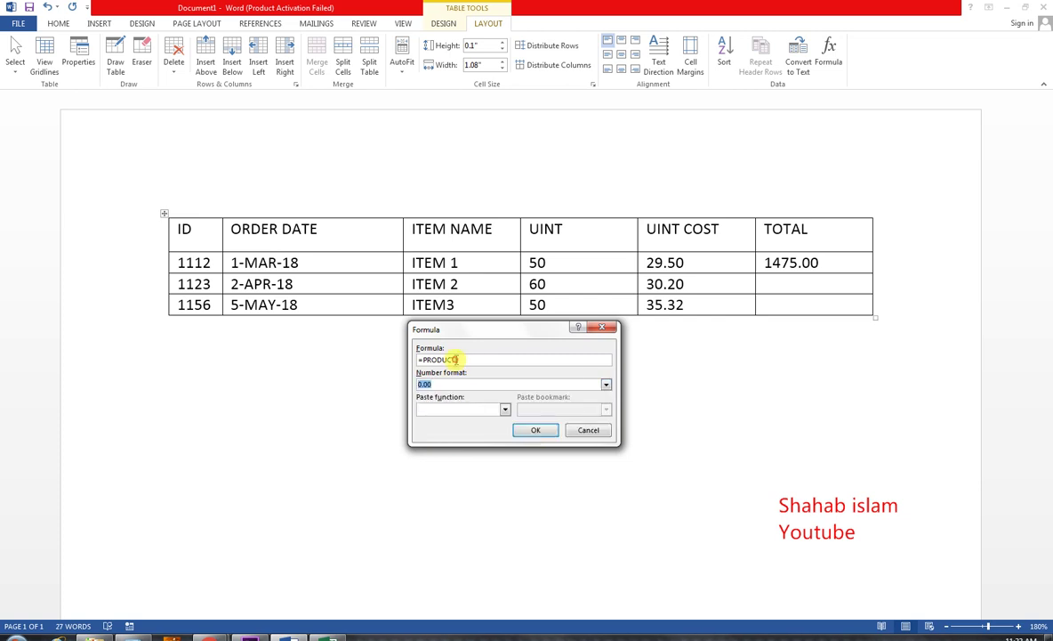
pyautogui.click(454, 358)
pyautogui.click(535, 430)
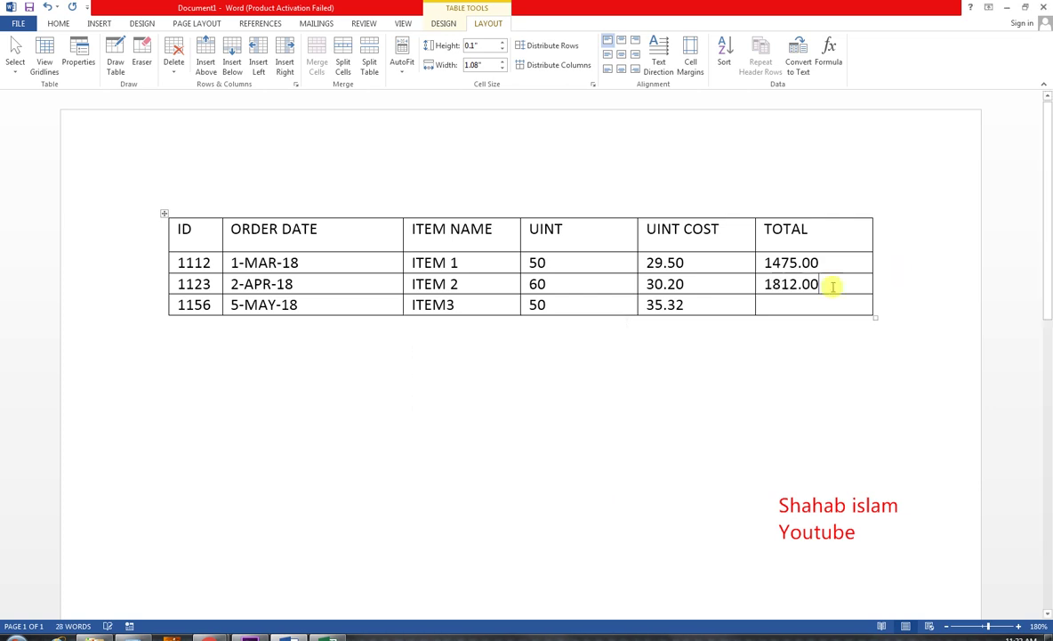
pyautogui.click(806, 303)
# Step: Replace the default formula with =PRODUCT(LEFT) in 0.00 format, giving 1766.00 for order 1156
pyautogui.click(828, 55)
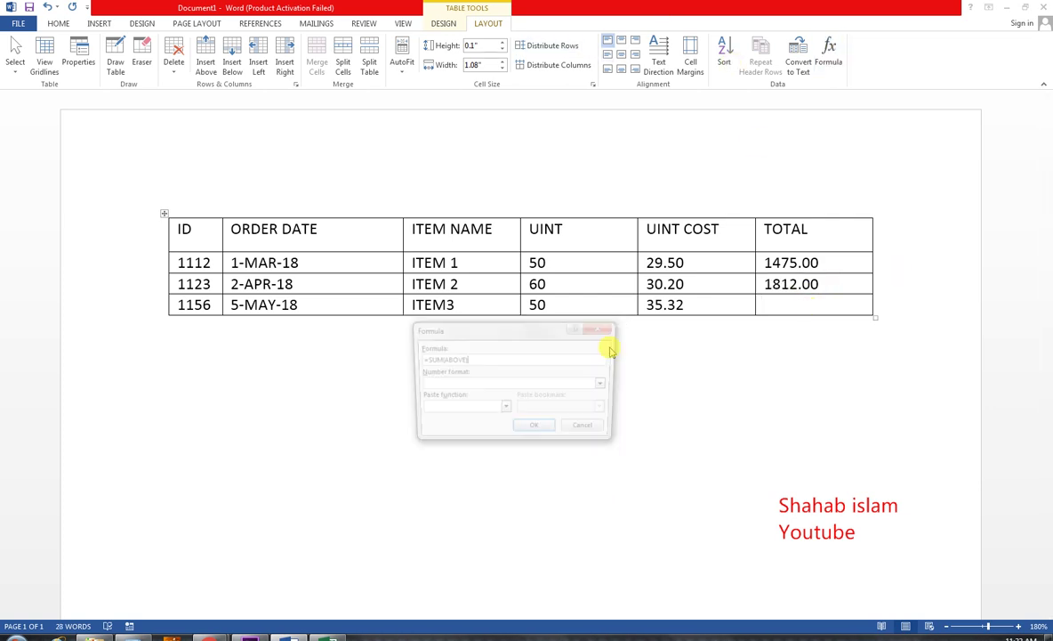
pyautogui.moveTo(537, 360); pyautogui.dragTo(405, 361)
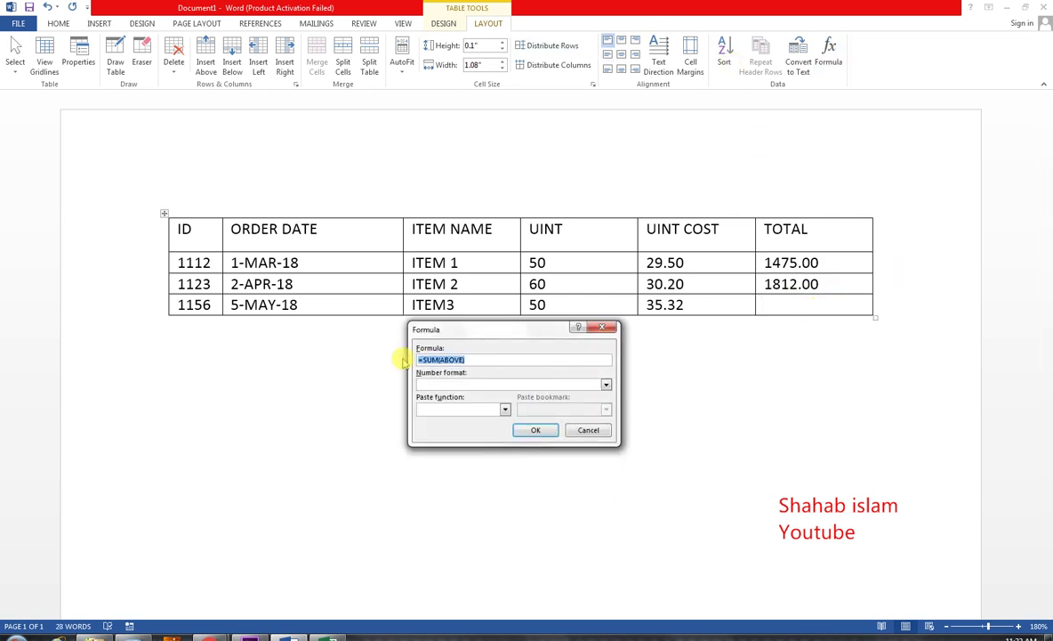
pyautogui.press('BackSpace')
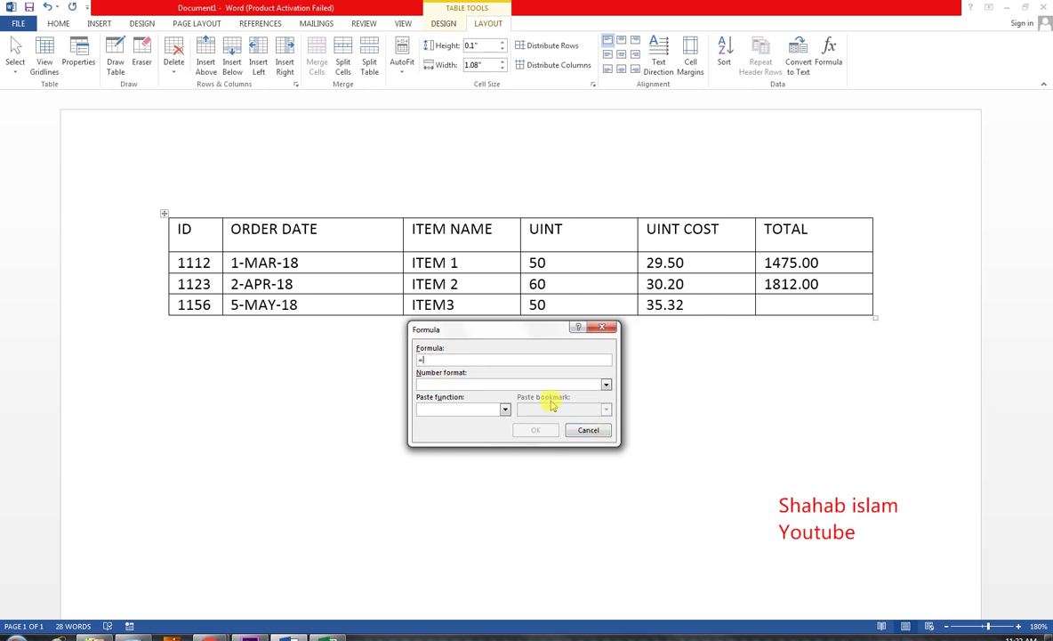
pyautogui.click(504, 409)
pyautogui.moveTo(505, 433); pyautogui.dragTo(505, 462)
pyautogui.click(474, 445)
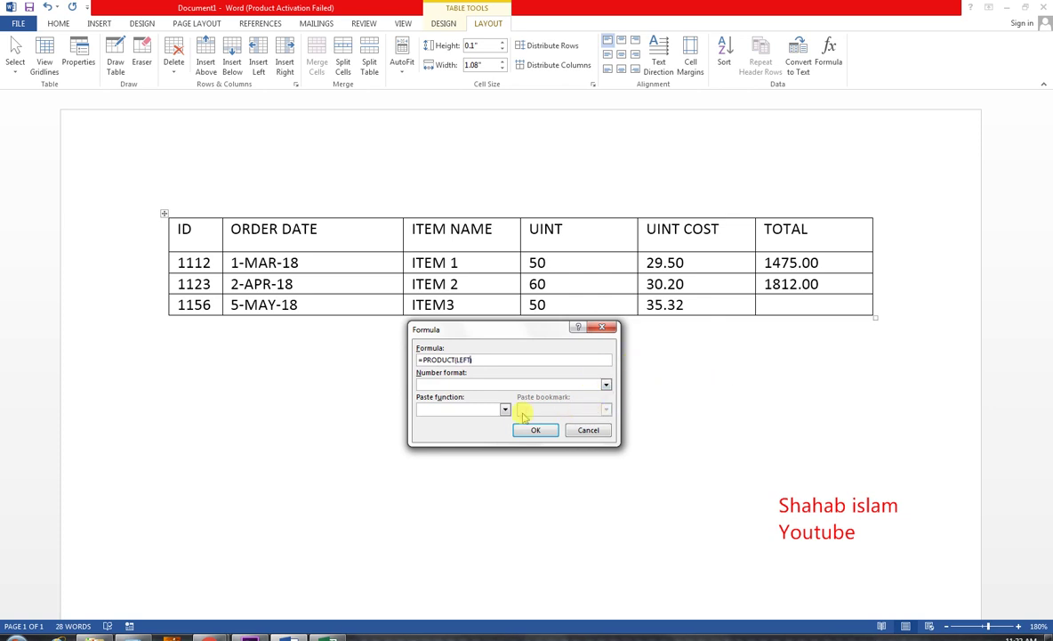
pyautogui.click(606, 383)
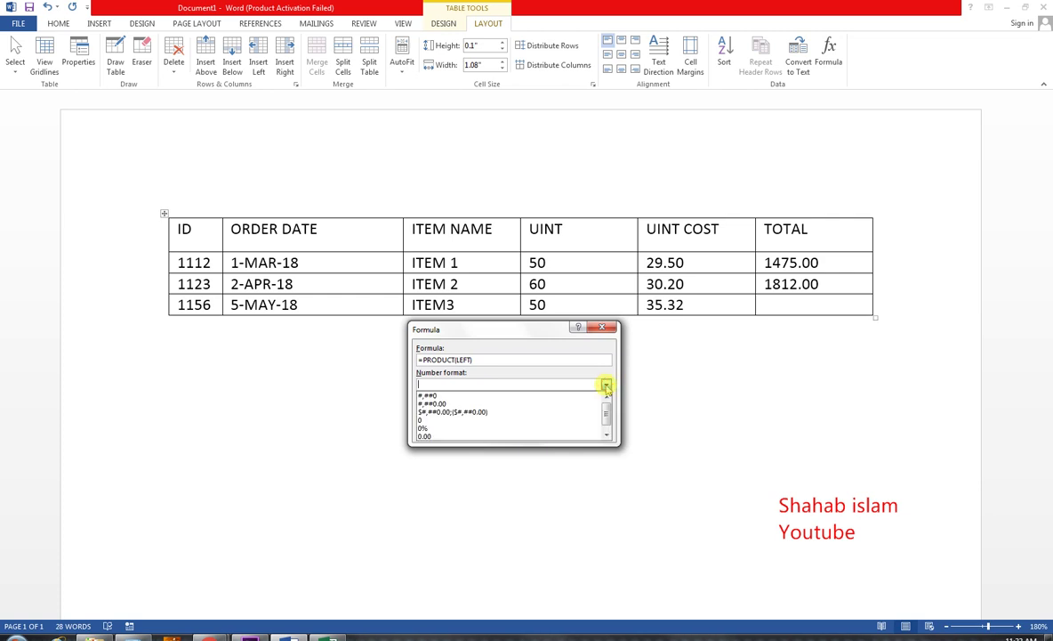
pyautogui.click(514, 431)
pyautogui.click(534, 431)
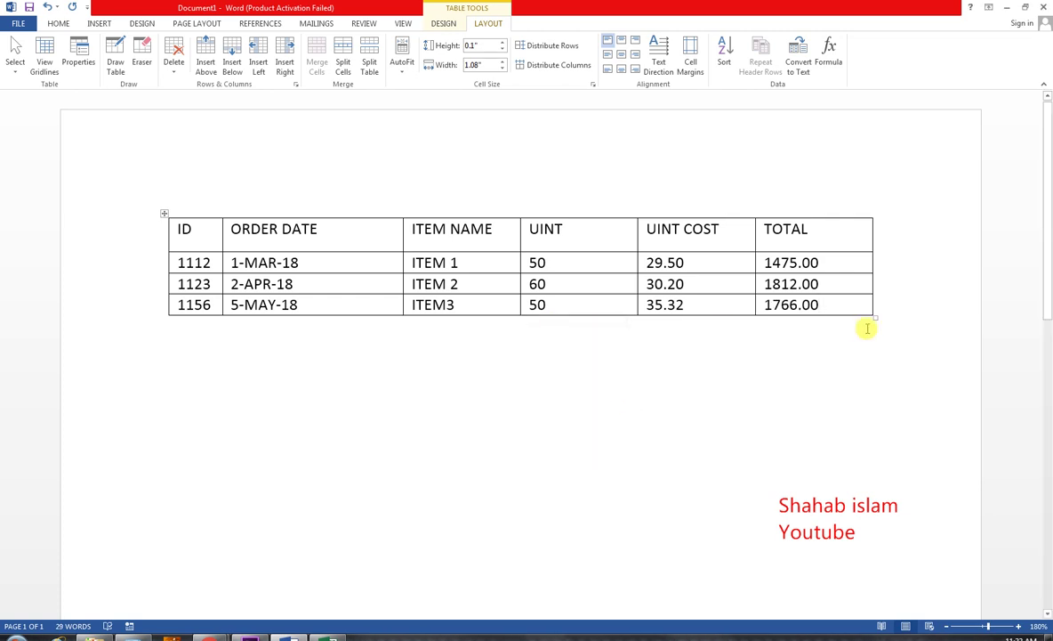
# Step: Add a new row for order 1126: 2-JUNE-18, ITEM4, 60 units at unit cost 50
pyautogui.press('Tab')
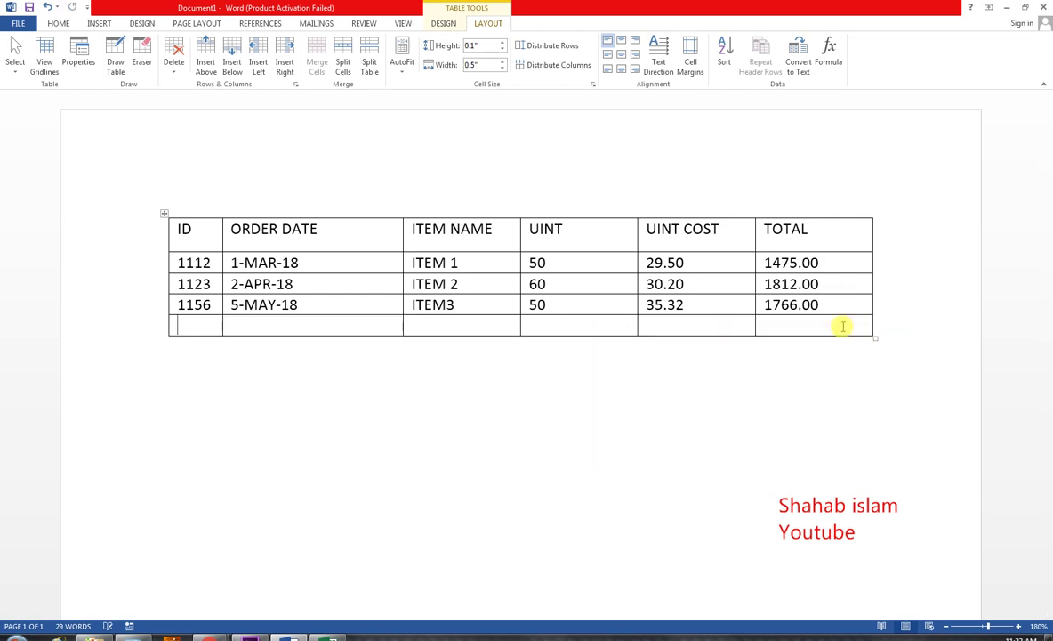
pyautogui.write('1126')
pyautogui.press('Tab')
pyautogui.write('2-JUNE-1')
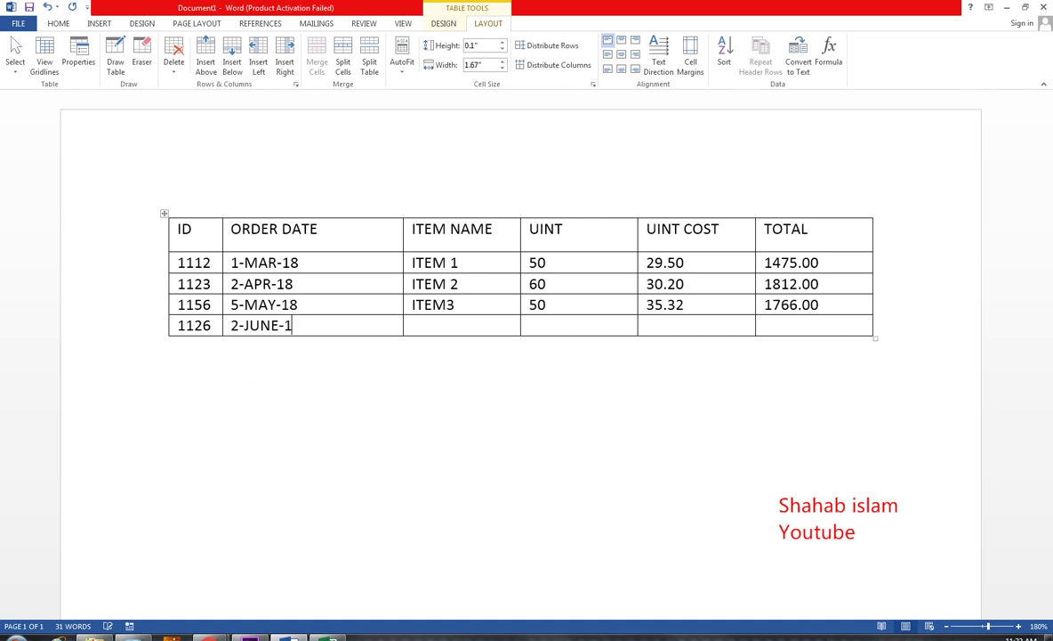
pyautogui.write('8')
pyautogui.press('Tab')
pyautogui.write('4')
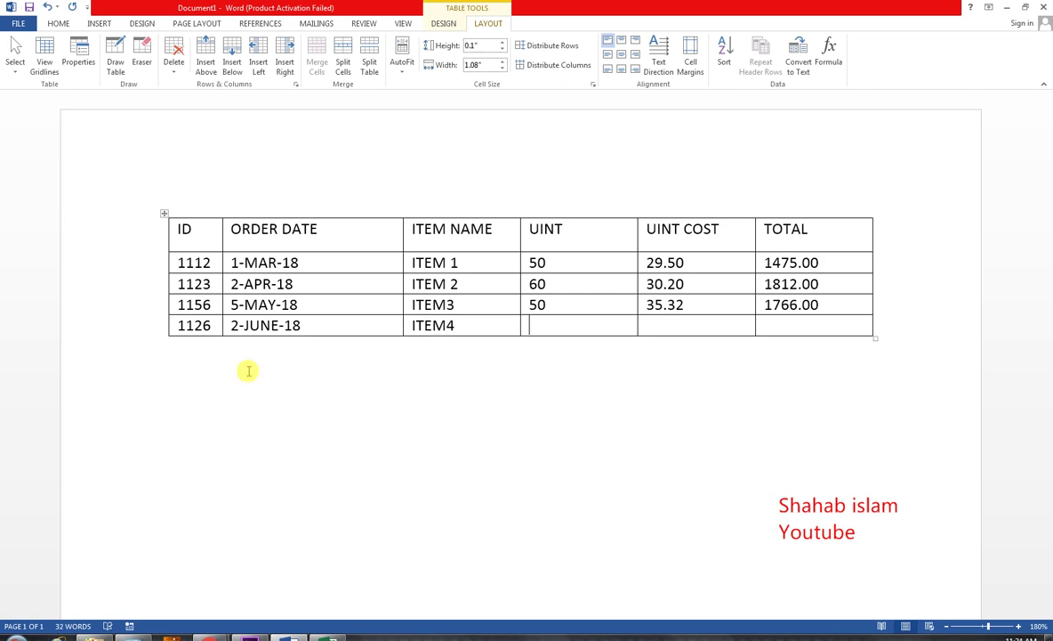
pyautogui.write('60')
pyautogui.press('Tab')
pyautogui.write('50')
pyautogui.press('Tab')
# Step: Accept the default =SUM(LEFT) formula in order 1126's TOTAL cell, giving 110
pyautogui.click(828, 54)
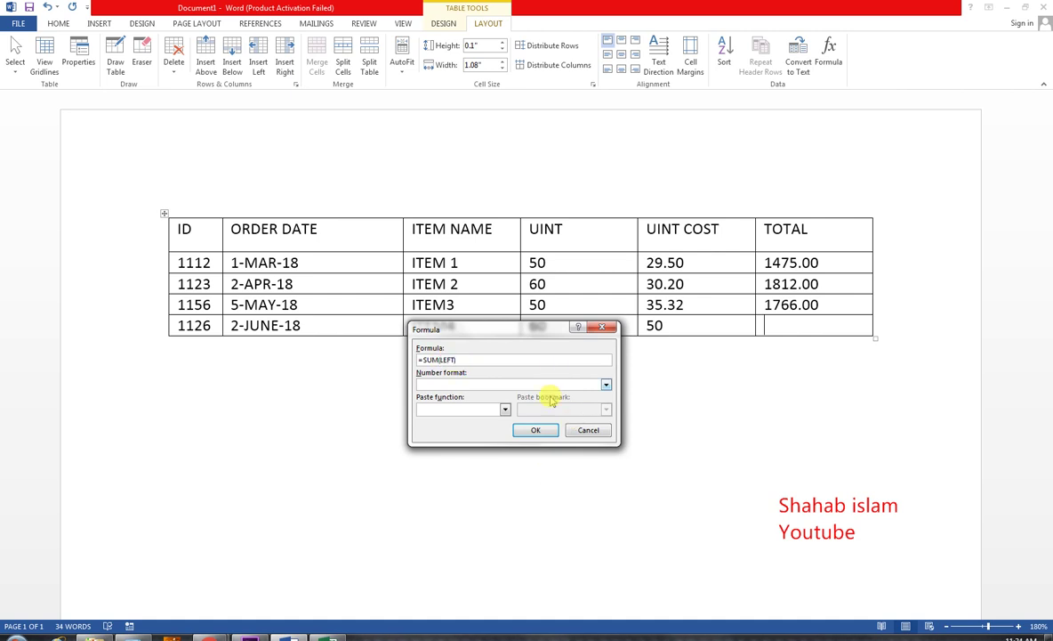
pyautogui.click(538, 432)
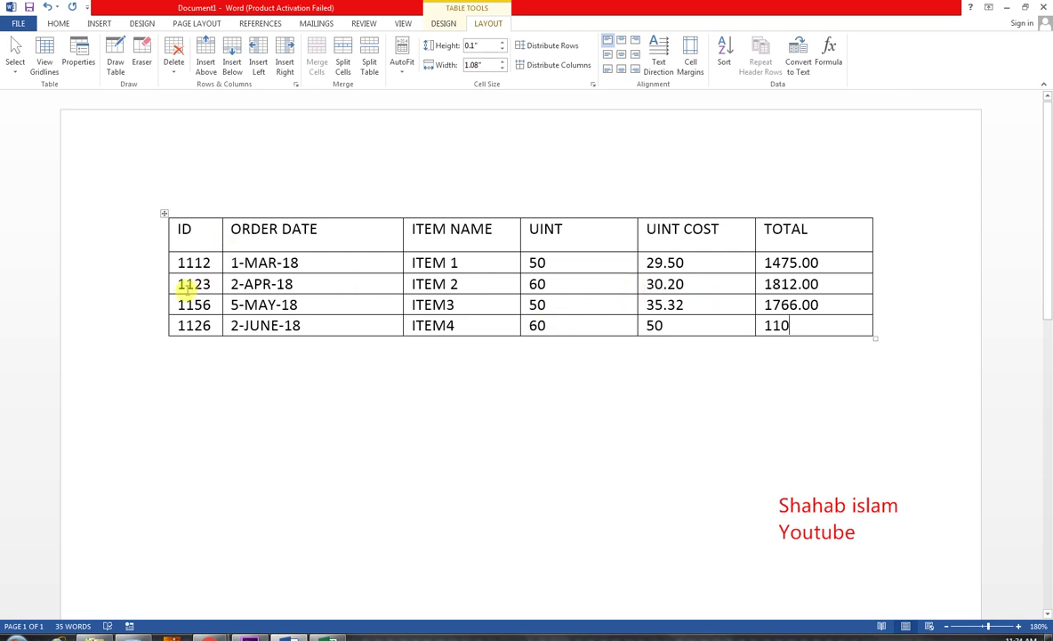
pyautogui.moveTo(185, 283); pyautogui.dragTo(817, 283)
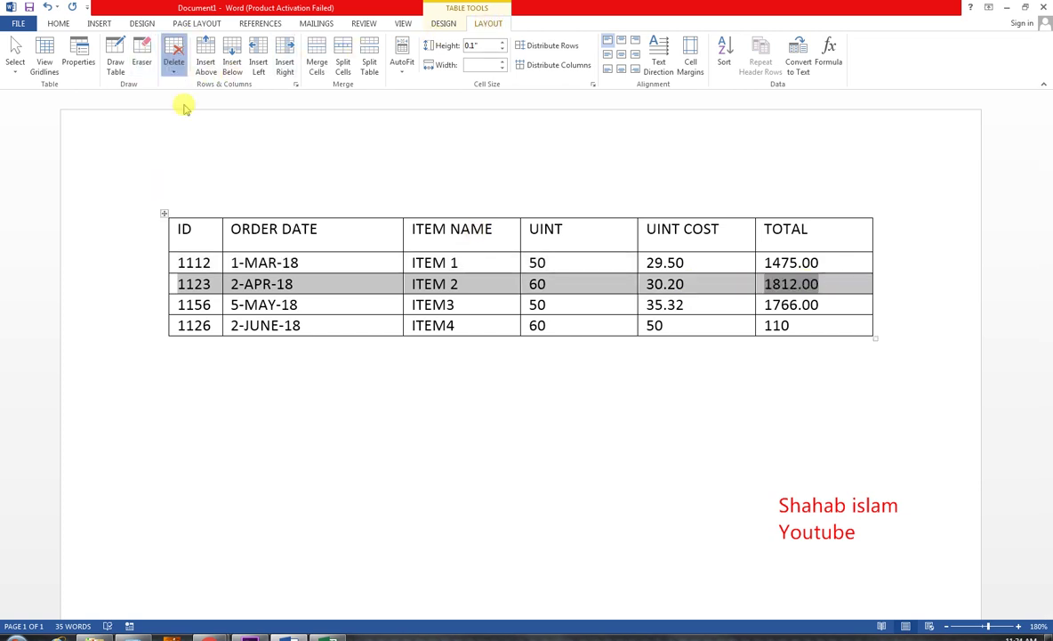
# Step: Delete the 1123 / ITEM 2 row, leaving orders 1112, 1156 and 1126
pyautogui.click(175, 64)
pyautogui.click(191, 116)
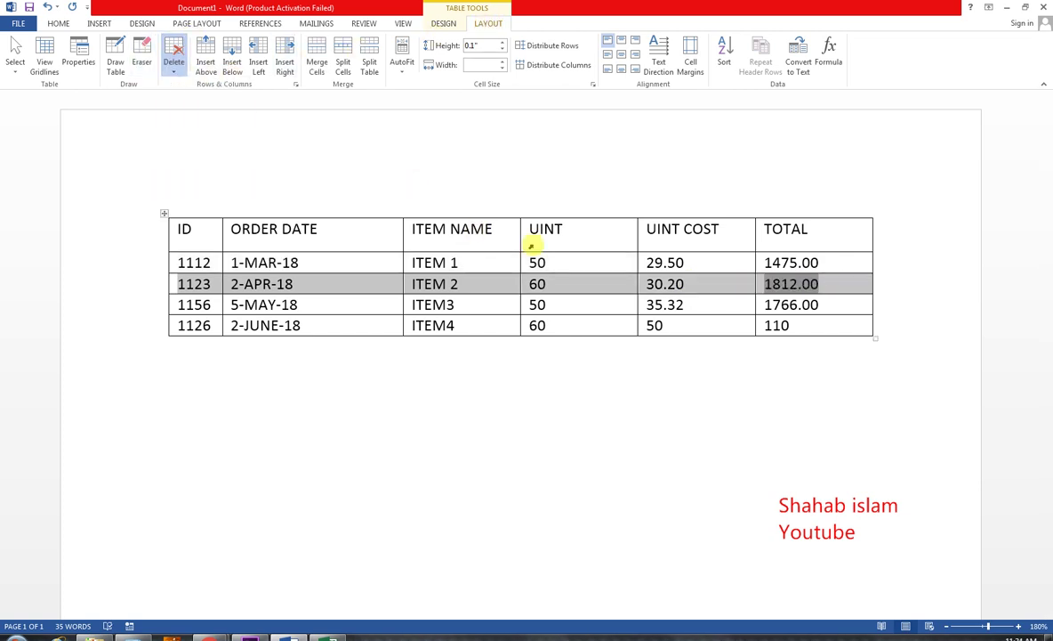
pyautogui.click(817, 229)
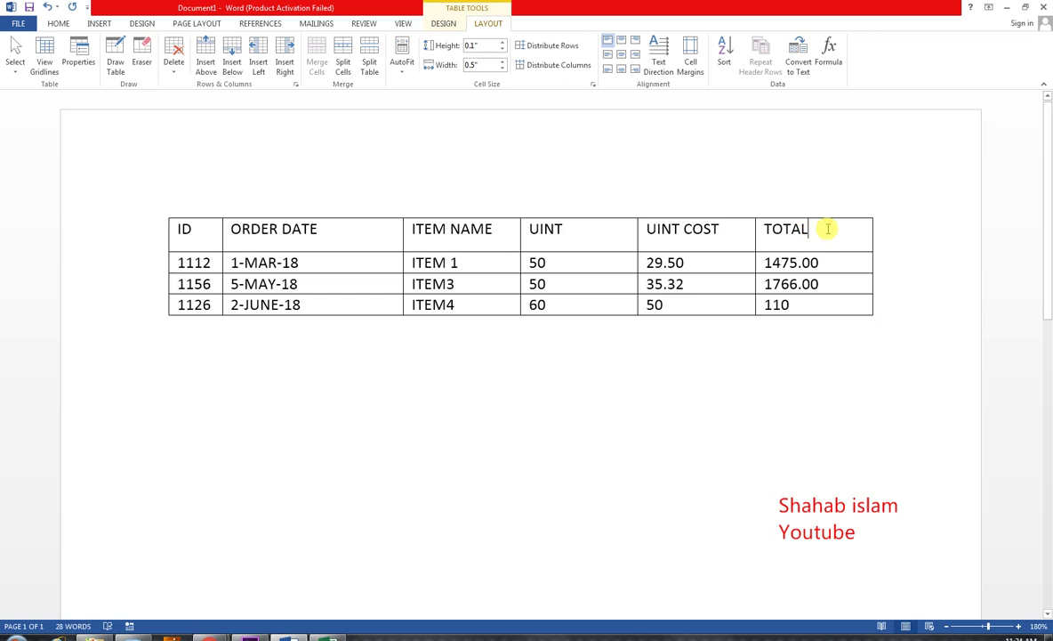
pyautogui.click(171, 67)
pyautogui.click(174, 64)
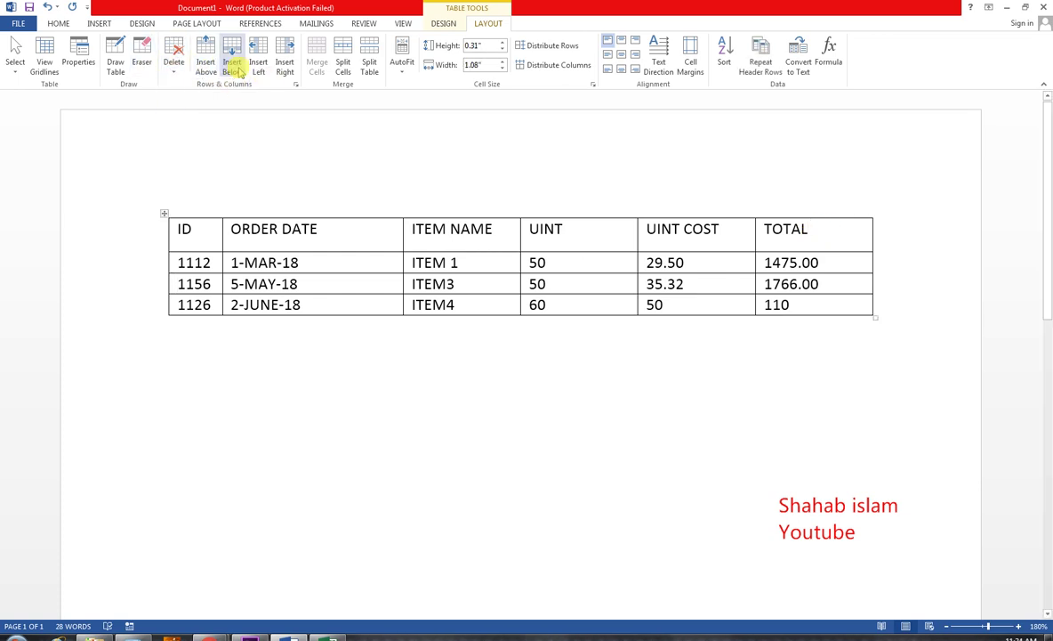
# Step: Insert a column right of TOTAL and give it the header 'GRNAD TOTAL'
pyautogui.click(285, 66)
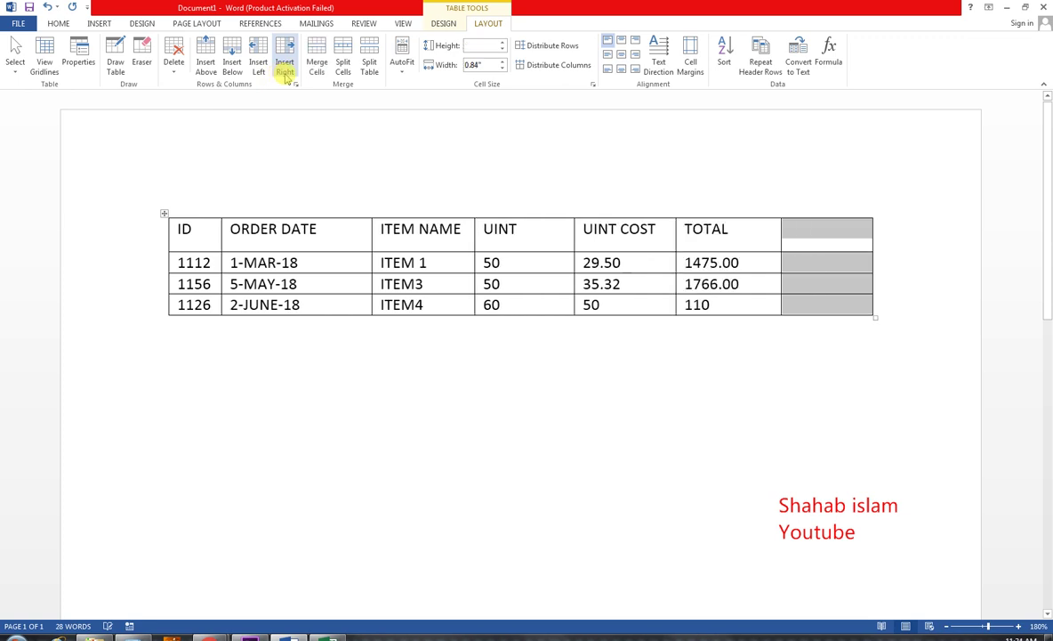
pyautogui.click(790, 262)
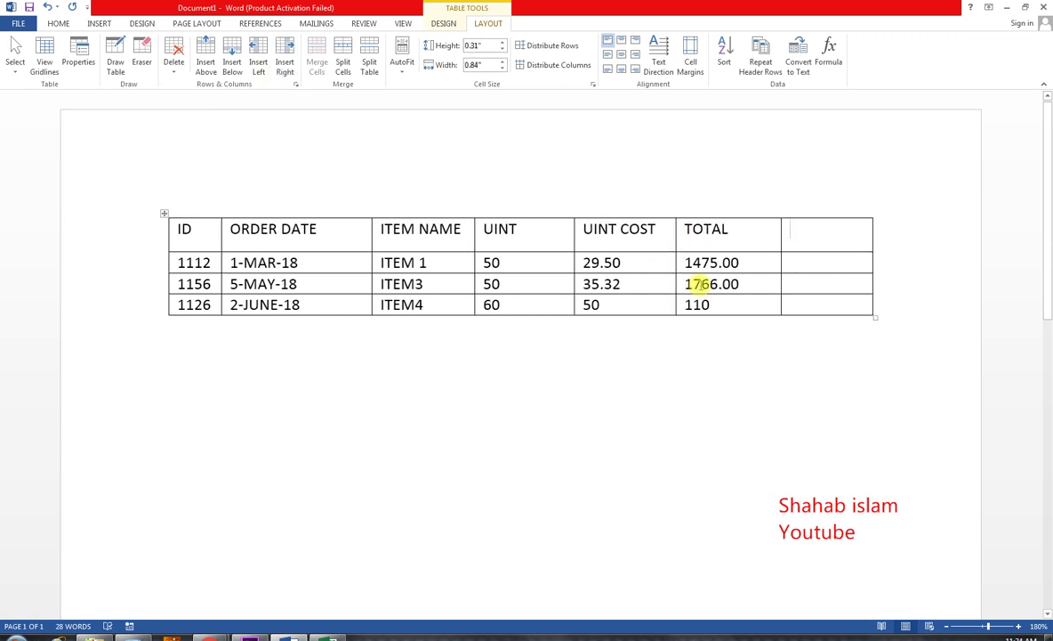
pyautogui.press('Up')
pyautogui.write('GRNAD TOTAL')
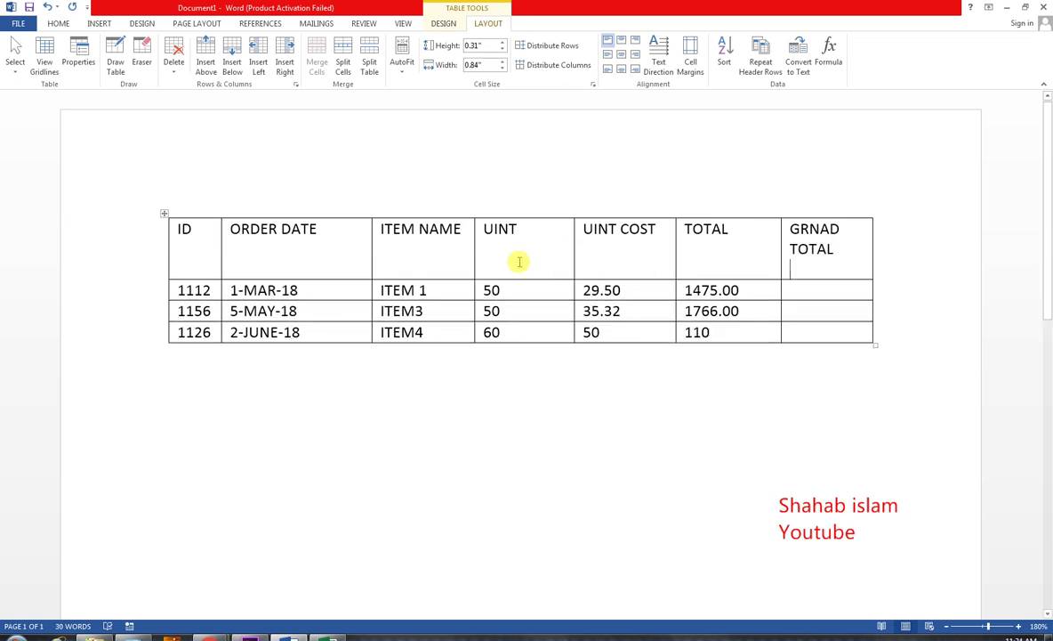
pyautogui.click(164, 214)
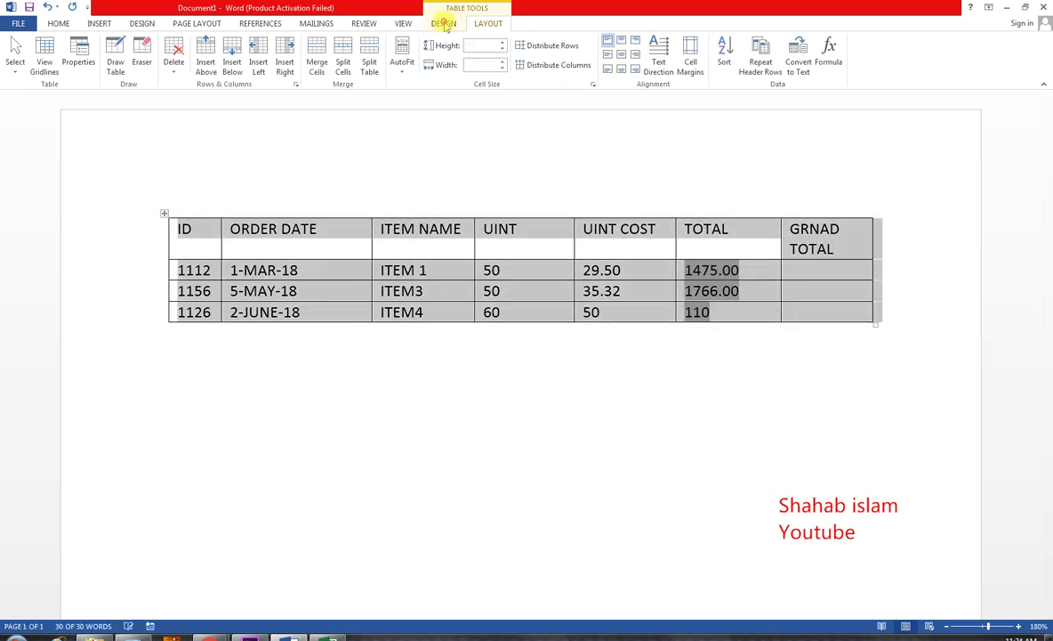
# Step: Apply a blue grid table style to the order table and view the result
pyautogui.click(443, 23)
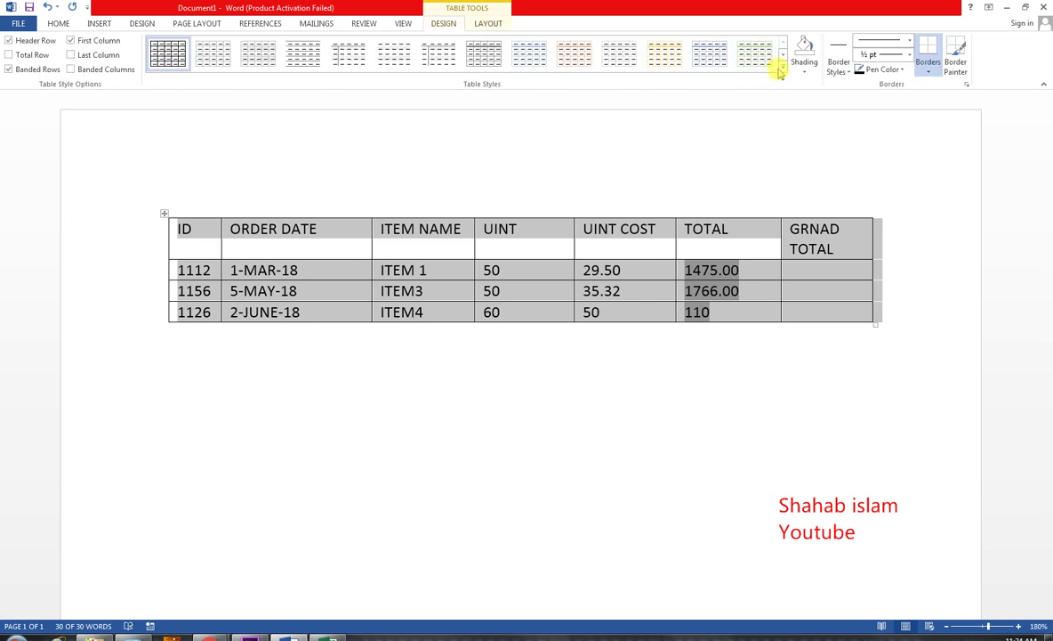
pyautogui.click(782, 68)
pyautogui.click(663, 129)
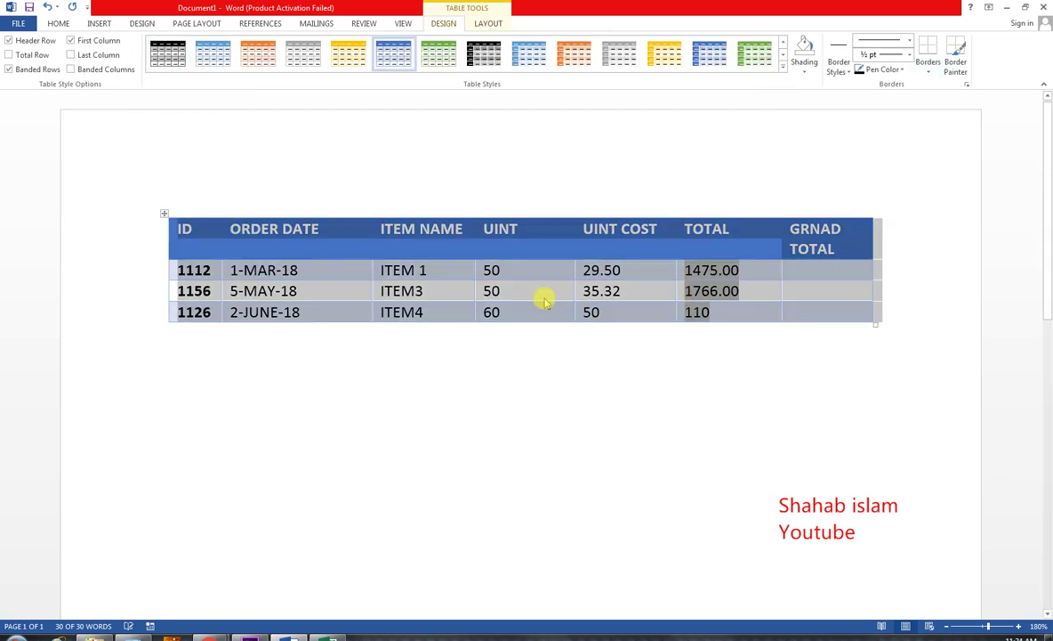
pyautogui.click(566, 367)
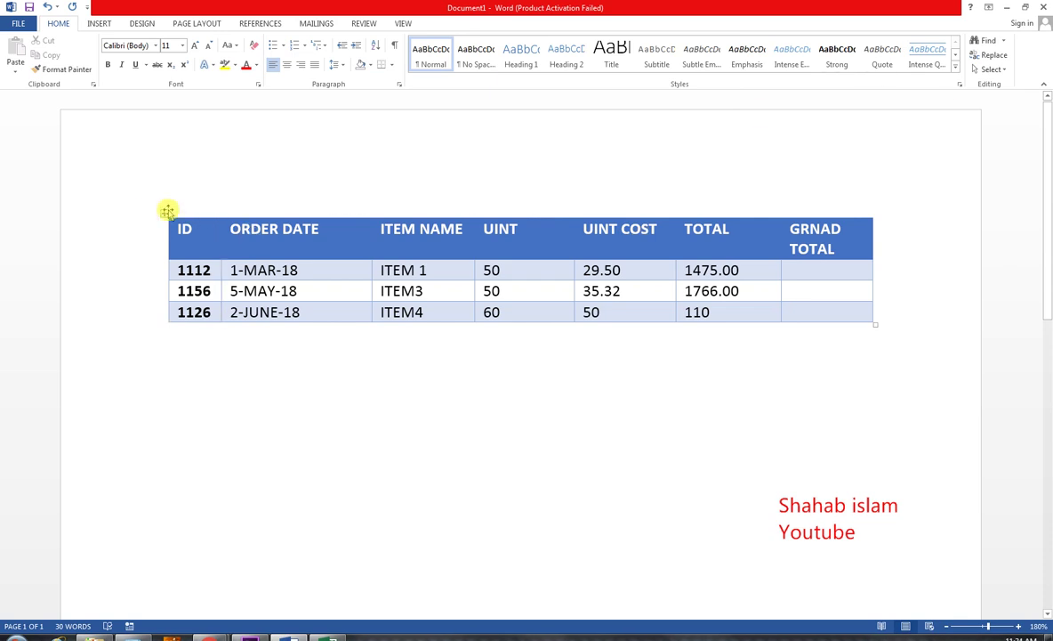
# Step: Look at the shading colours without applying one, then nudge the table slightly upward
pyautogui.click(167, 210)
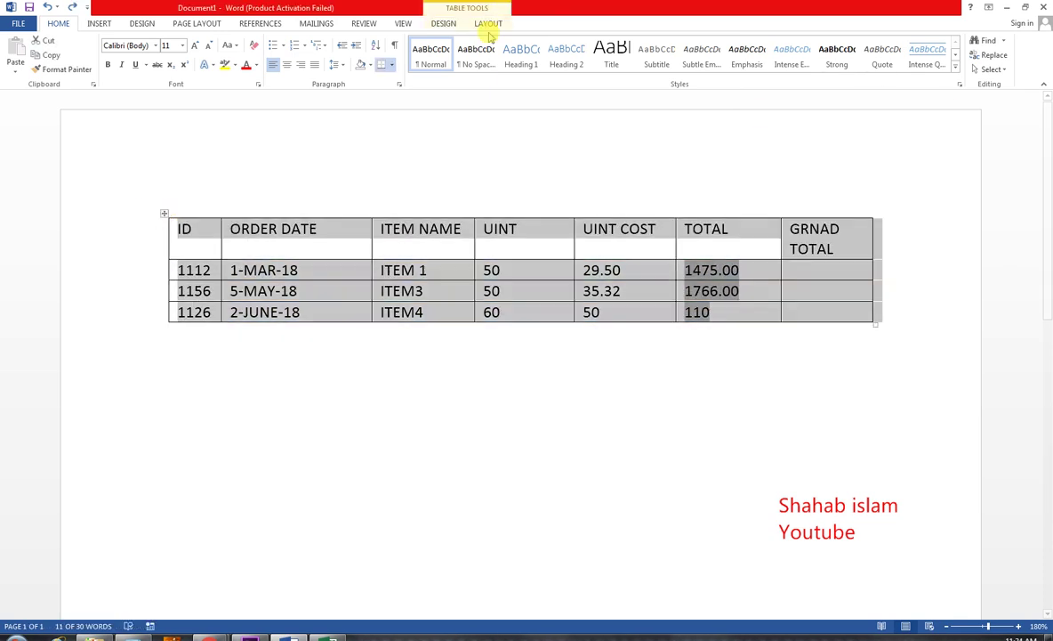
pyautogui.click(443, 23)
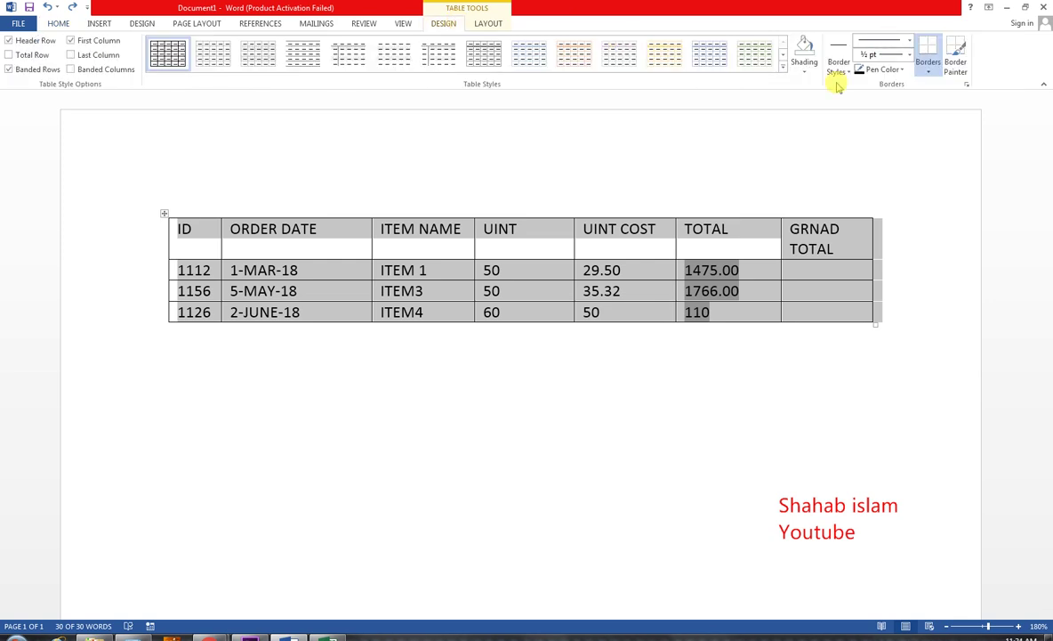
pyautogui.click(804, 75)
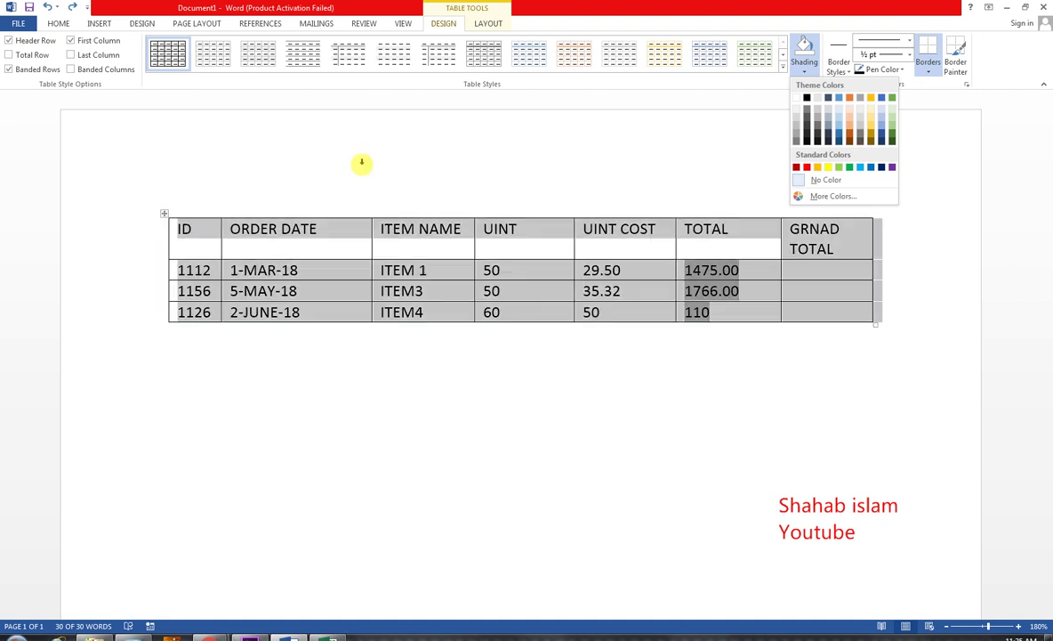
pyautogui.click(176, 204)
pyautogui.moveTo(164, 213); pyautogui.dragTo(167, 183)
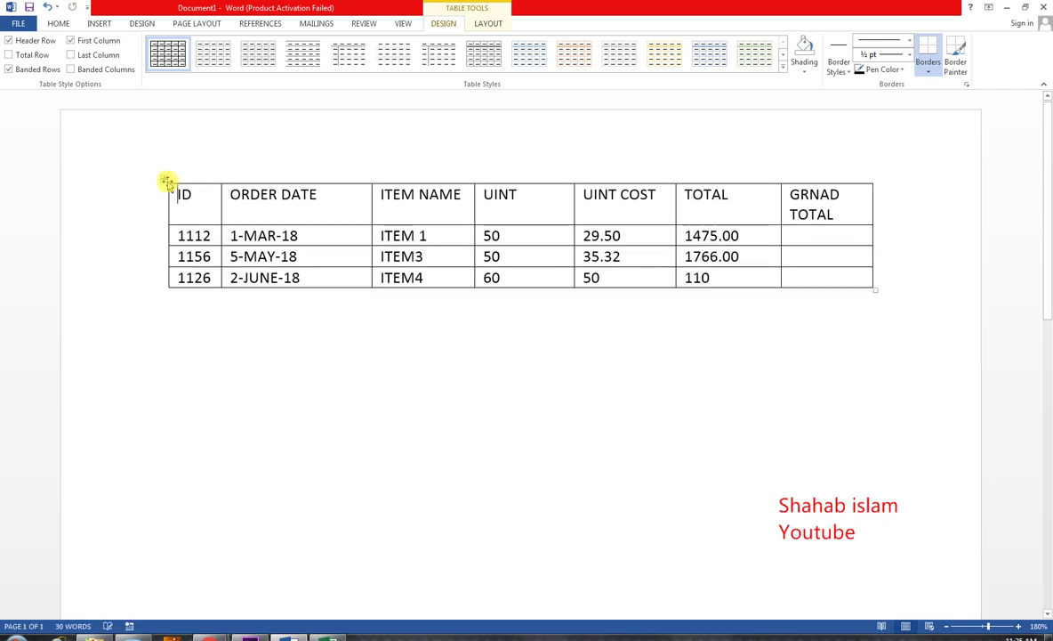
# Step: Move the order table down toward the page middle and preview its printed placement
pyautogui.hotkey('ctrl', 'p')
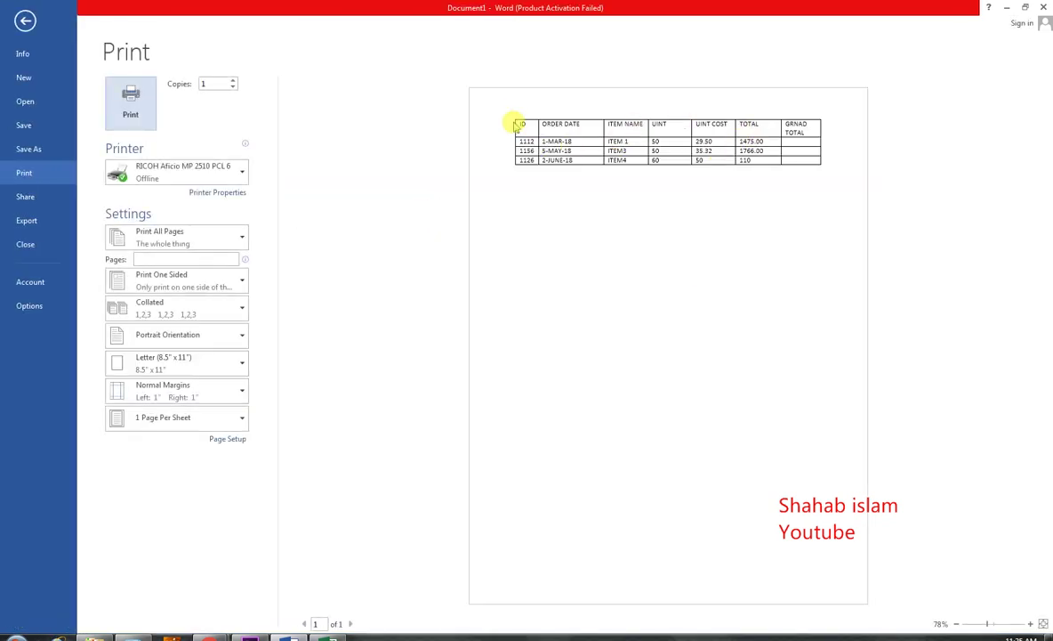
pyautogui.click(25, 19)
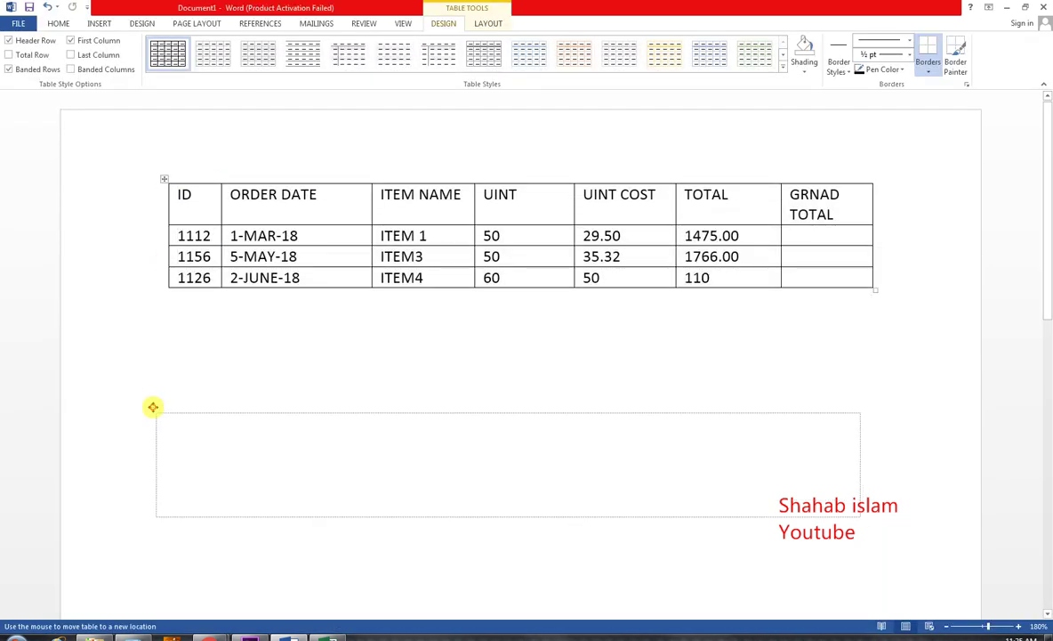
pyautogui.moveTo(166, 179); pyautogui.dragTo(156, 408)
pyautogui.hotkey('ctrl', 'p')
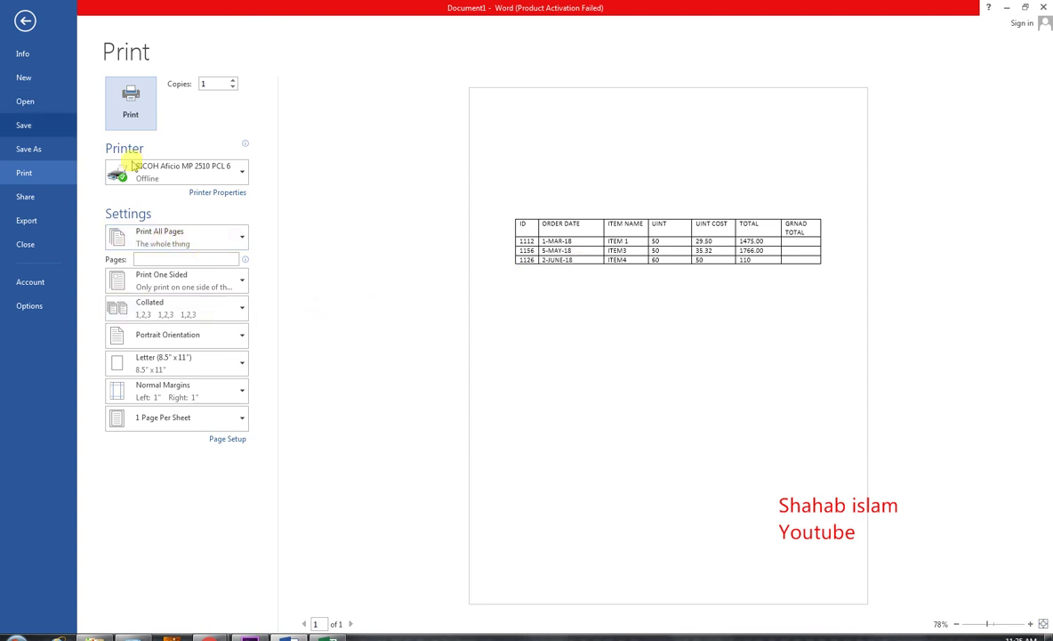
# Step: Keep the current printer, switch orientation to Landscape and back to Portrait, then exit preview
pyautogui.click(242, 169)
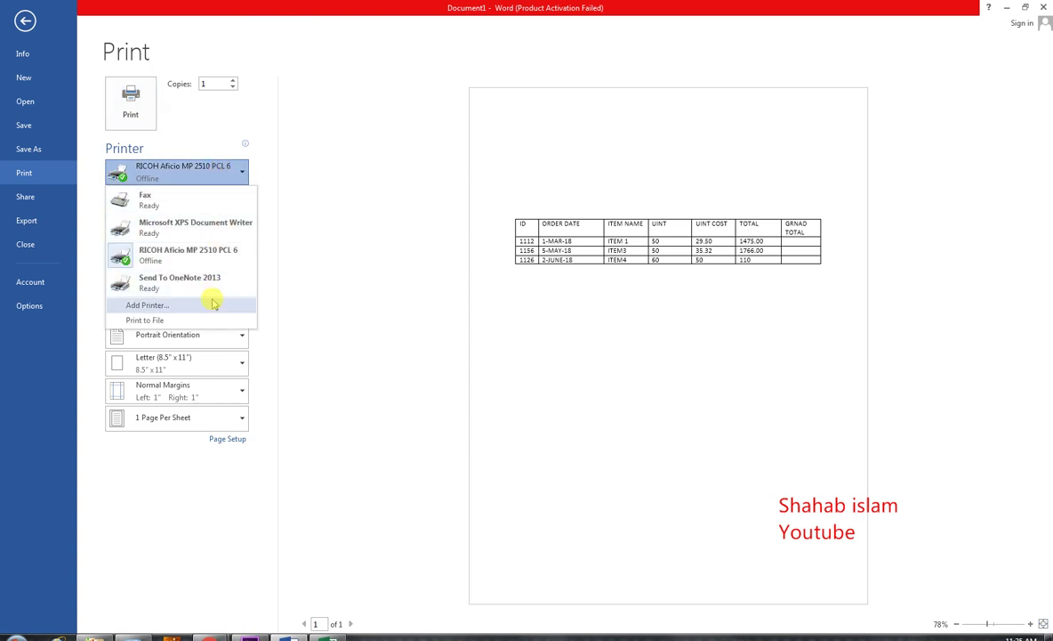
pyautogui.click(247, 257)
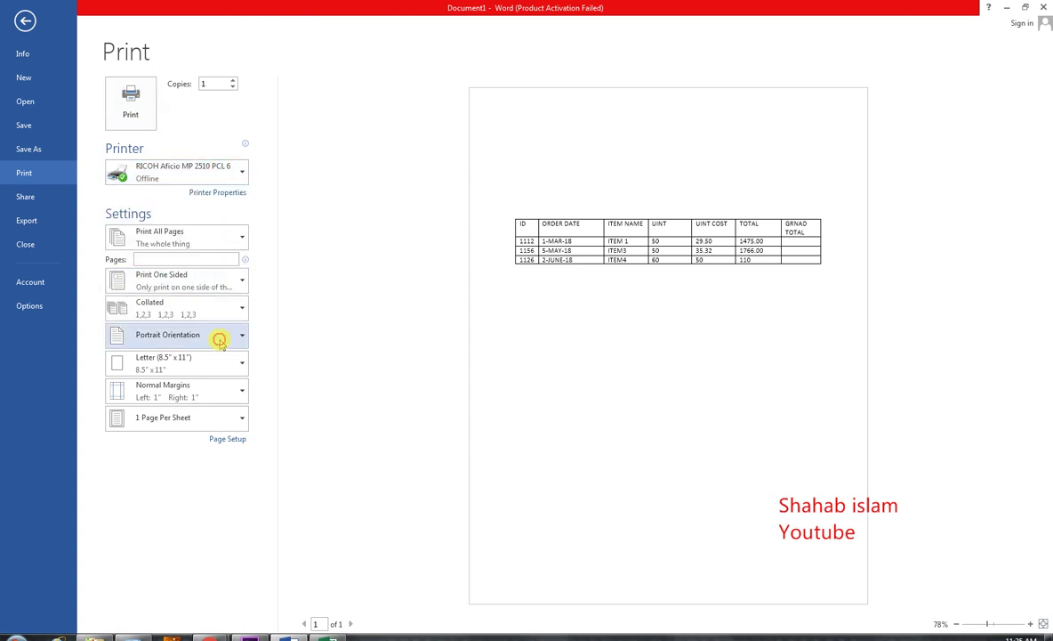
pyautogui.click(218, 340)
pyautogui.click(211, 387)
pyautogui.click(218, 337)
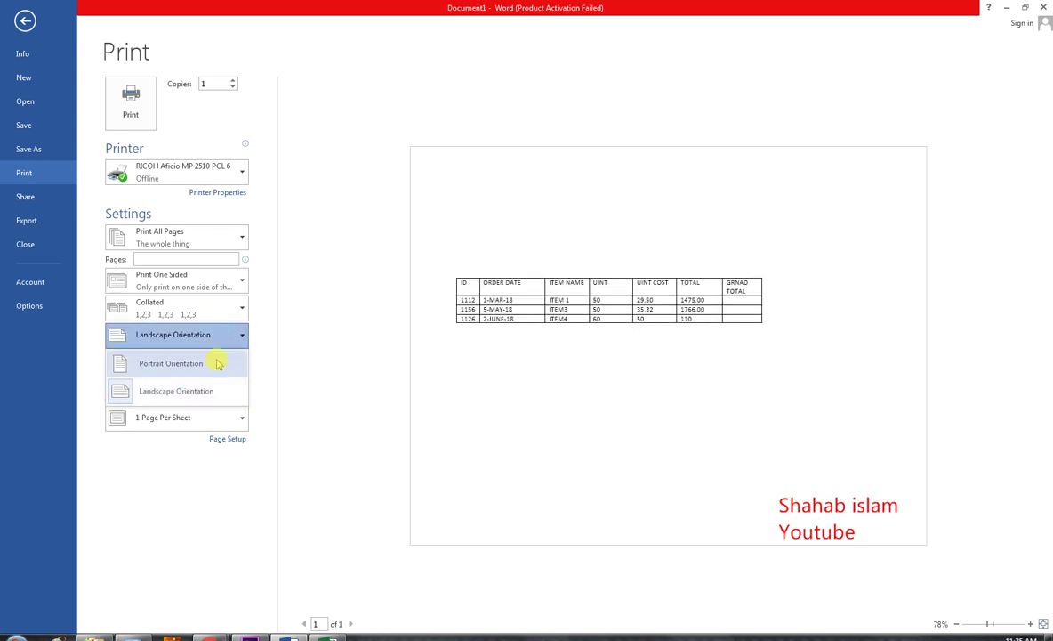
pyautogui.click(216, 365)
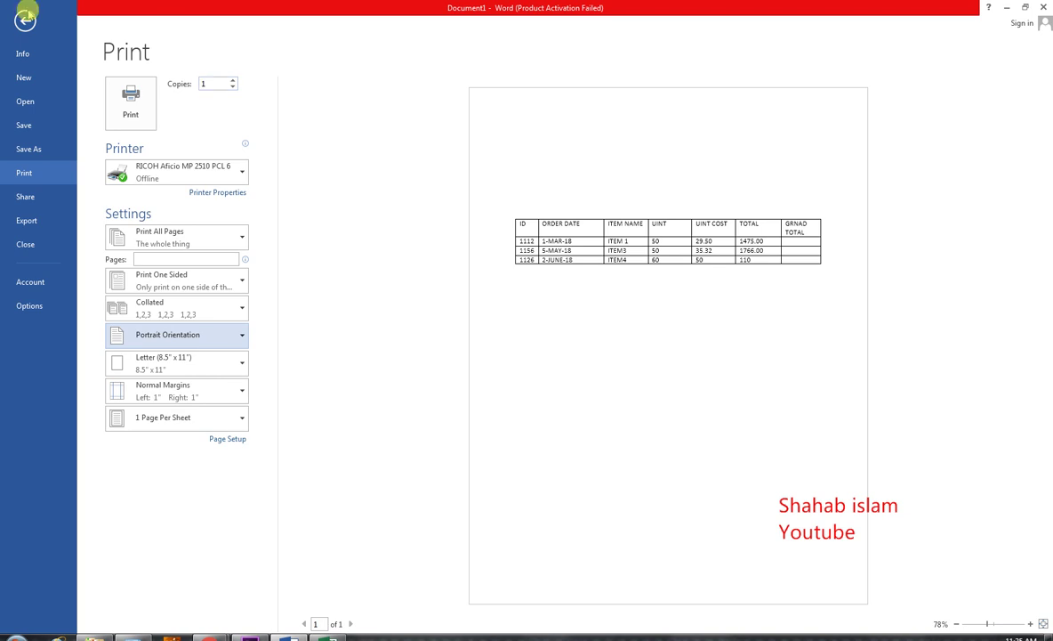
pyautogui.click(25, 19)
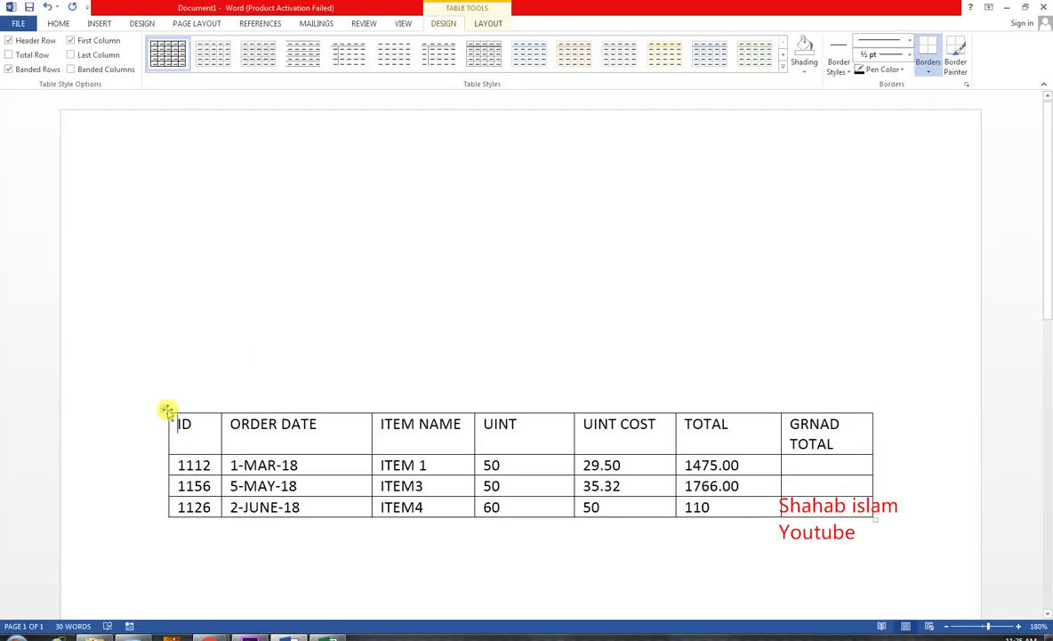
# Step: Apply No Border to the whole order table and preview the borderless result
pyautogui.click(165, 410)
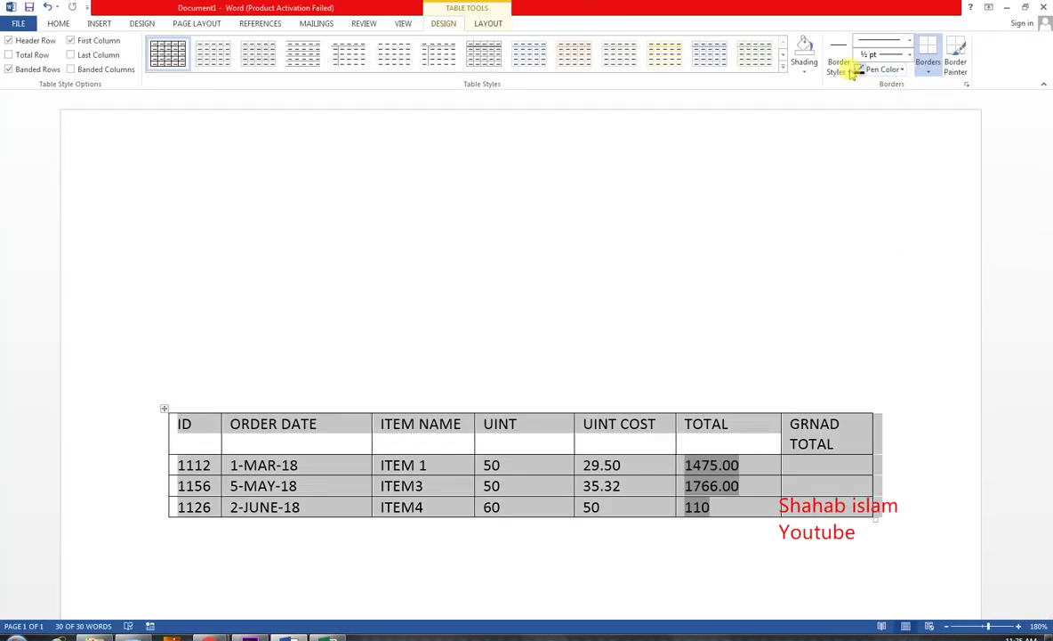
pyautogui.click(952, 64)
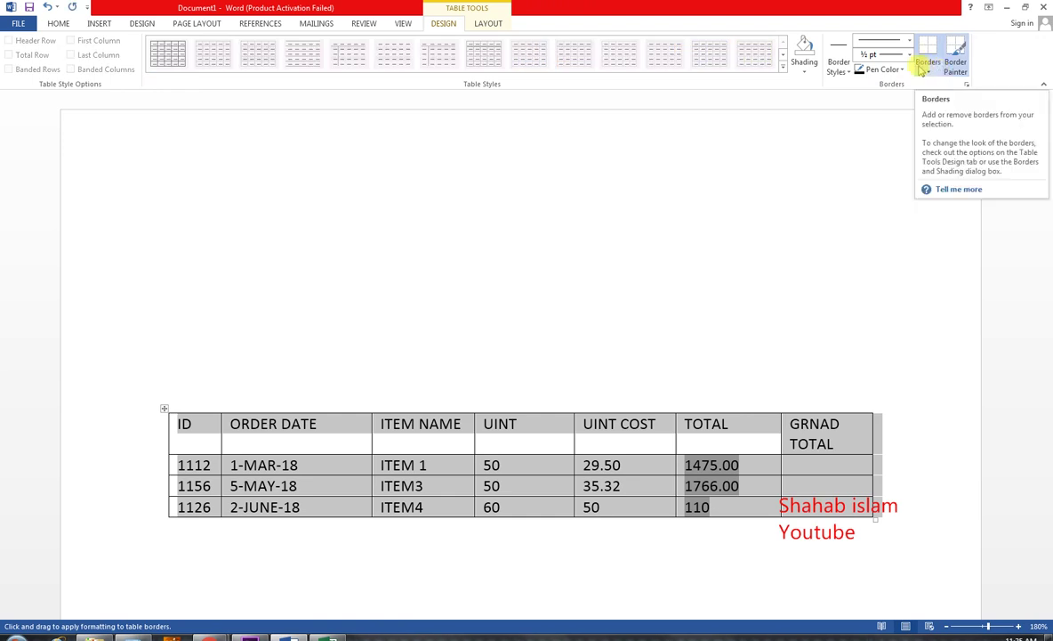
pyautogui.click(930, 69)
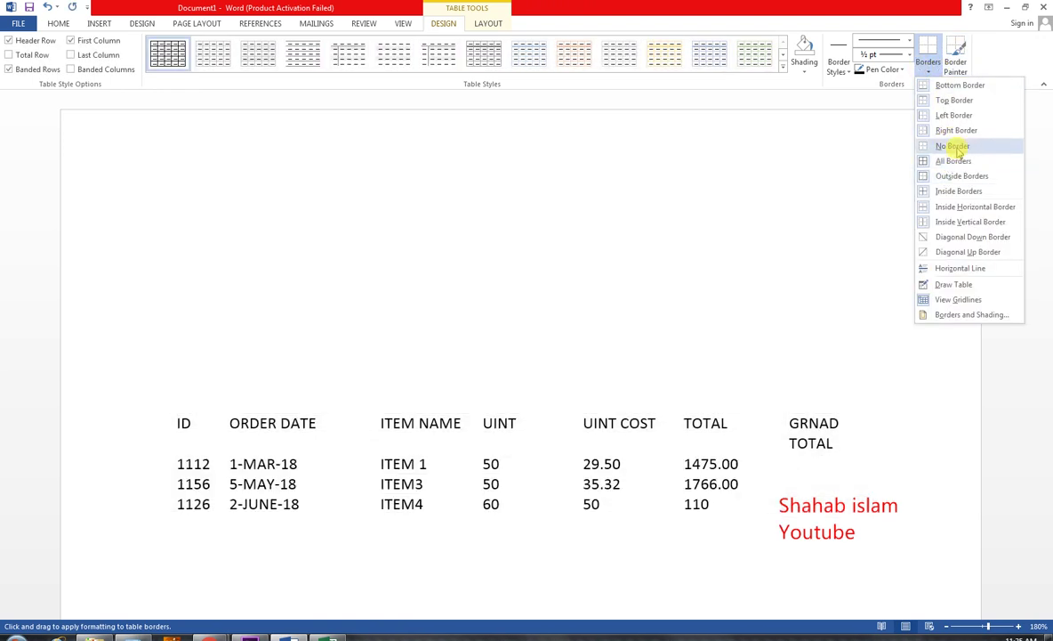
pyautogui.click(952, 145)
pyautogui.click(630, 236)
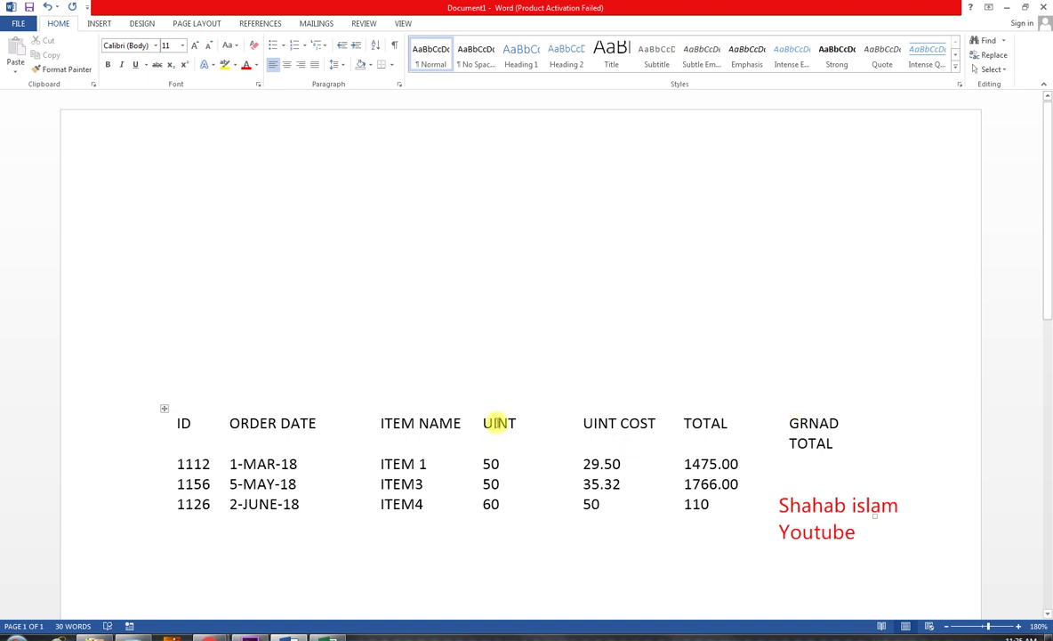
pyautogui.hotkey('ctrl', 'p')
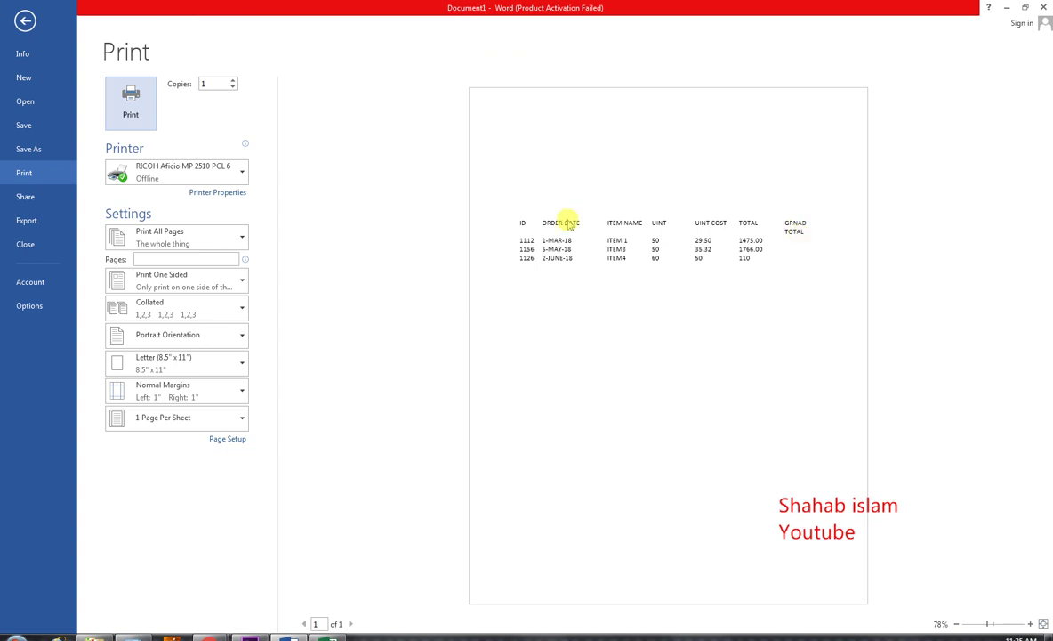
pyautogui.press('Escape')
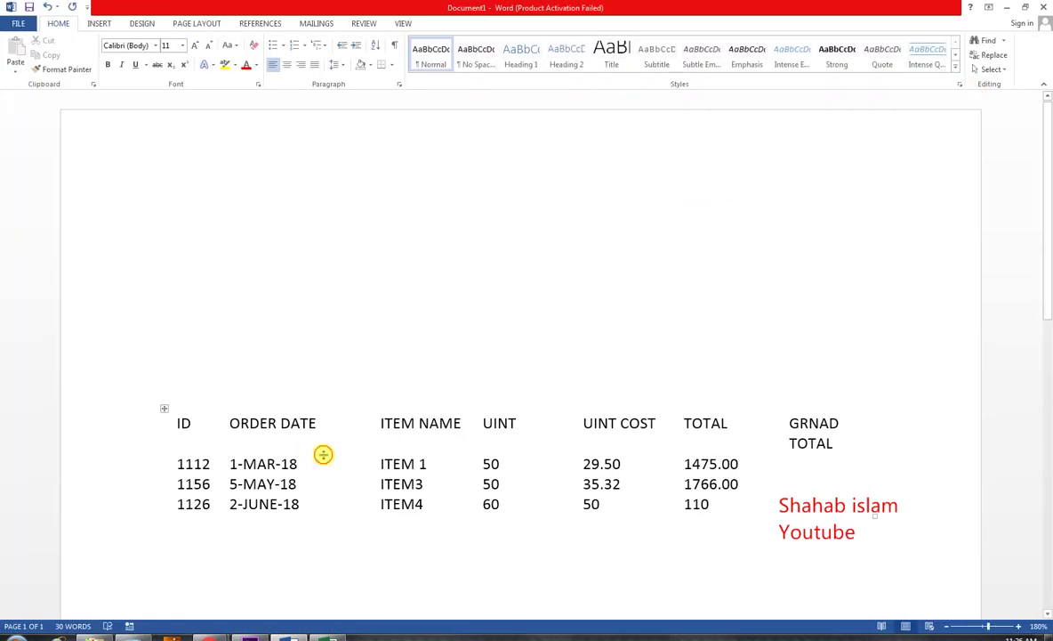
# Step: Reapply All Borders to the seven-column order table and browse the full Table Styles gallery
pyautogui.click(163, 408)
pyautogui.click(442, 23)
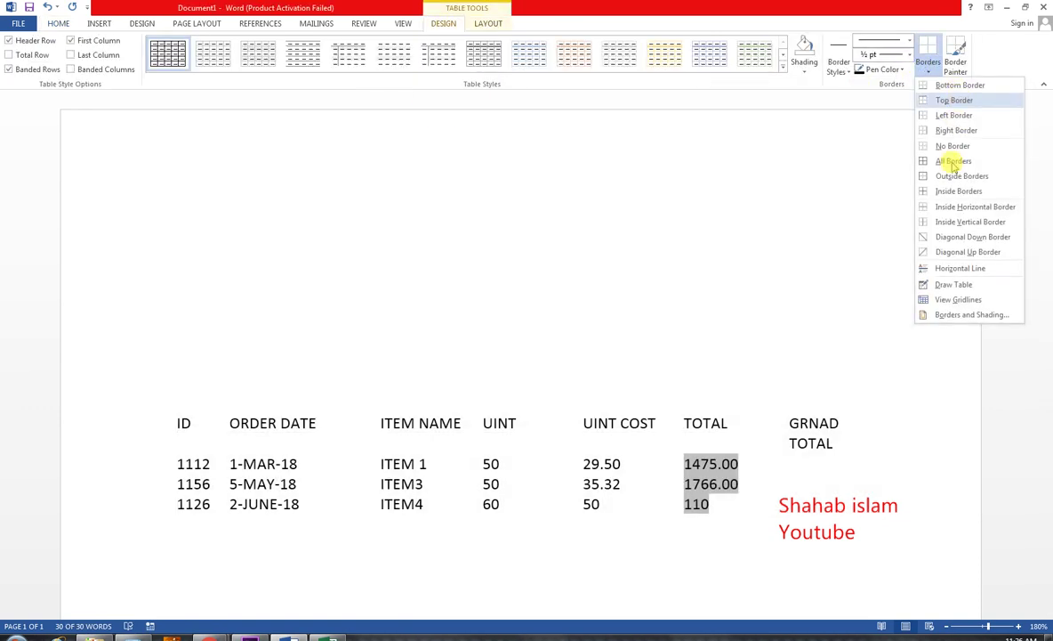
pyautogui.click(951, 161)
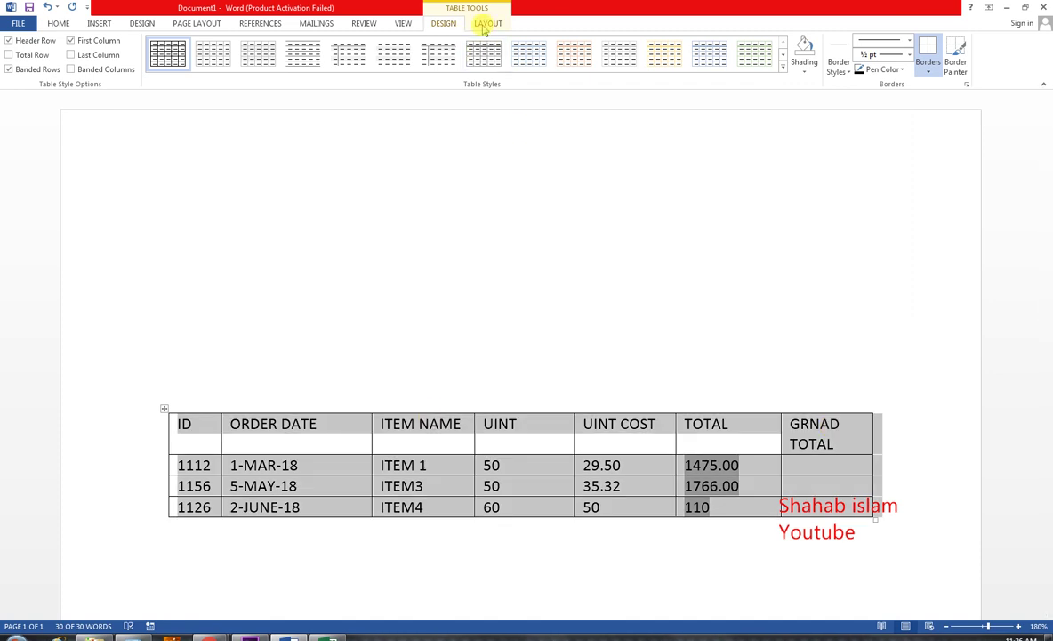
pyautogui.click(782, 68)
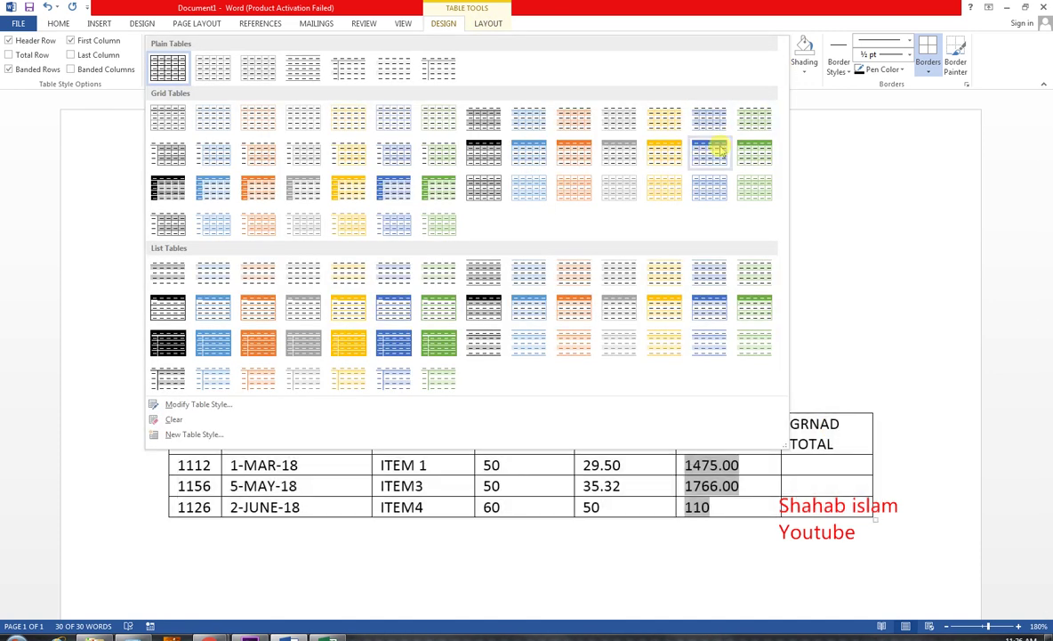
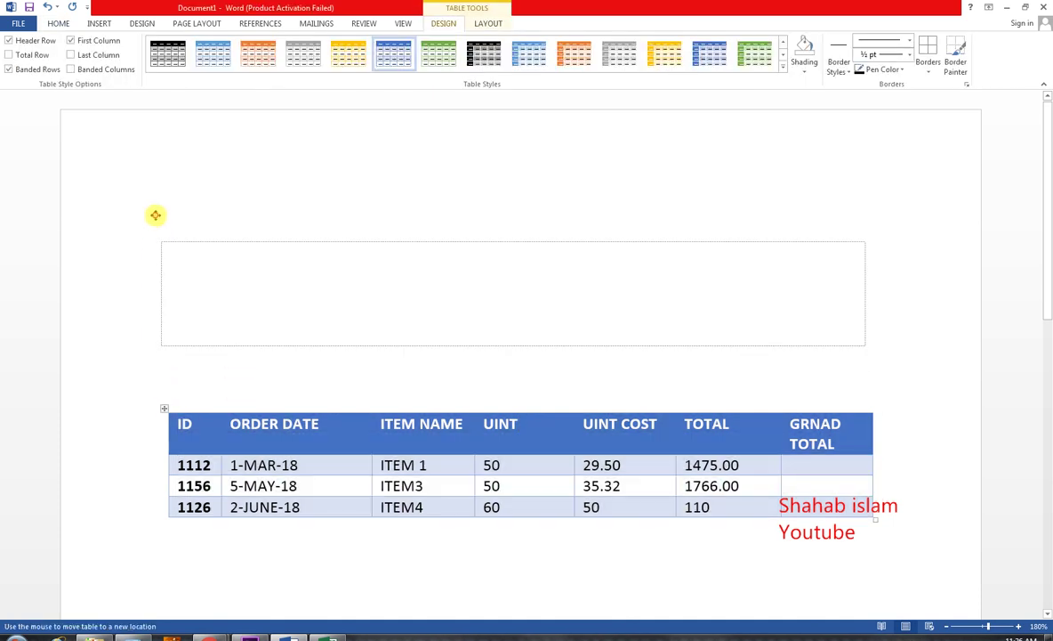
# Step: Move the order table higher up the page and centre all its cell text
pyautogui.moveTo(153, 279); pyautogui.dragTo(155, 190)
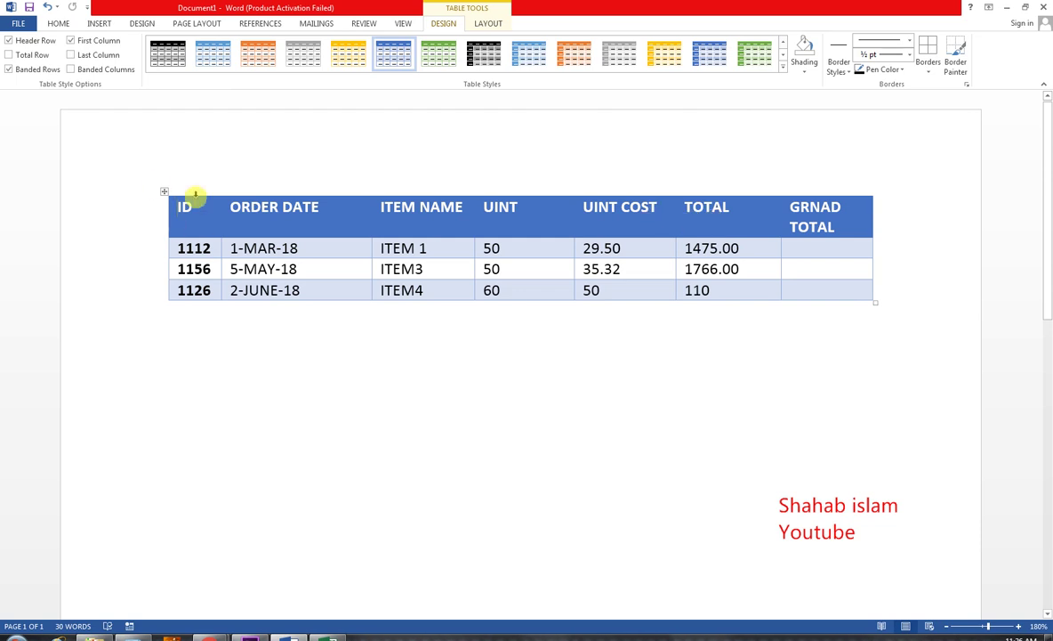
pyautogui.click(163, 191)
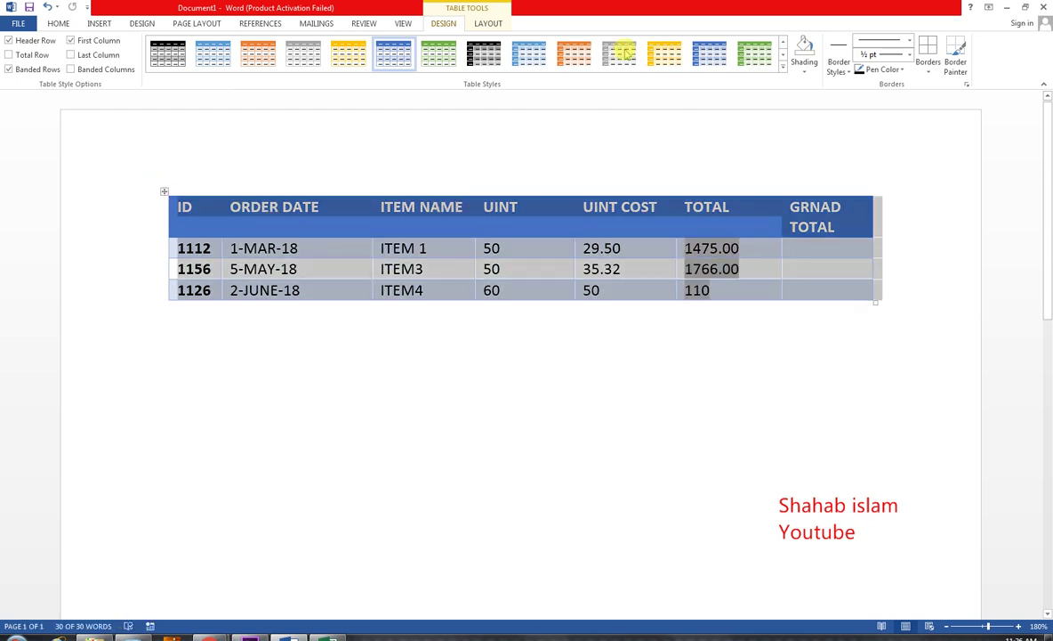
pyautogui.click(489, 24)
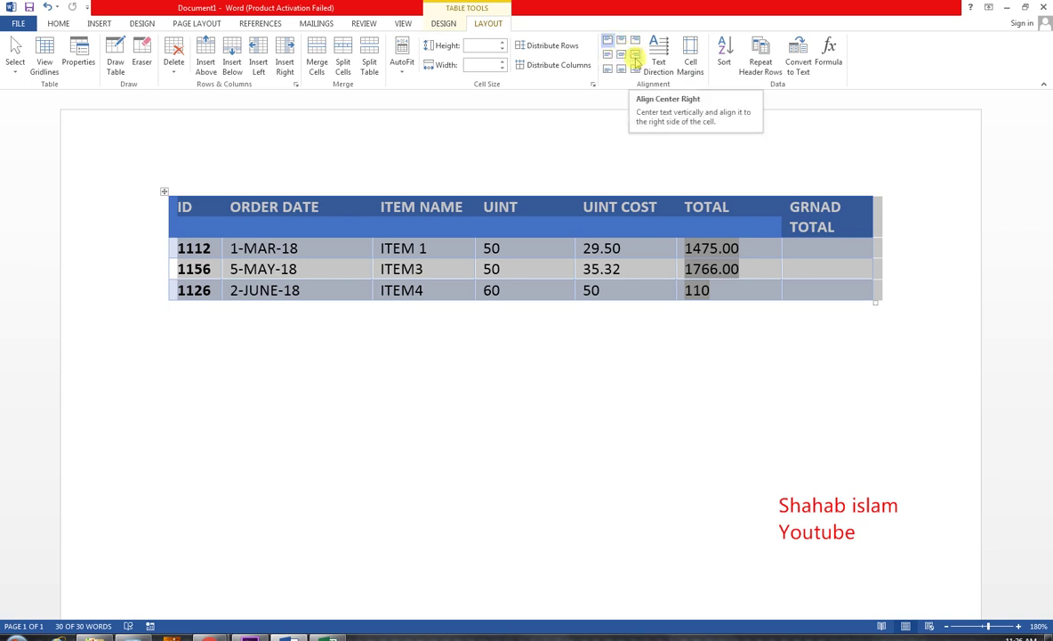
pyautogui.click(621, 54)
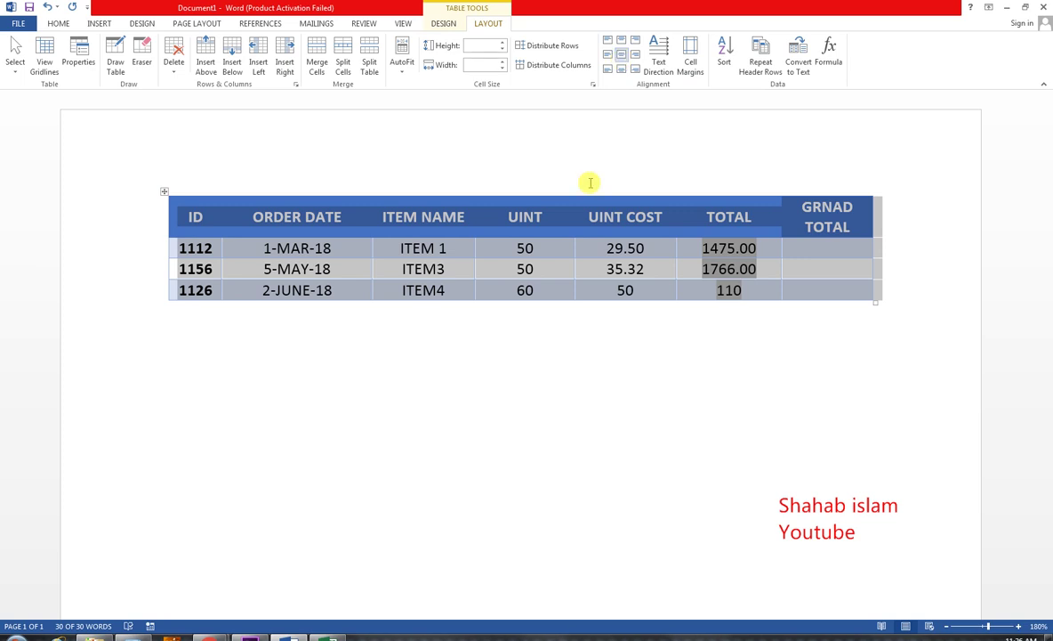
# Step: Resize the order table, enlarging it and then narrowing it again
pyautogui.click(472, 312)
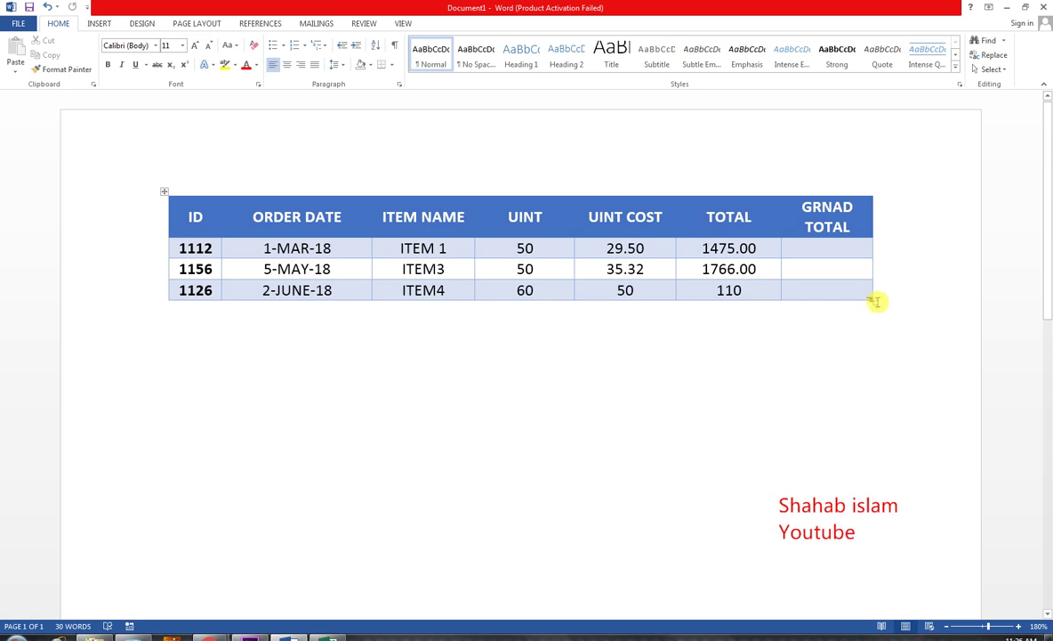
pyautogui.moveTo(874, 306); pyautogui.dragTo(971, 390)
pyautogui.moveTo(891, 357)
pyautogui.mouseDown()
pyautogui.moveTo(654, 219)
pyautogui.moveTo(454, 195)
pyautogui.mouseUp()
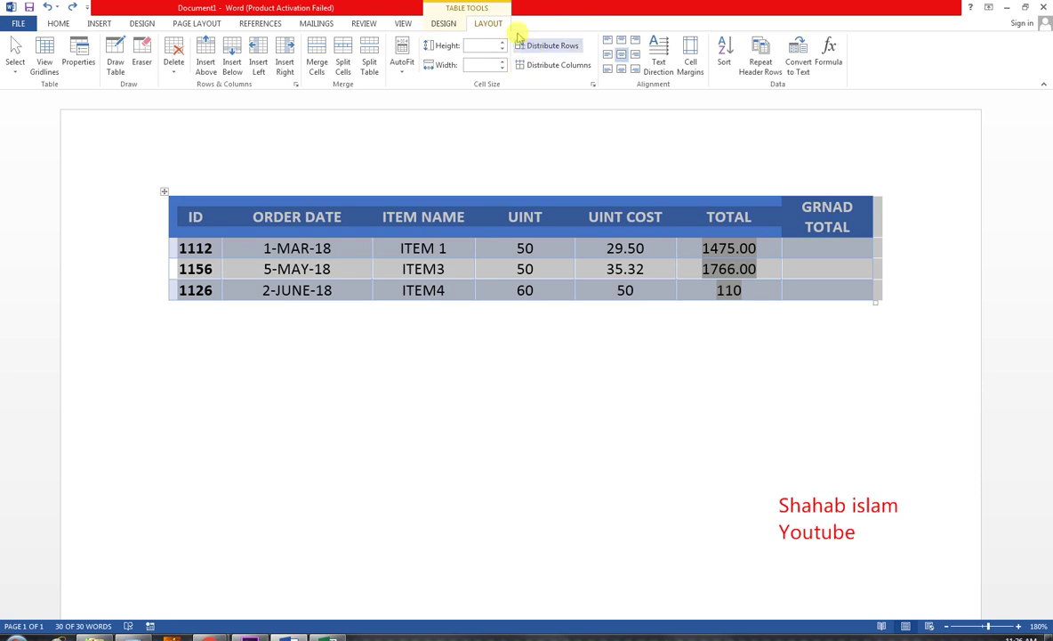
# Step: AutoFit the order table's columns to their contents, then place the caret below the table
pyautogui.click(409, 69)
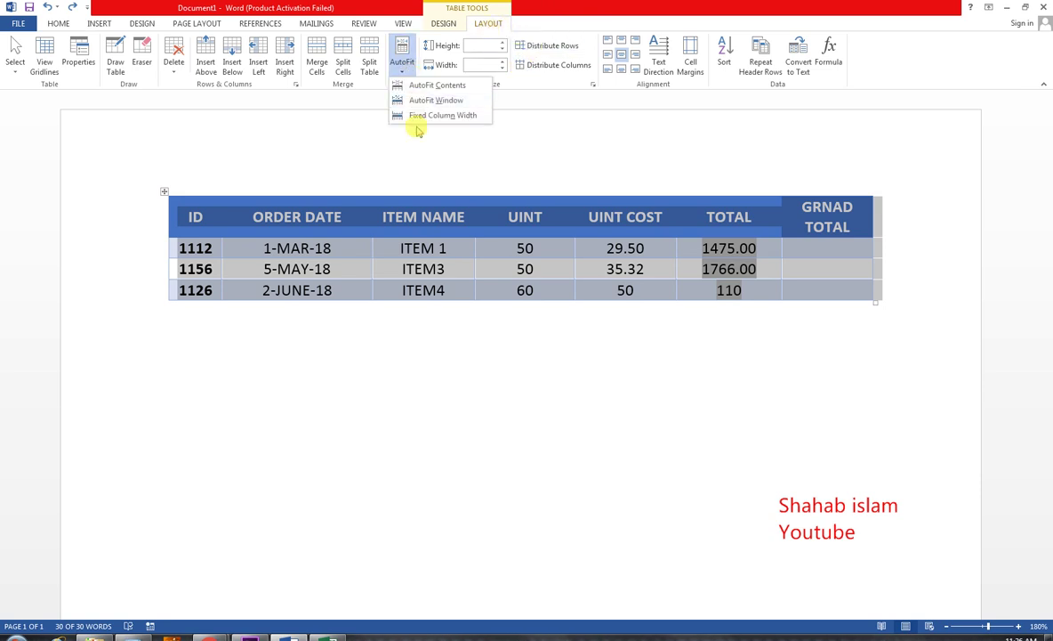
pyautogui.click(435, 84)
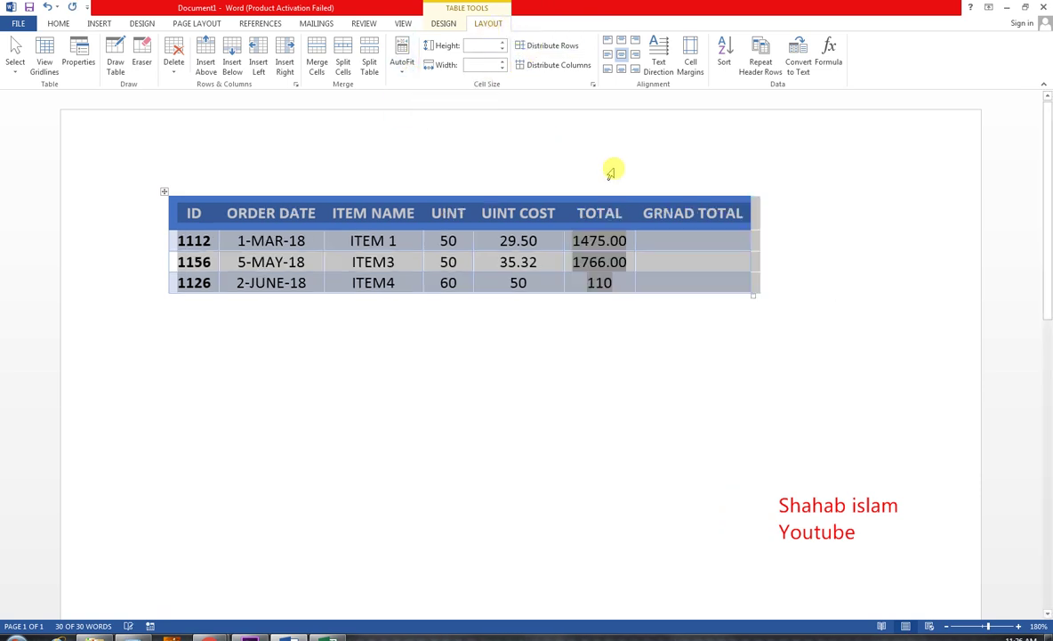
pyautogui.click(612, 221)
pyautogui.click(373, 256)
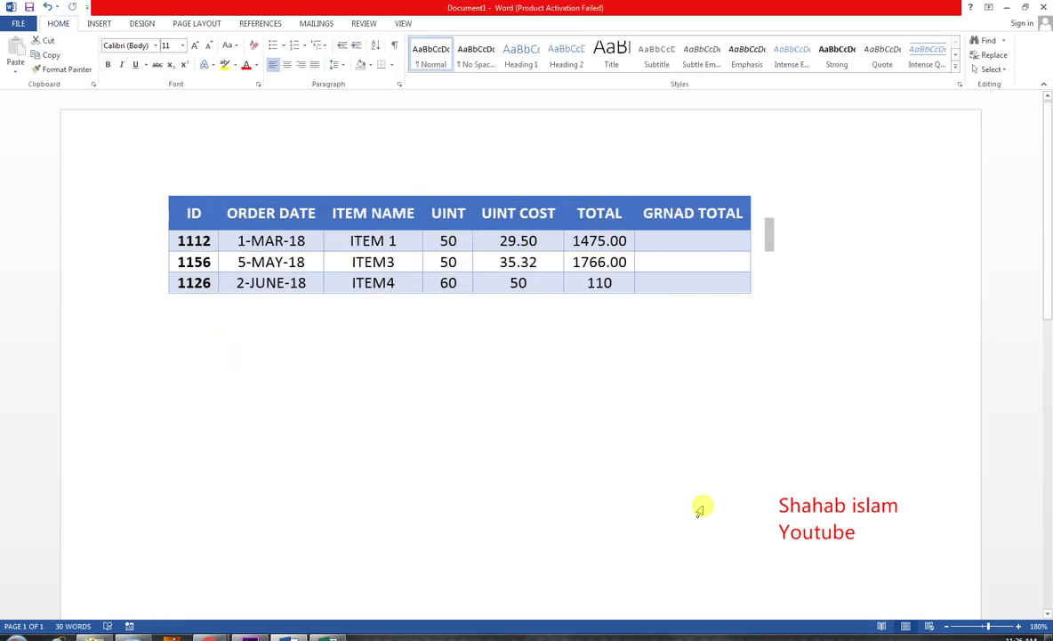
pyautogui.click(766, 261)
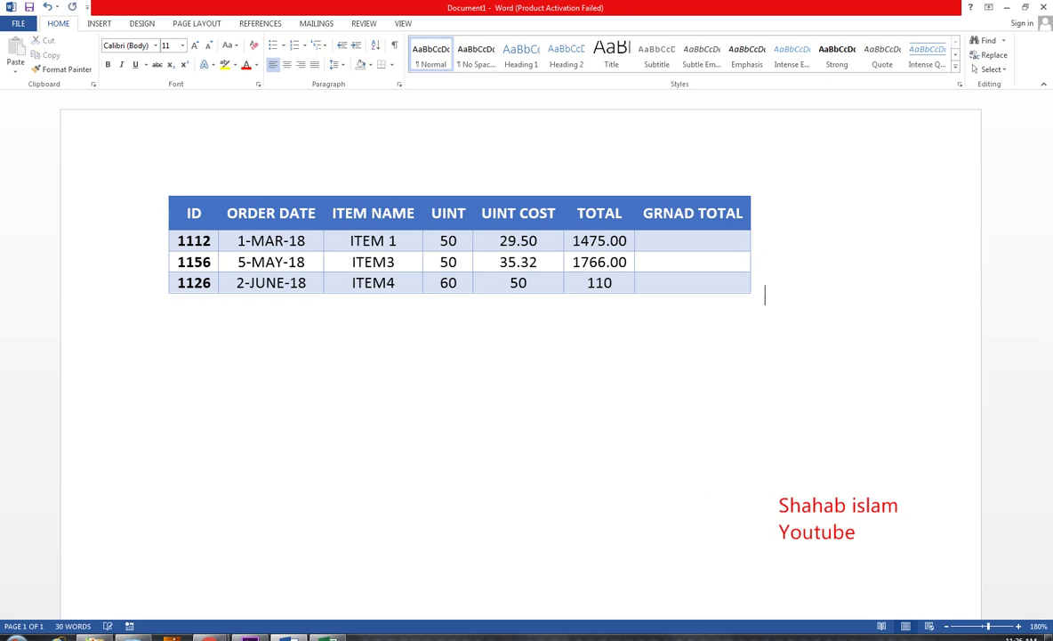
pyautogui.click(703, 365)
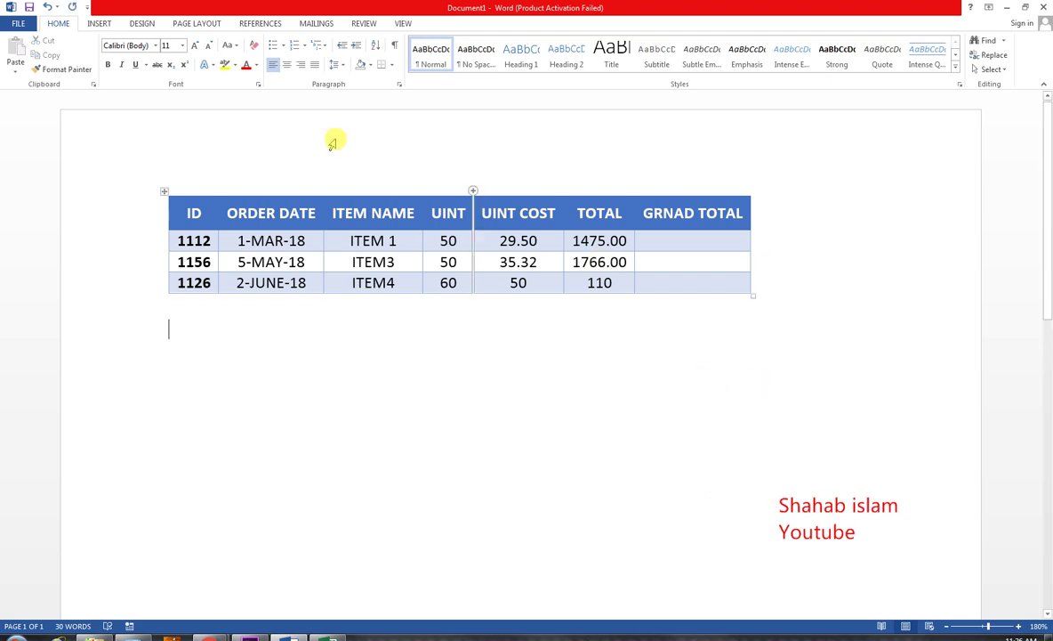
pyautogui.click(113, 24)
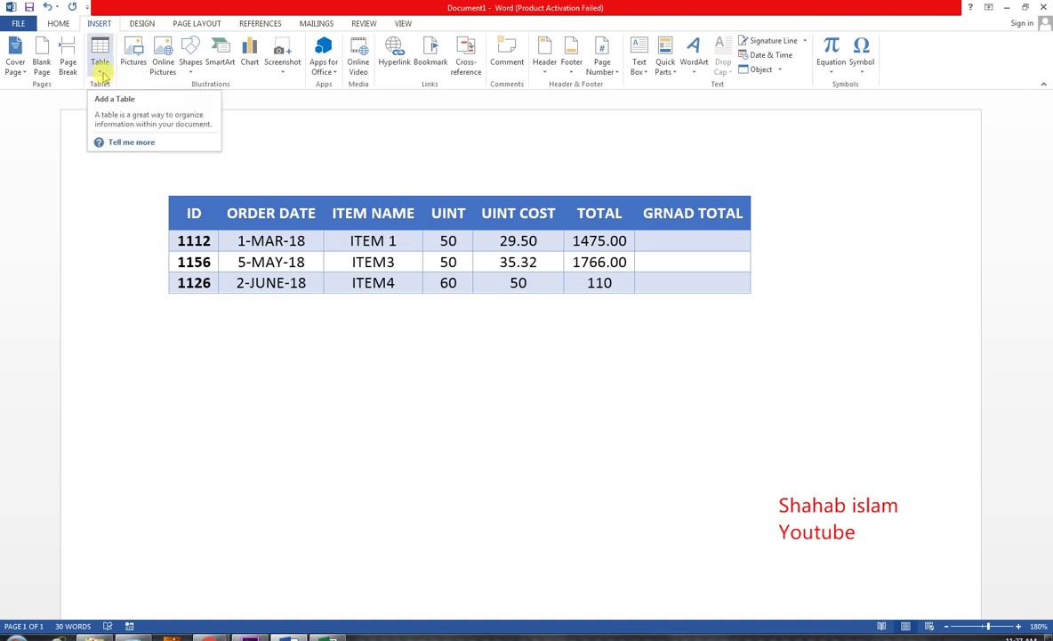
# Step: Insert a three-column, five-row table below the order table
pyautogui.click(101, 71)
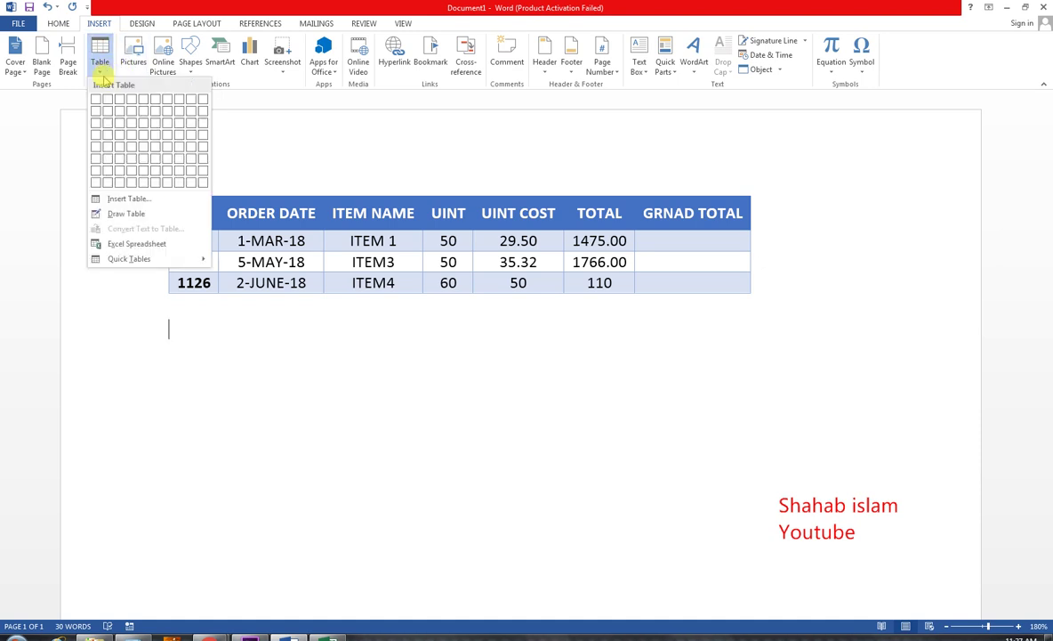
pyautogui.click(119, 145)
pyautogui.click(222, 349)
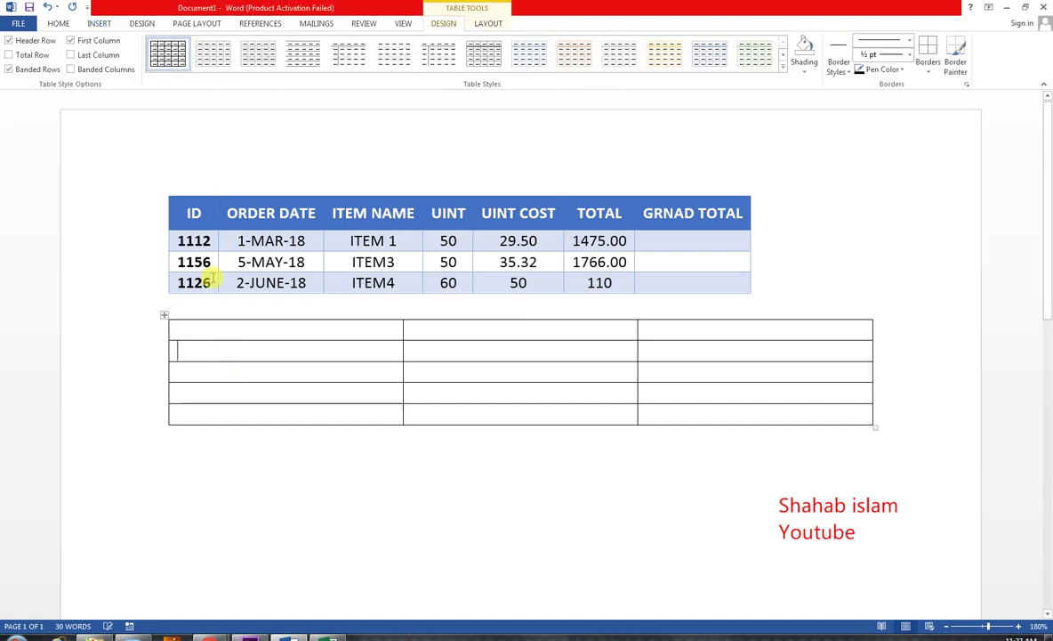
# Step: Nest a 7x6 grid in the first cell and type the CALENDAR heading above it
pyautogui.click(98, 24)
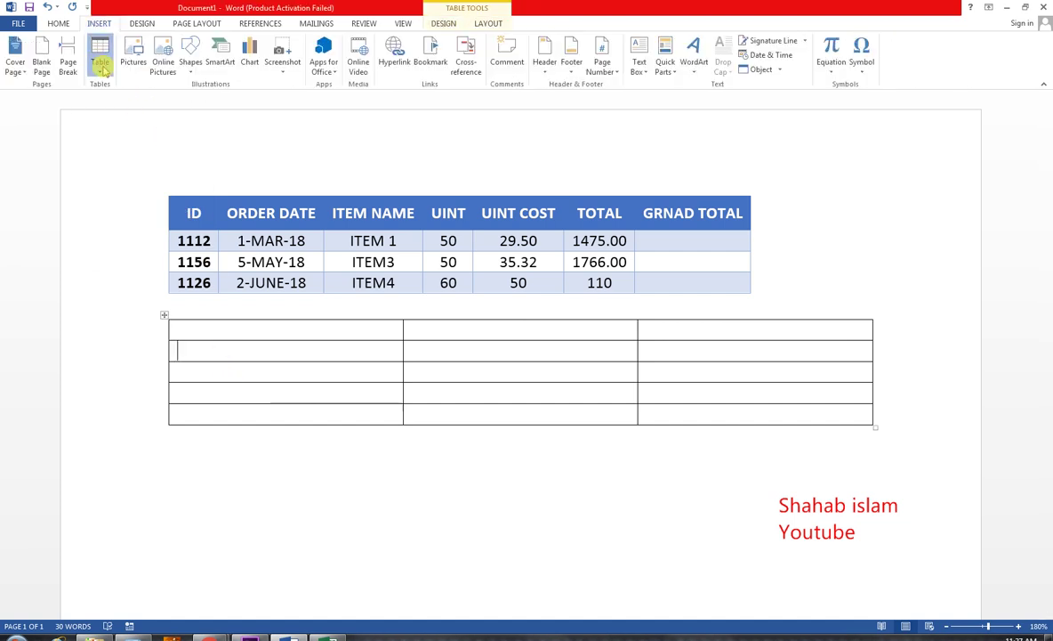
pyautogui.click(102, 69)
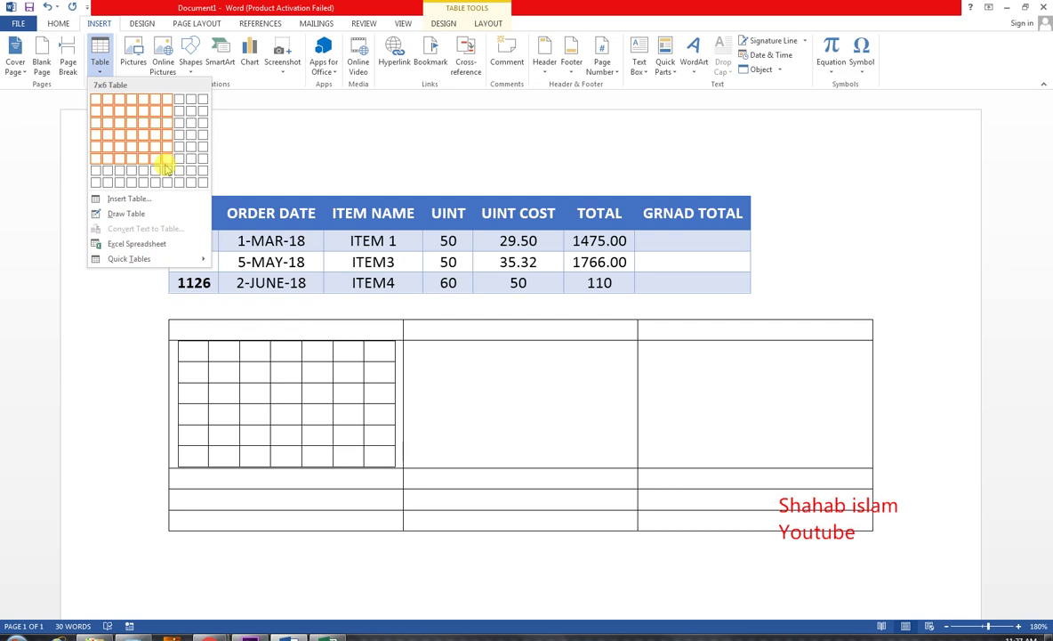
pyautogui.click(164, 164)
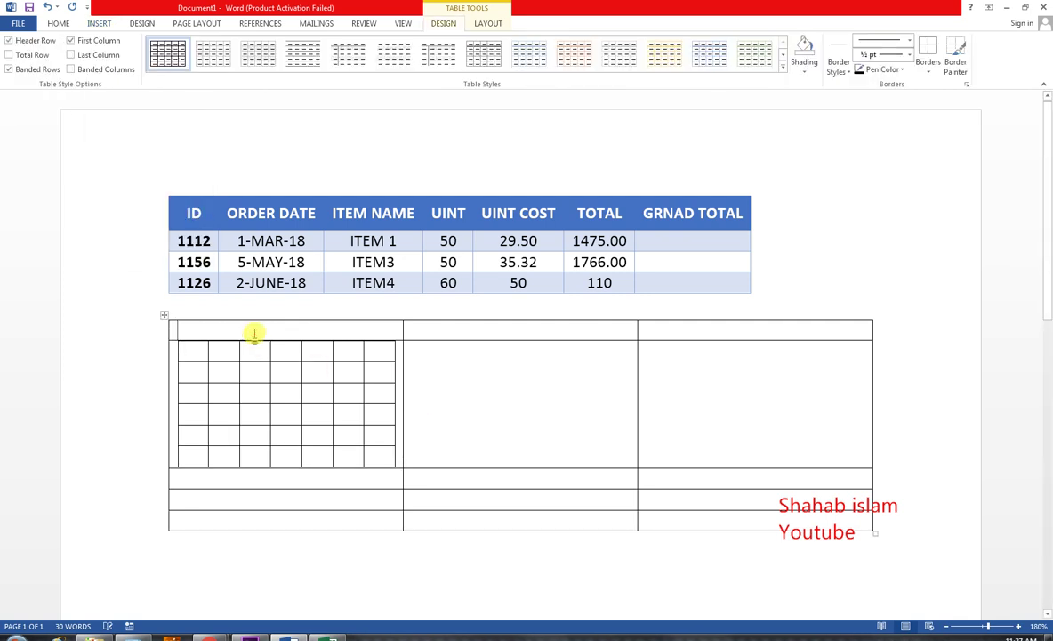
pyautogui.click(255, 334)
pyautogui.write('CALENDAR FOR THE MONTH')
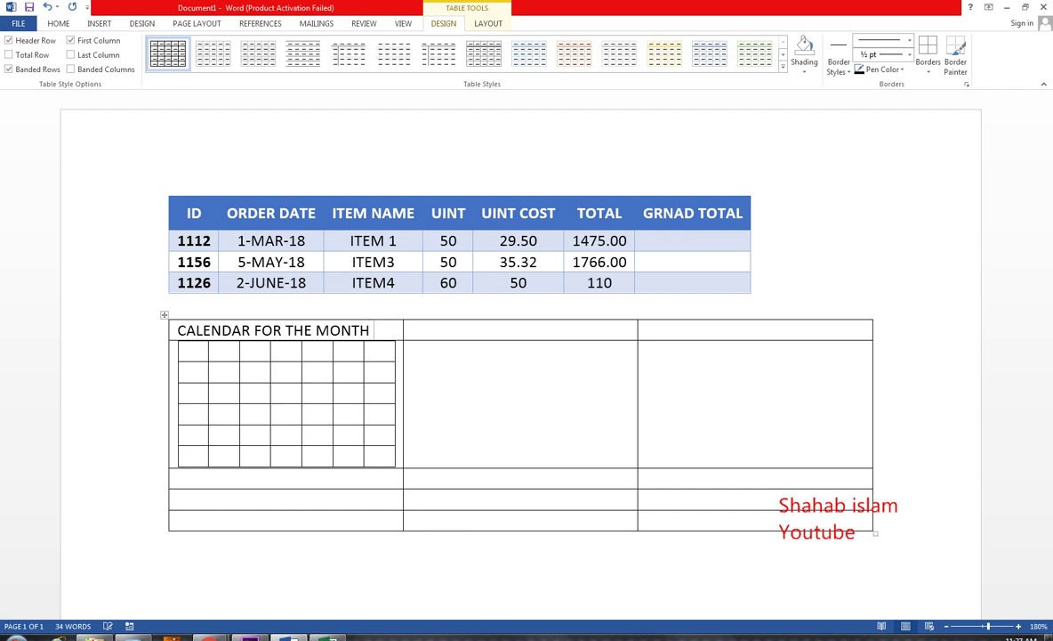
# Step: Add a JAN line, merge the grid's first row, and move the heading into it
pyautogui.press('Return')
pyautogui.write('JAN')
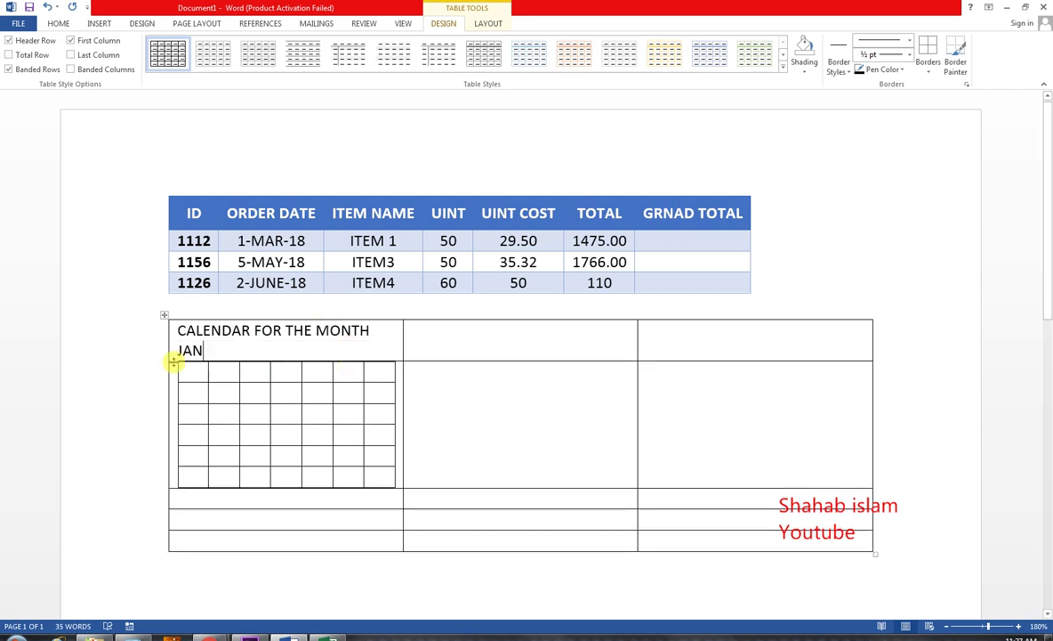
pyautogui.moveTo(178, 330); pyautogui.dragTo(344, 337)
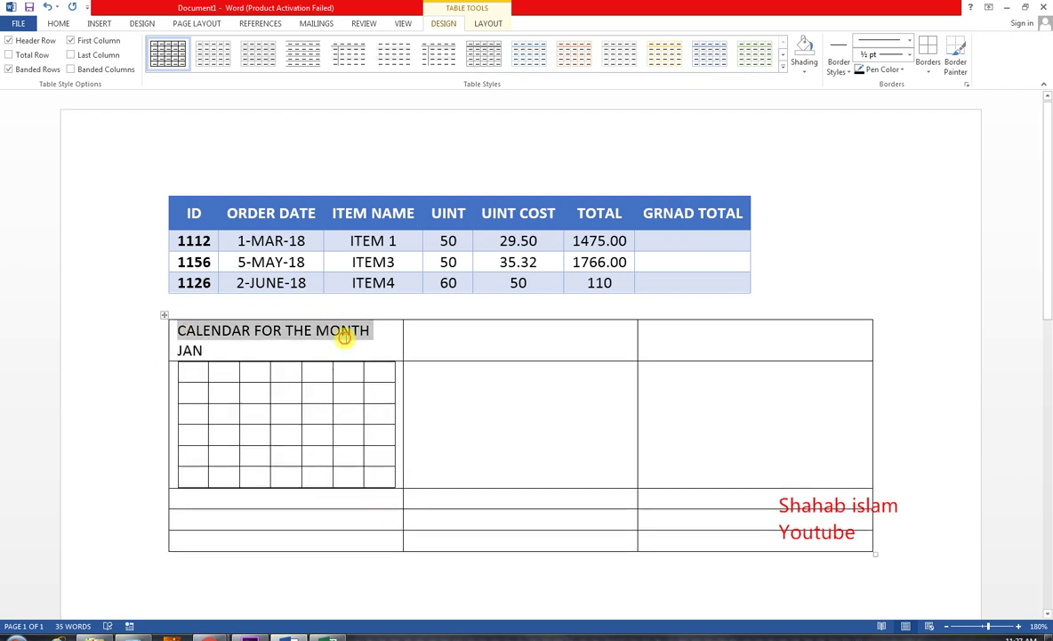
pyautogui.moveTo(197, 370); pyautogui.dragTo(371, 368)
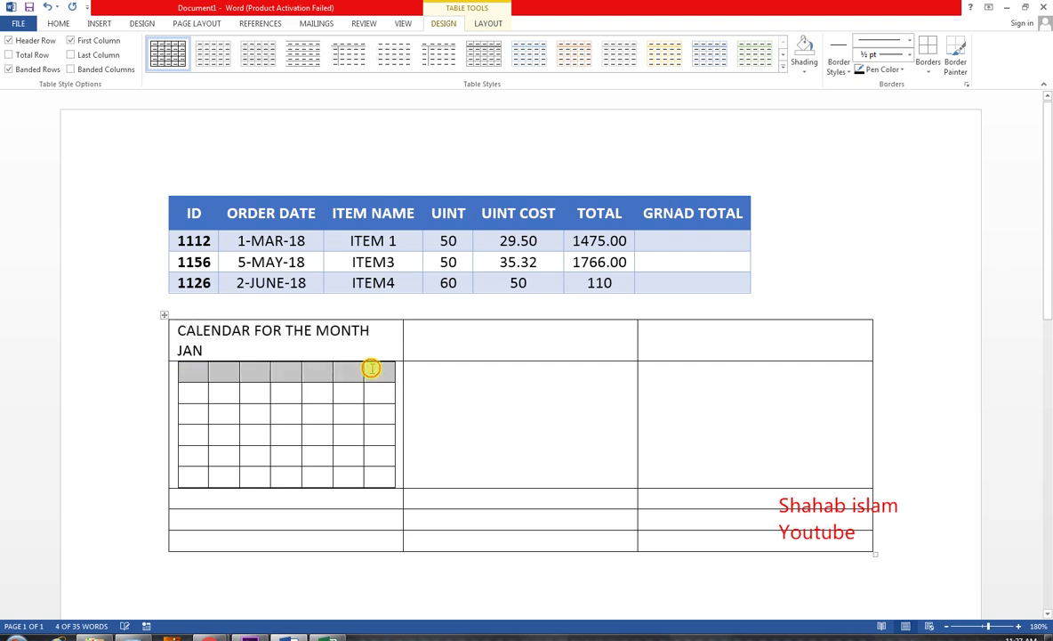
pyautogui.click(487, 23)
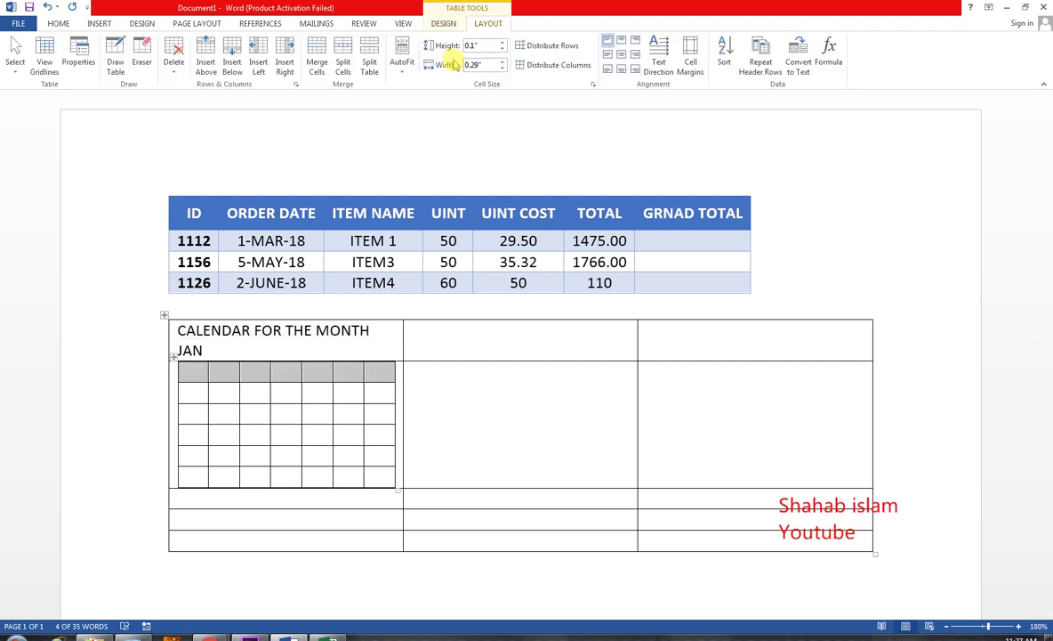
pyautogui.click(316, 66)
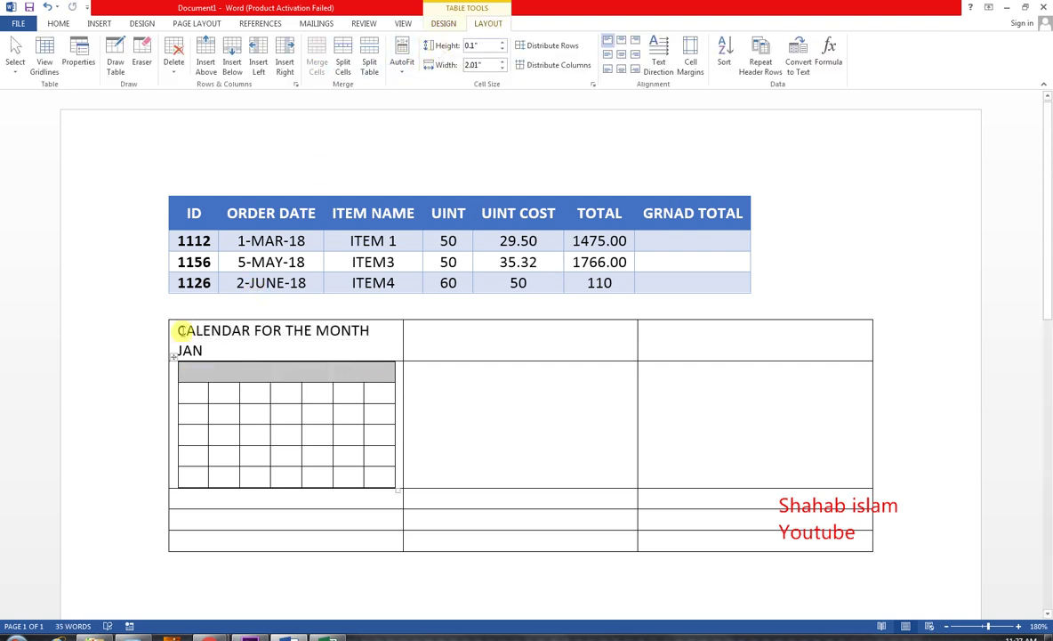
pyautogui.tripleClick(213, 352)
pyautogui.hotkey('ctrl', 'c')
pyautogui.press('Delete')
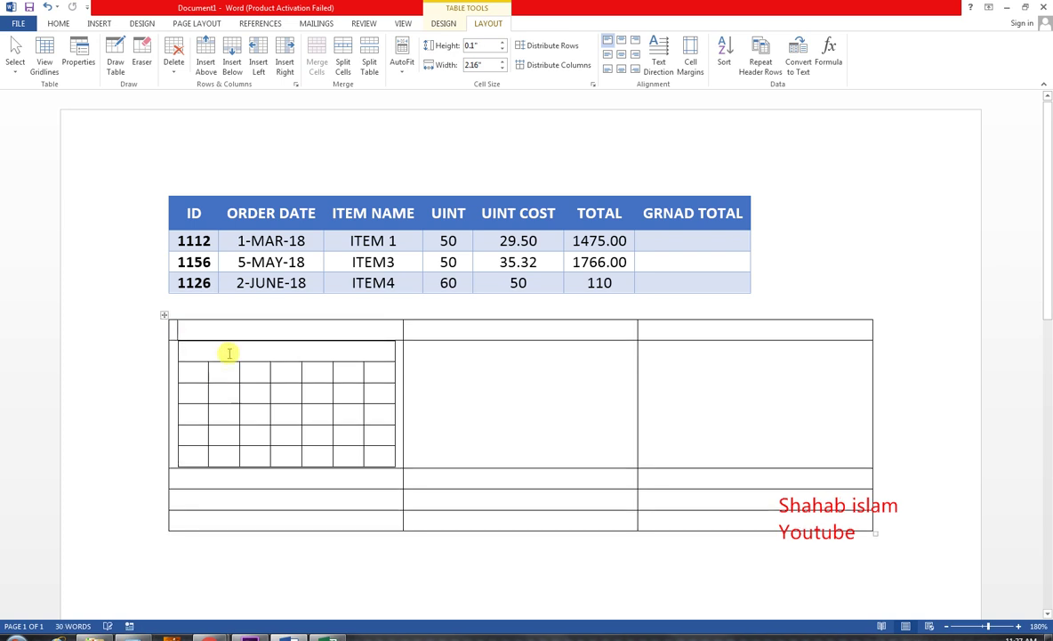
pyautogui.hotkey('ctrl', 'v')
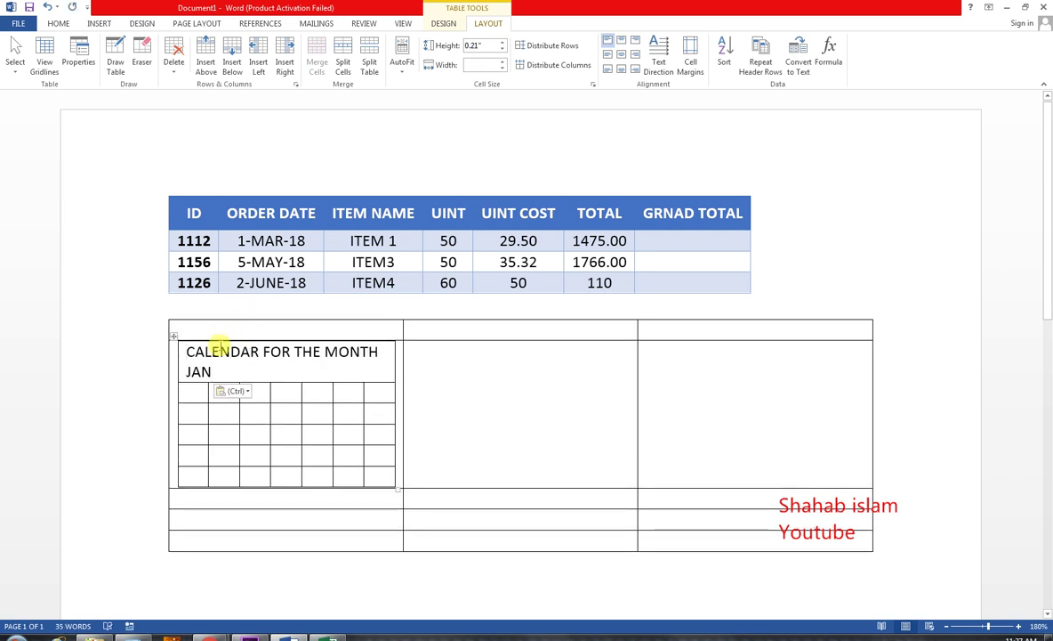
# Step: Shrink the calendar heading twice to size 9, then centre and bold it
pyautogui.hotkey('ctrl', 'a')
pyautogui.moveTo(182, 351); pyautogui.dragTo(228, 364)
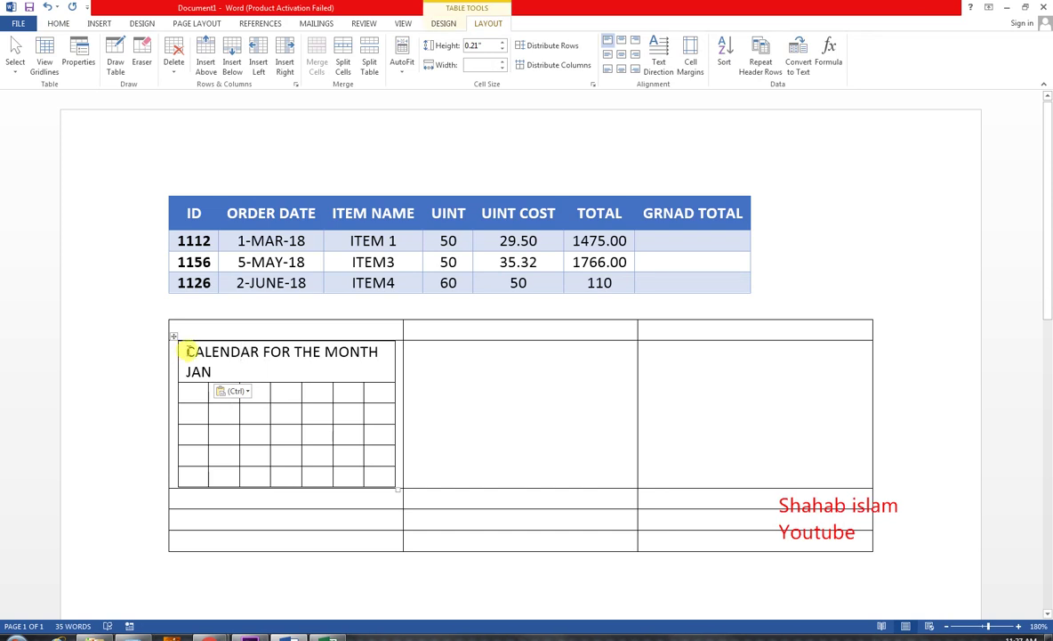
pyautogui.click(59, 23)
pyautogui.click(209, 45)
pyautogui.click(209, 46)
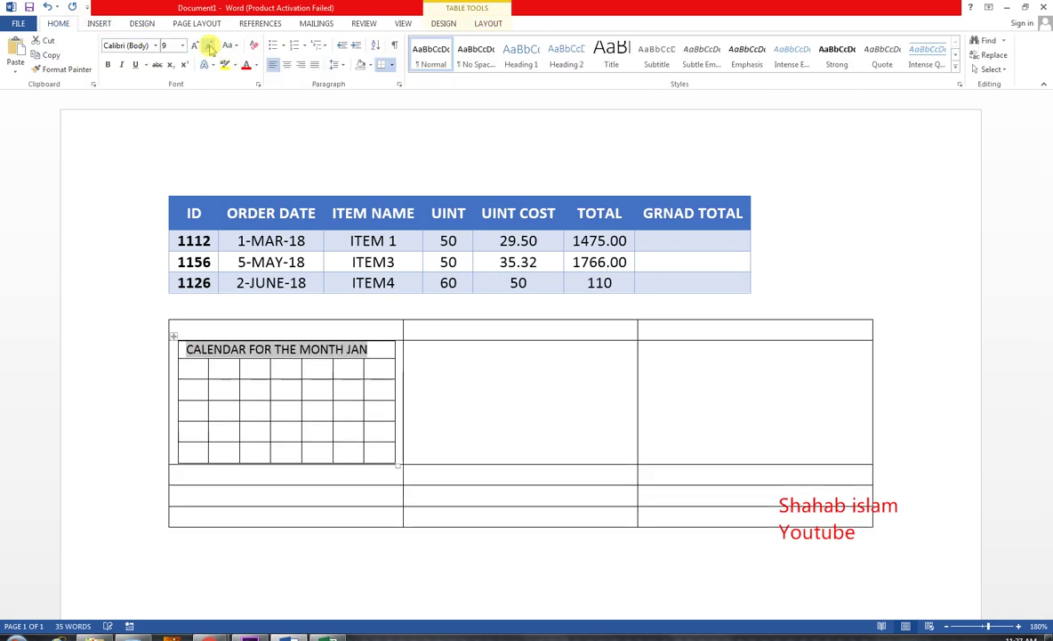
pyautogui.click(286, 65)
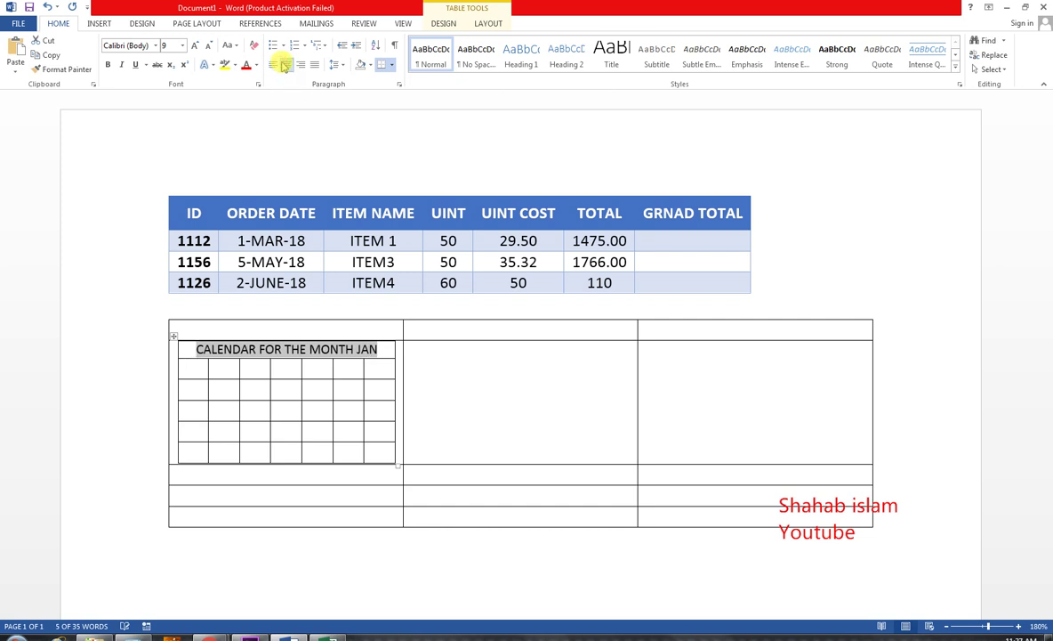
pyautogui.click(108, 65)
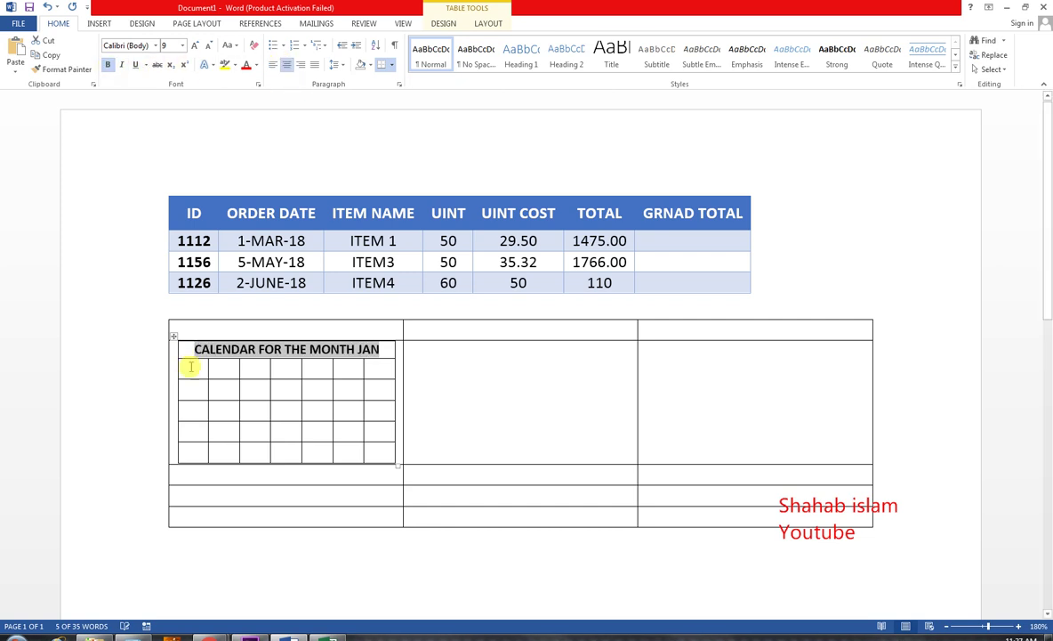
pyautogui.click(191, 366)
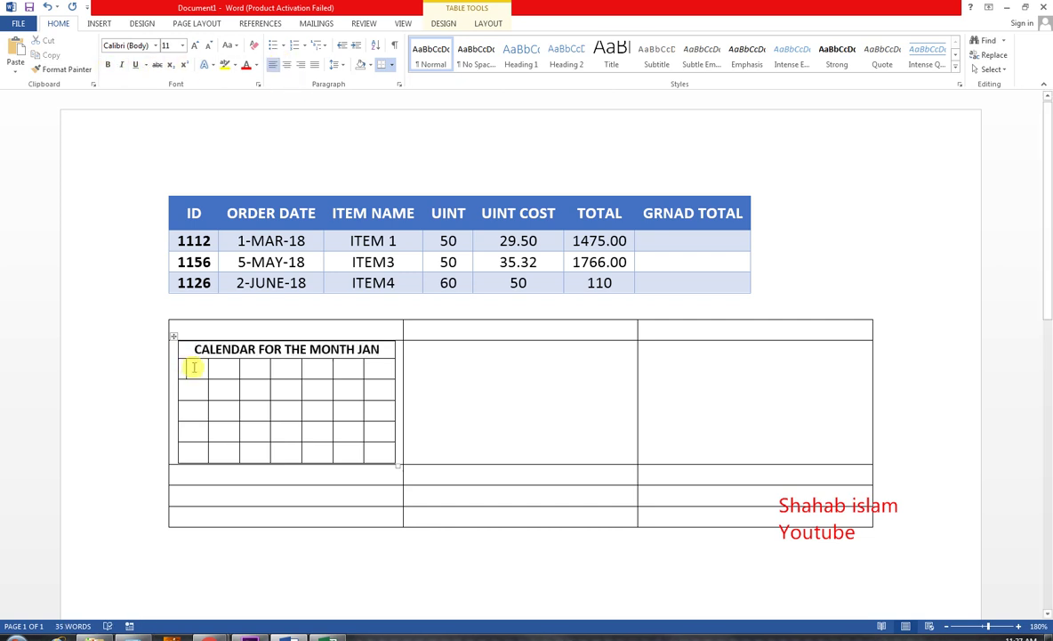
# Step: Enter weekday initials S S M T W T F and January dates 1 to 13
pyautogui.press('Tab')
pyautogui.write('S')
pyautogui.press('Tab')
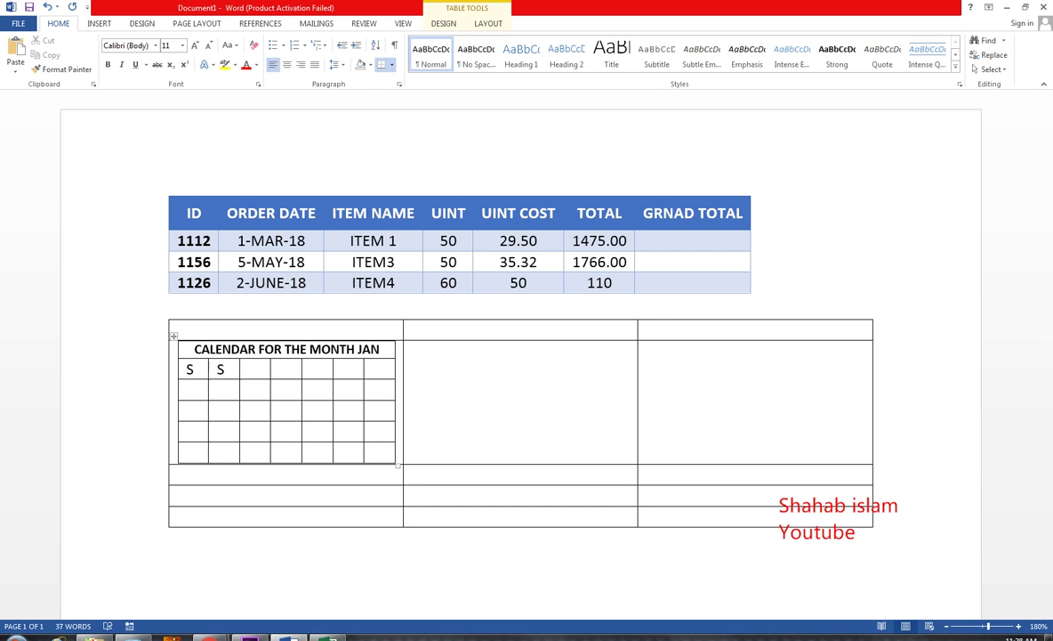
pyautogui.write('M')
pyautogui.press('Tab')
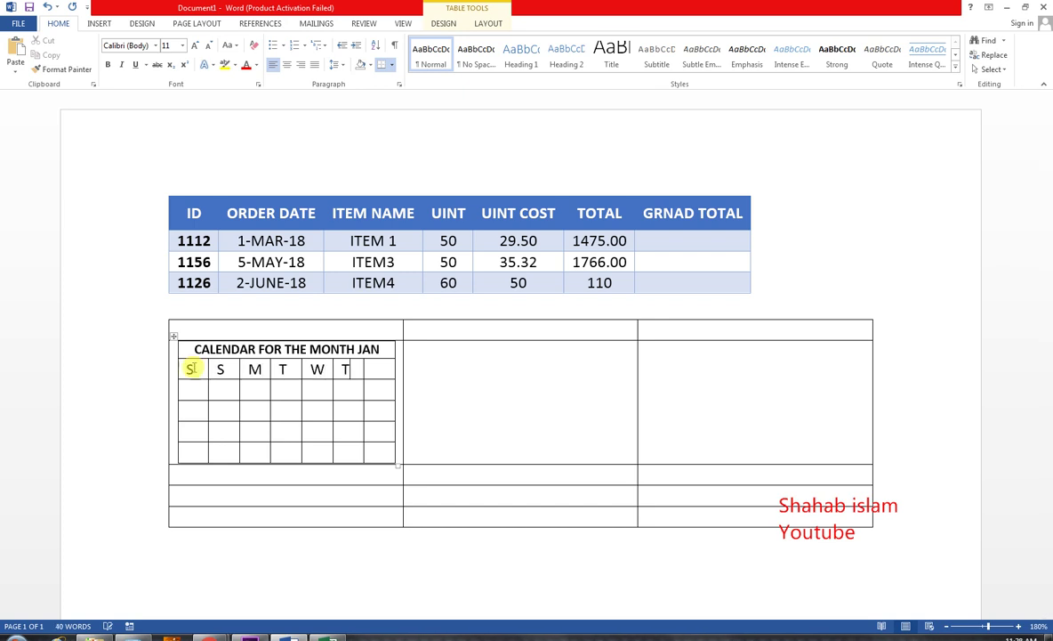
pyautogui.write('F')
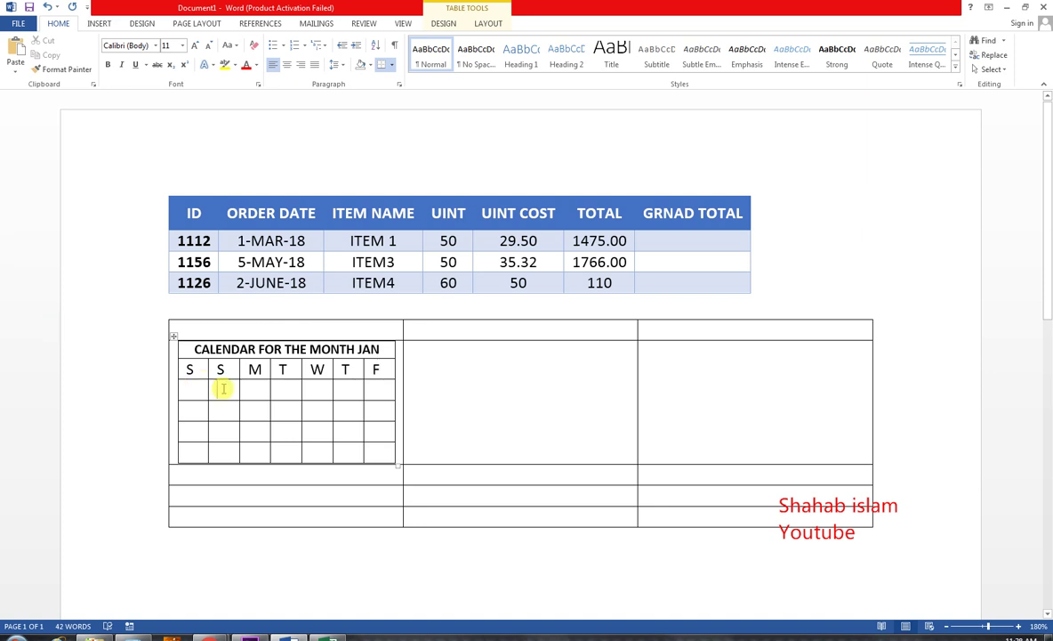
pyautogui.write('1')
pyautogui.press('Tab')
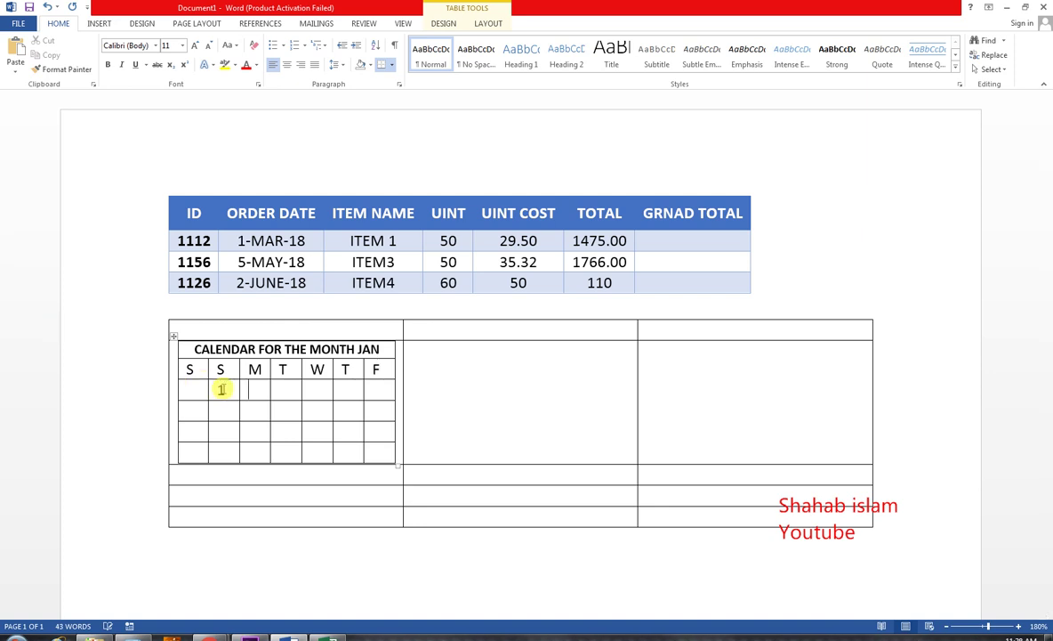
pyautogui.write('2')
pyautogui.press('Tab')
pyautogui.write('3')
pyautogui.press('Tab')
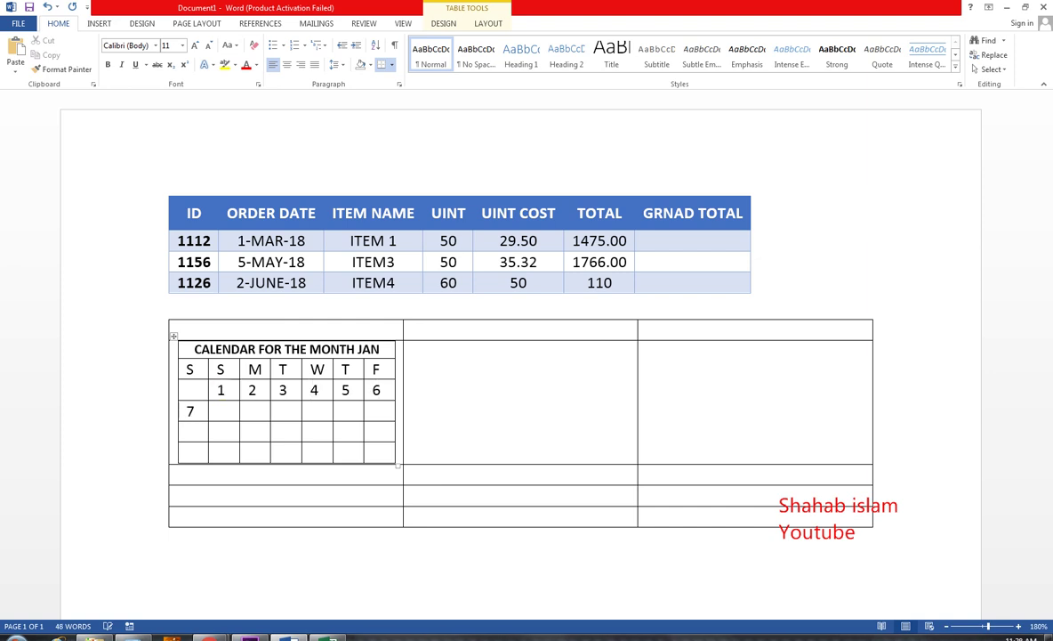
pyautogui.write('8')
pyautogui.press('Tab')
pyautogui.write('910')
pyautogui.press('Tab')
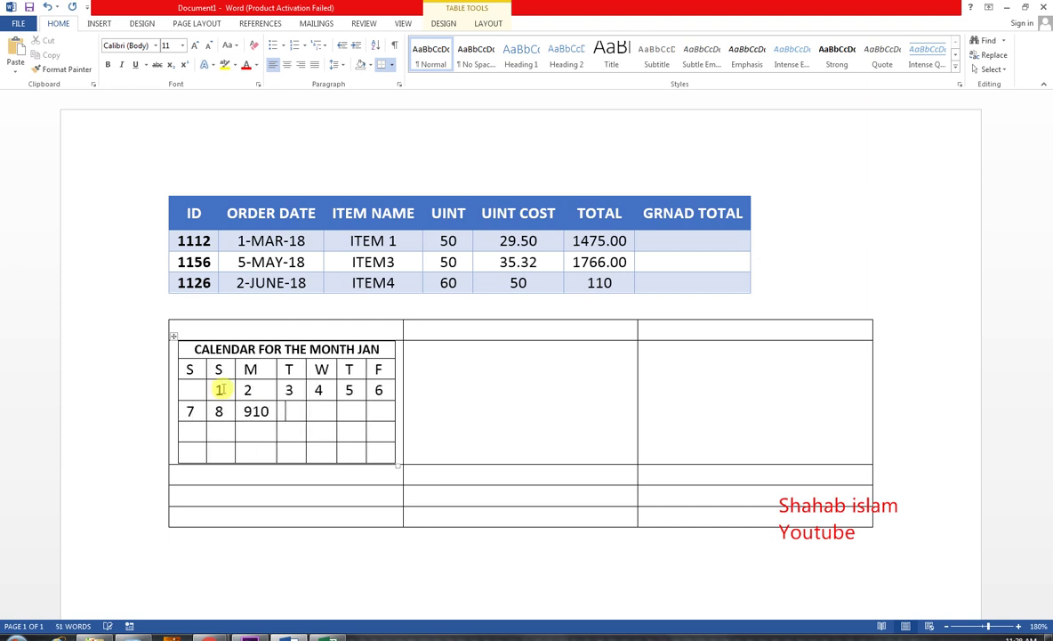
pyautogui.press('BackSpace')
pyautogui.press('BackSpace')
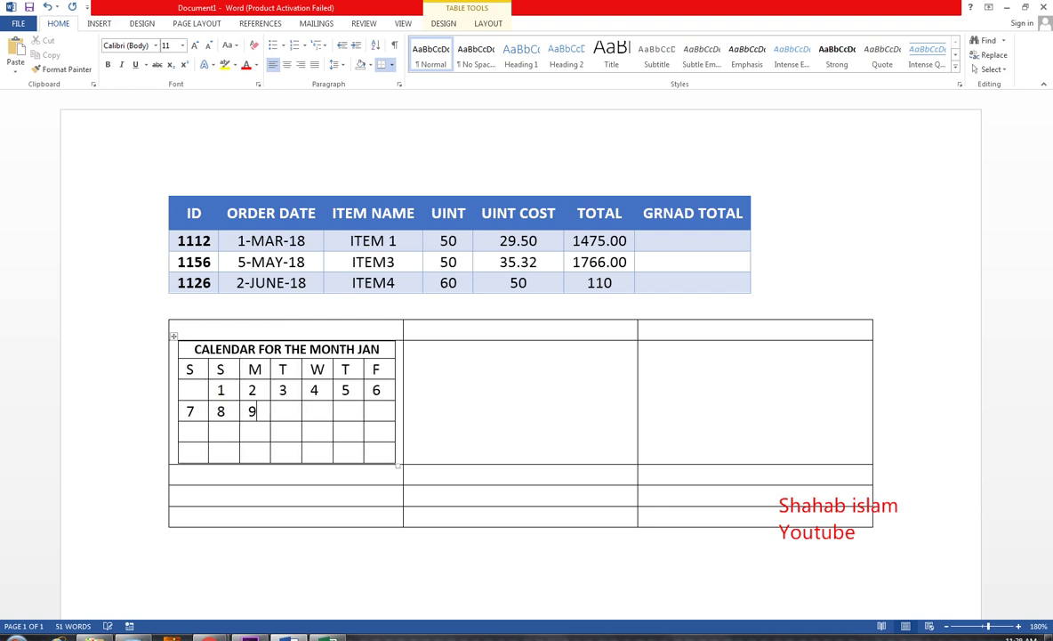
pyautogui.press('Tab')
pyautogui.write('10')
pyautogui.press('Tab')
pyautogui.write('11')
pyautogui.press('Tab')
pyautogui.write('12')
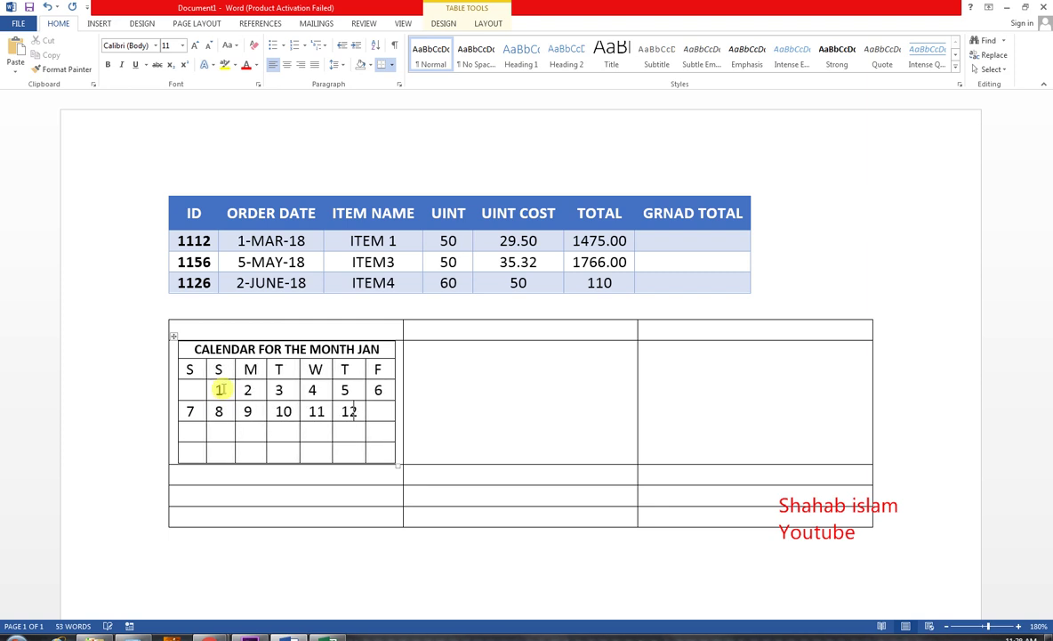
pyautogui.write(' 13')
pyautogui.press('Tab')
# Step: Enter the remaining January dates 14 to 30, adding a row for the last week
pyautogui.write('14')
pyautogui.press('Tab')
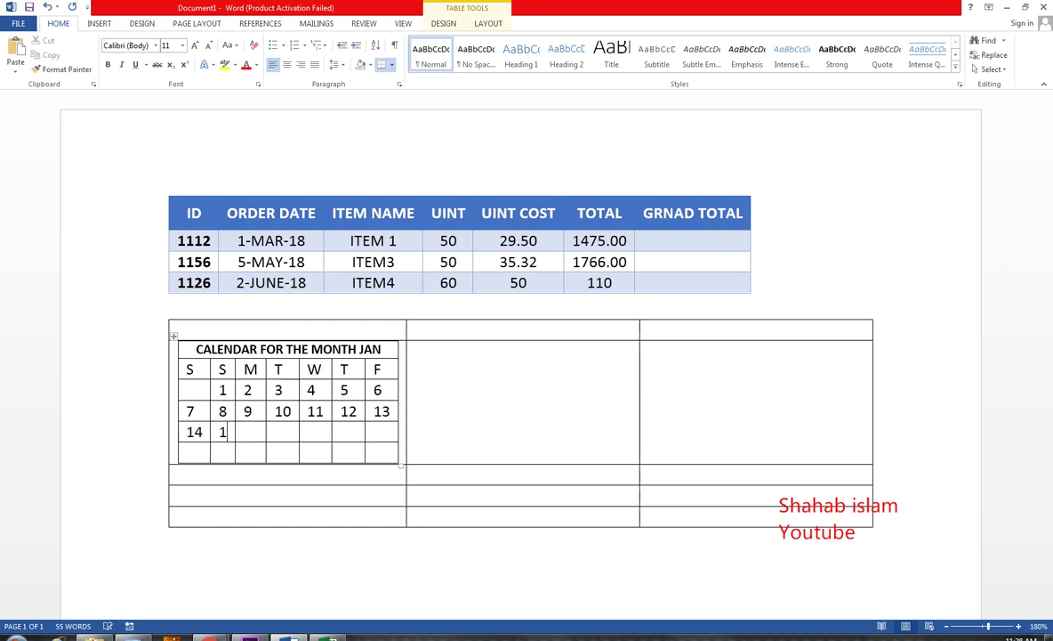
pyautogui.write('15')
pyautogui.press('Tab')
pyautogui.write('16')
pyautogui.press('Tab')
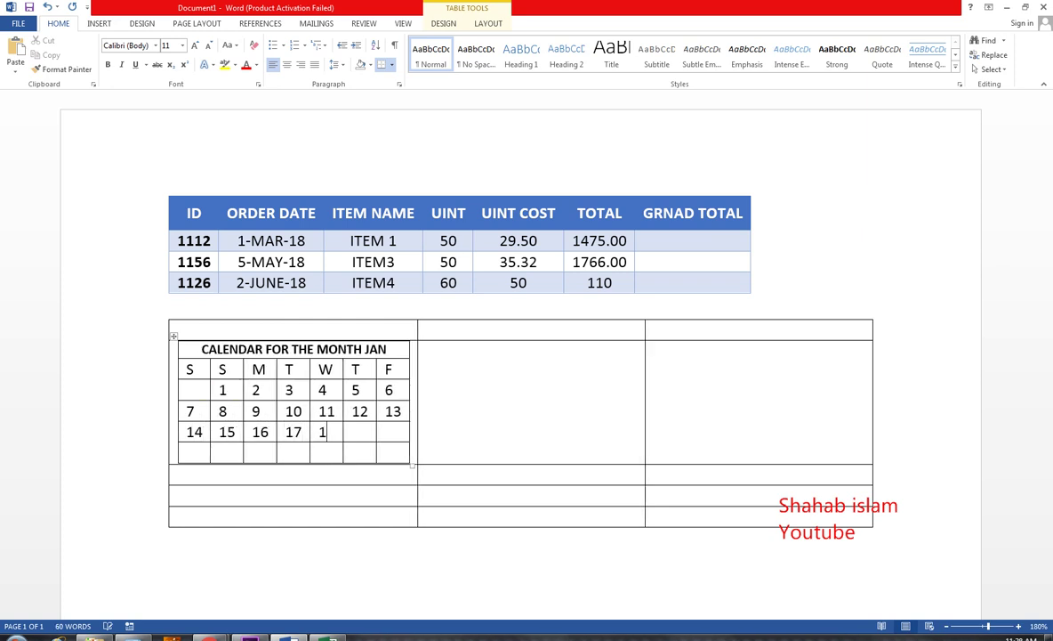
pyautogui.press('Tab')
pyautogui.write('19')
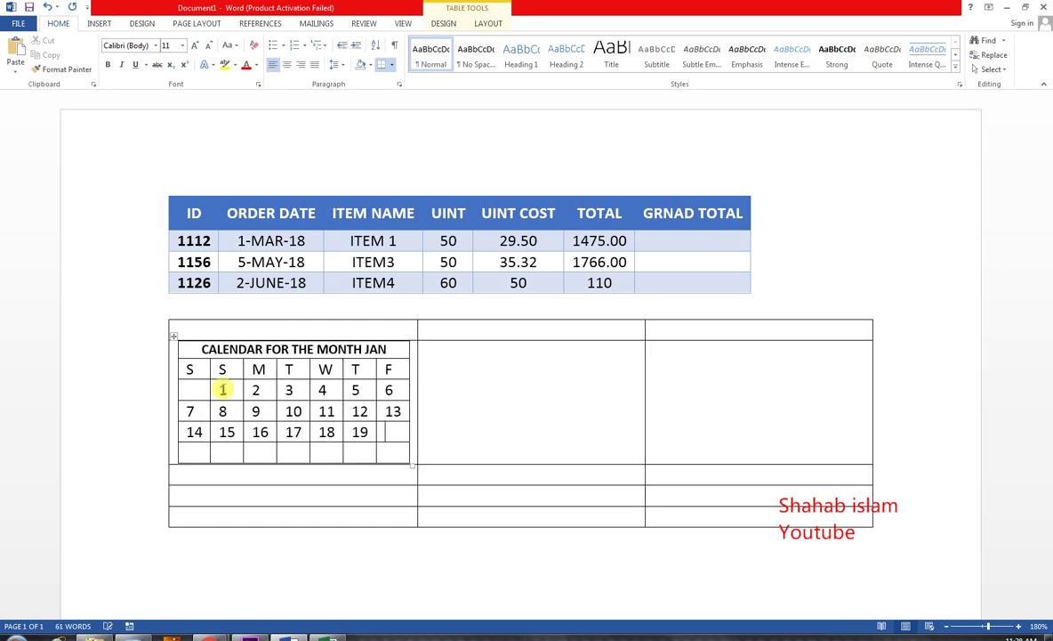
pyautogui.write('20')
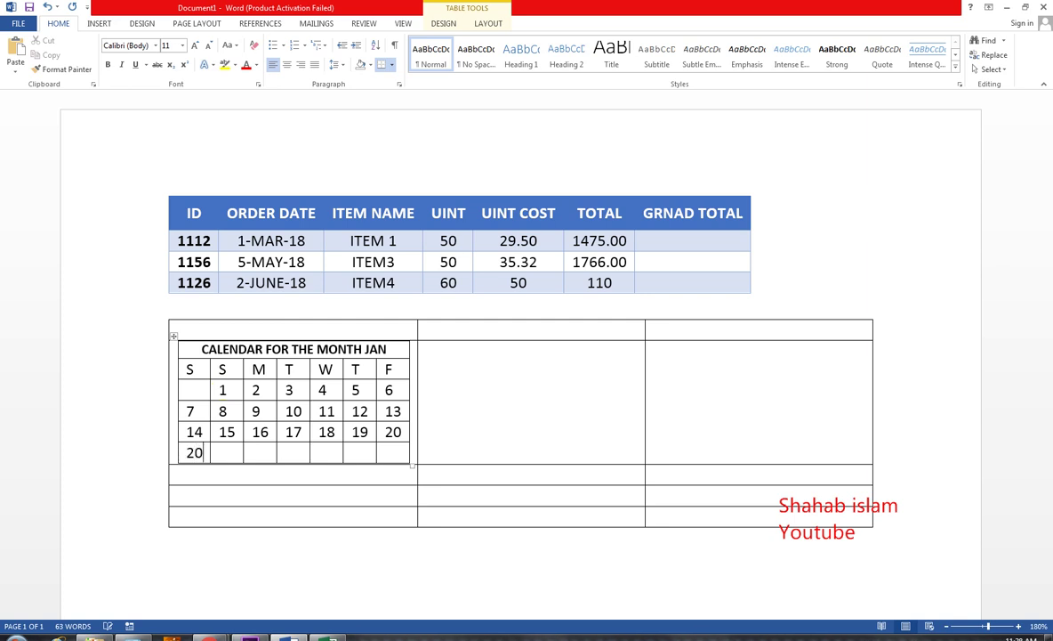
pyautogui.write('1')
pyautogui.write('2')
pyautogui.press('Tab')
pyautogui.press('Tab')
pyautogui.write('24')
pyautogui.press('Tab')
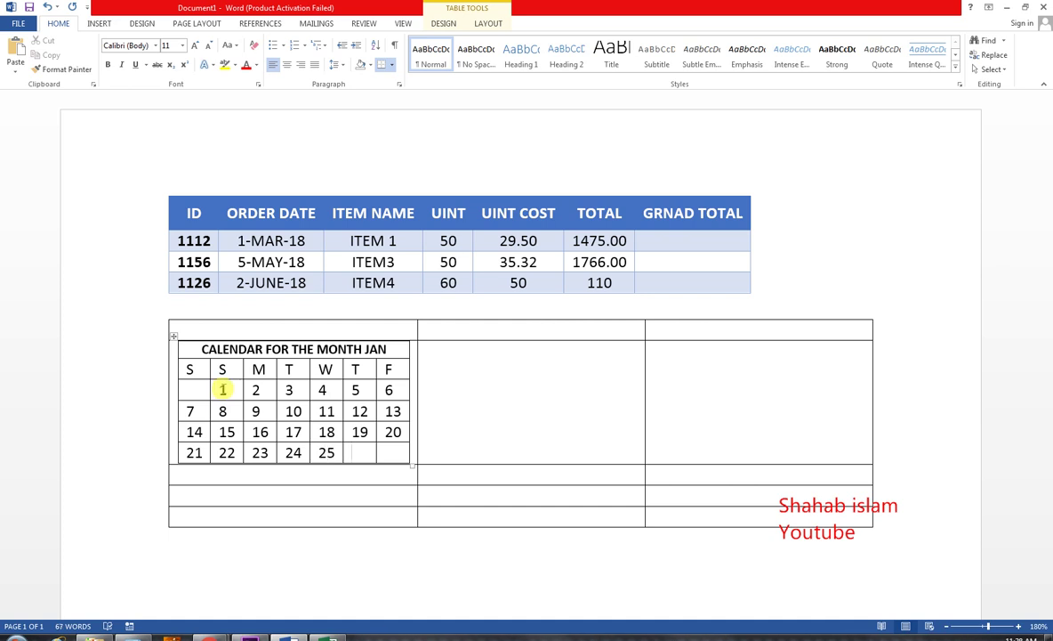
pyautogui.write('26')
pyautogui.press('Tab')
pyautogui.write('7')
pyautogui.press('Tab')
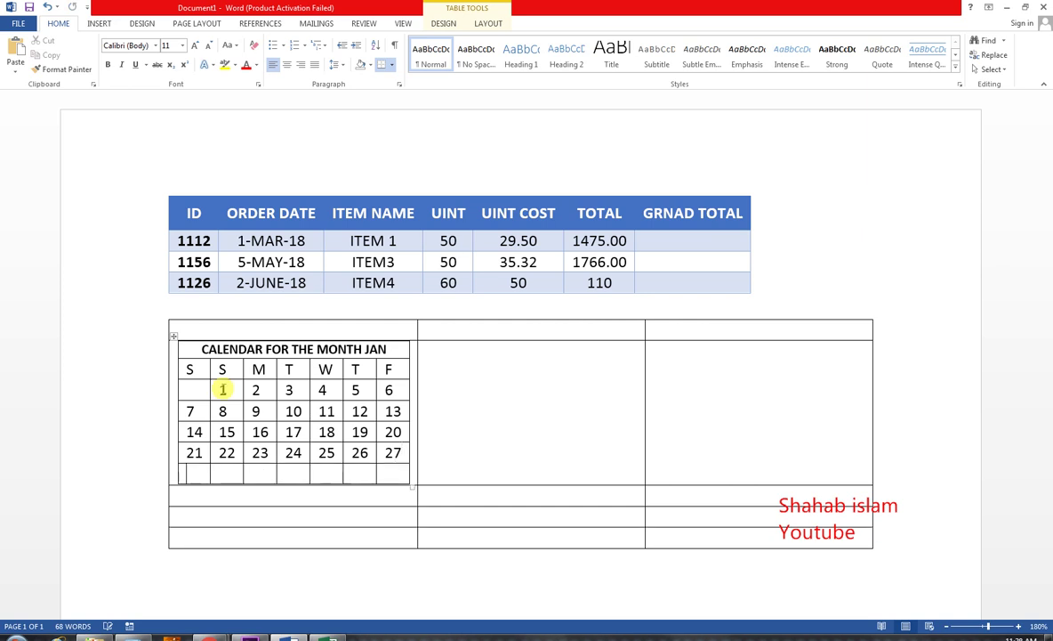
pyautogui.write('28')
pyautogui.press('Tab')
pyautogui.write('29')
pyautogui.press('Tab')
pyautogui.write('30')
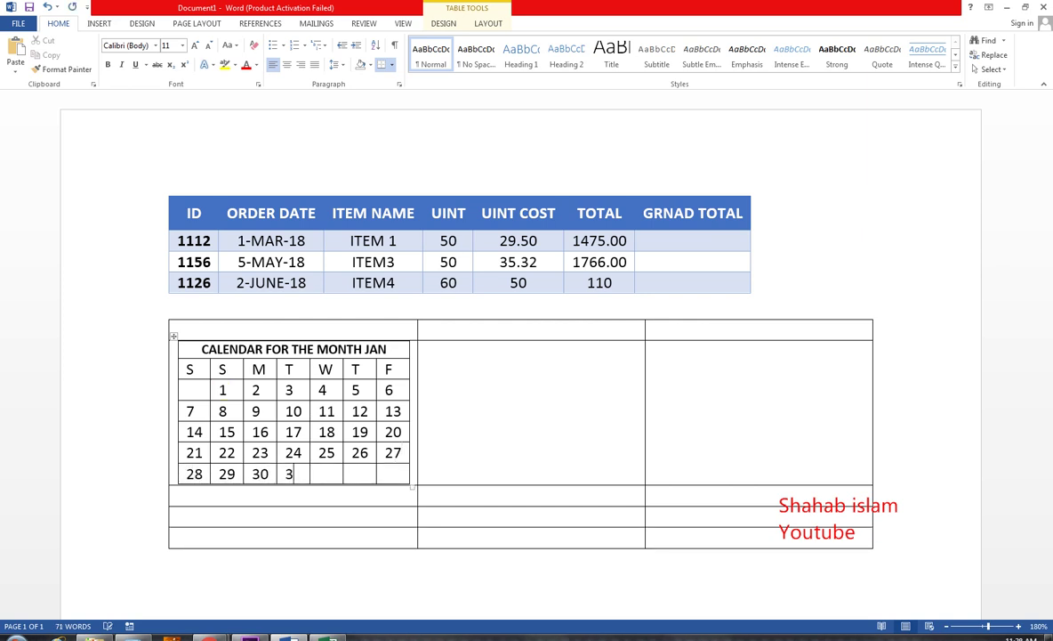
# Step: Paste calendar copies into the middle and right cells, then widen the outer table
pyautogui.click(177, 335)
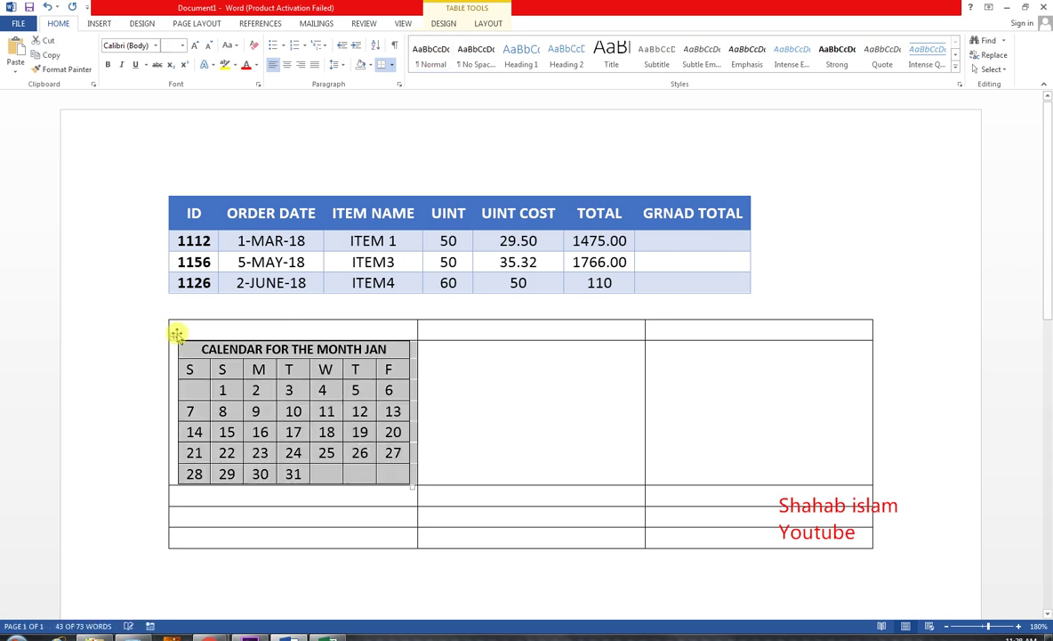
pyautogui.click(452, 350)
pyautogui.hotkey('ctrl', 'v')
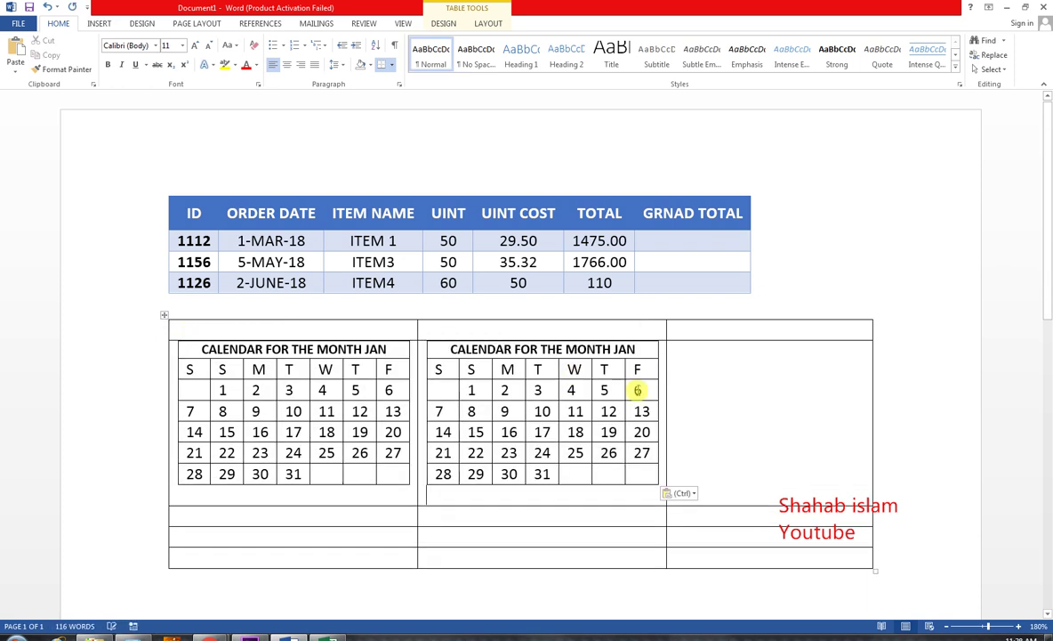
pyautogui.click(684, 367)
pyautogui.hotkey('ctrl', 'v')
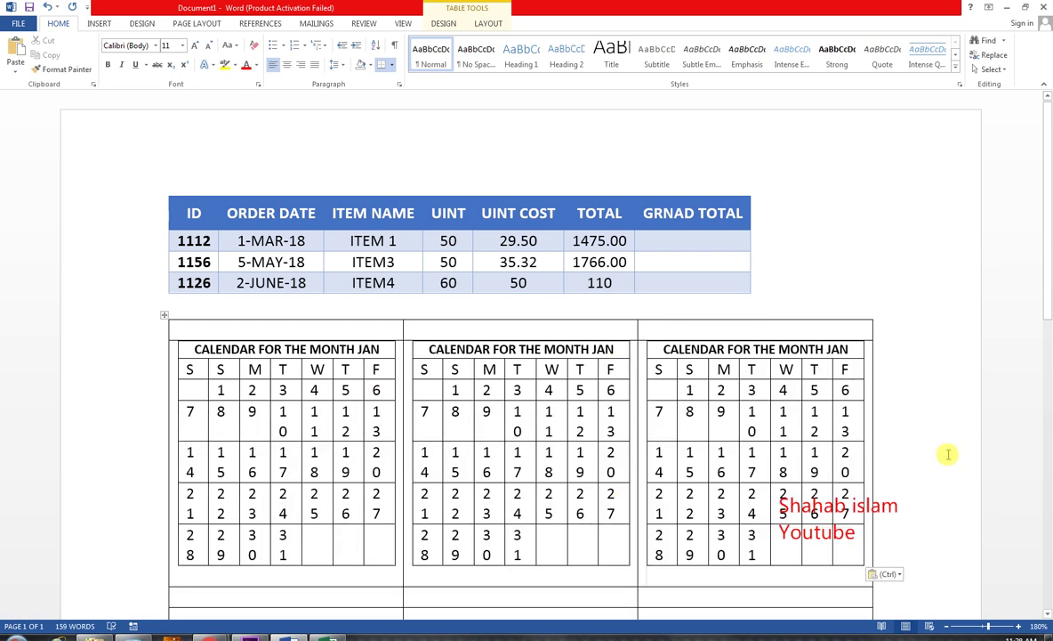
pyautogui.scroll(-3, 861, 485)
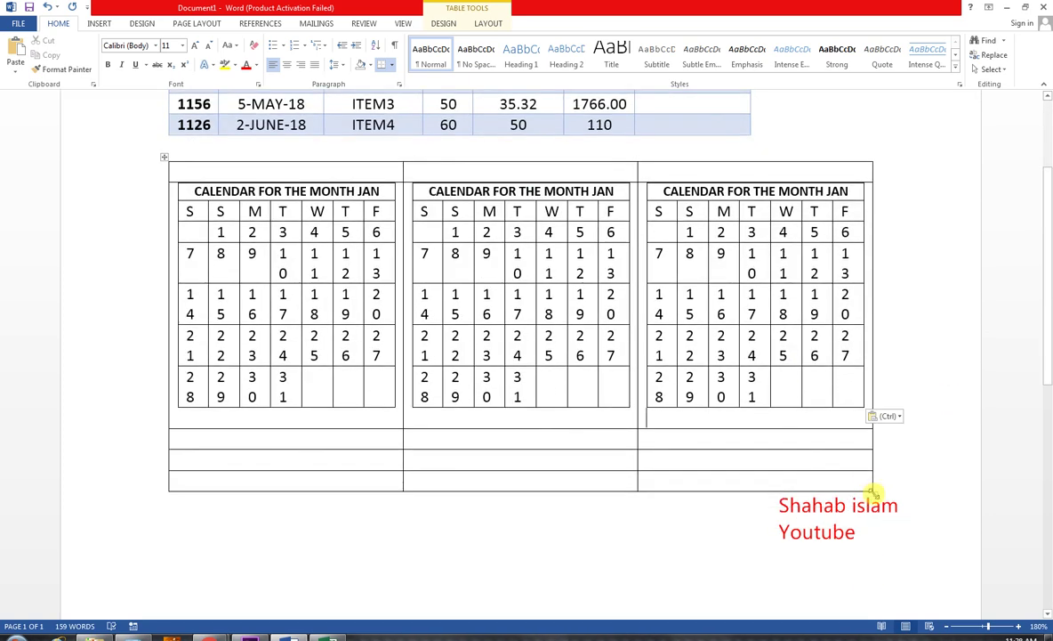
pyautogui.moveTo(877, 487); pyautogui.dragTo(909, 412)
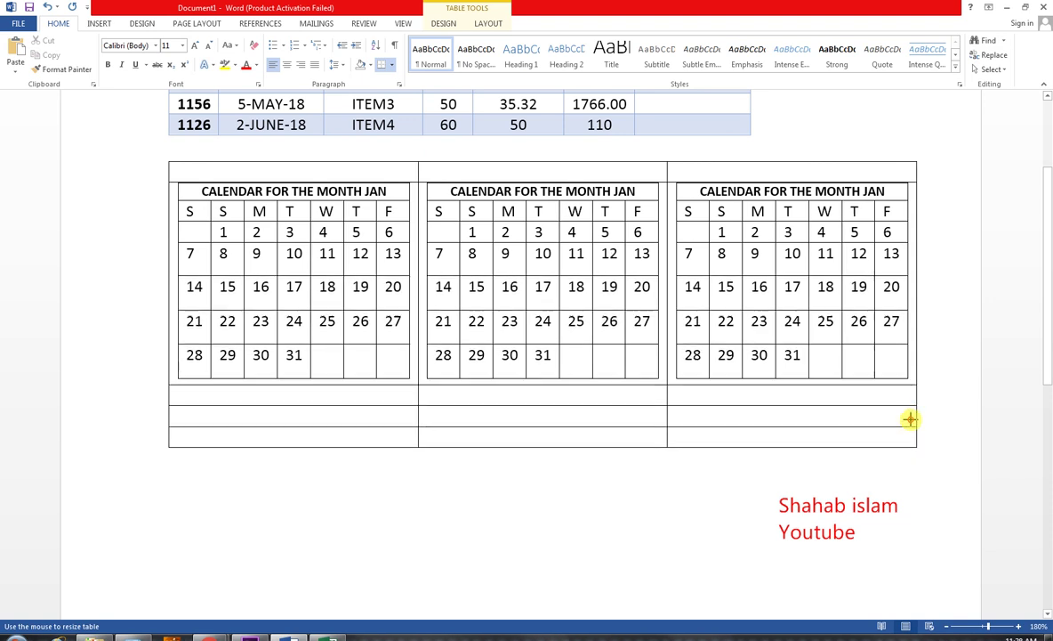
pyautogui.moveTo(909, 412); pyautogui.dragTo(900, 405)
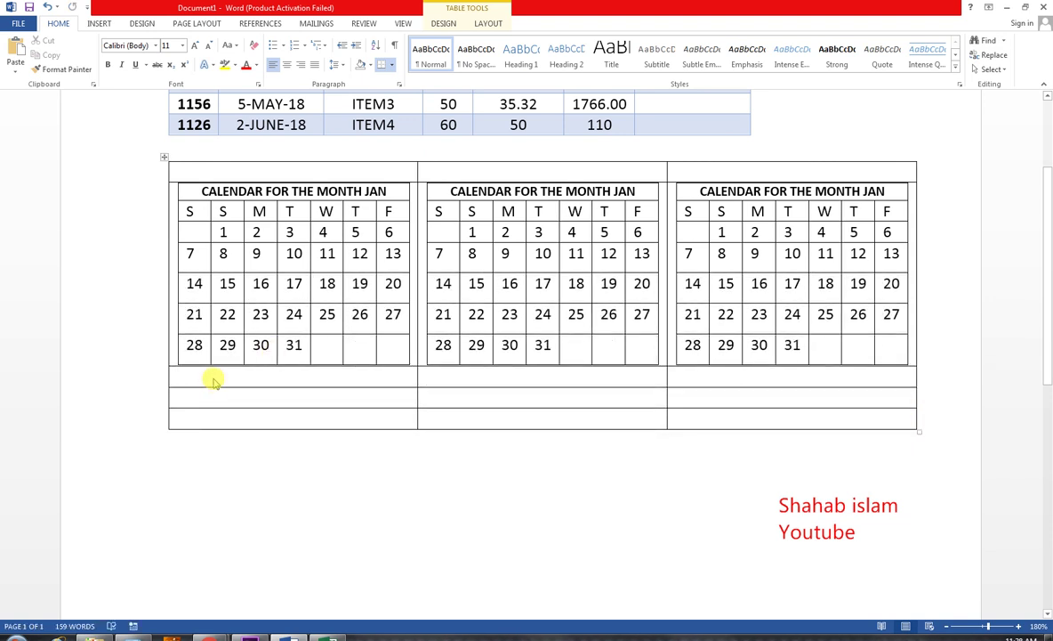
# Step: Paste January calendar copies into the lower-left, lower-middle, lower-right and bottom-left cells
pyautogui.click(214, 381)
pyautogui.hotkey('ctrl', 'v')
pyautogui.click(431, 383)
pyautogui.hotkey('ctrl', 'v')
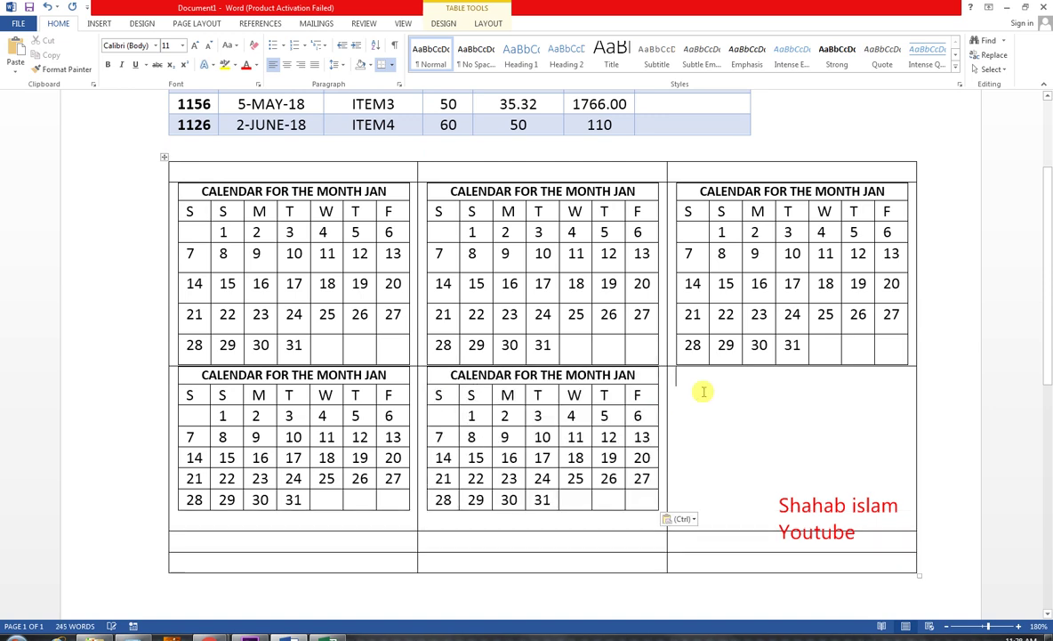
pyautogui.hotkey('ctrl', 'v')
pyautogui.click(270, 541)
pyautogui.hotkey('ctrl', 'v')
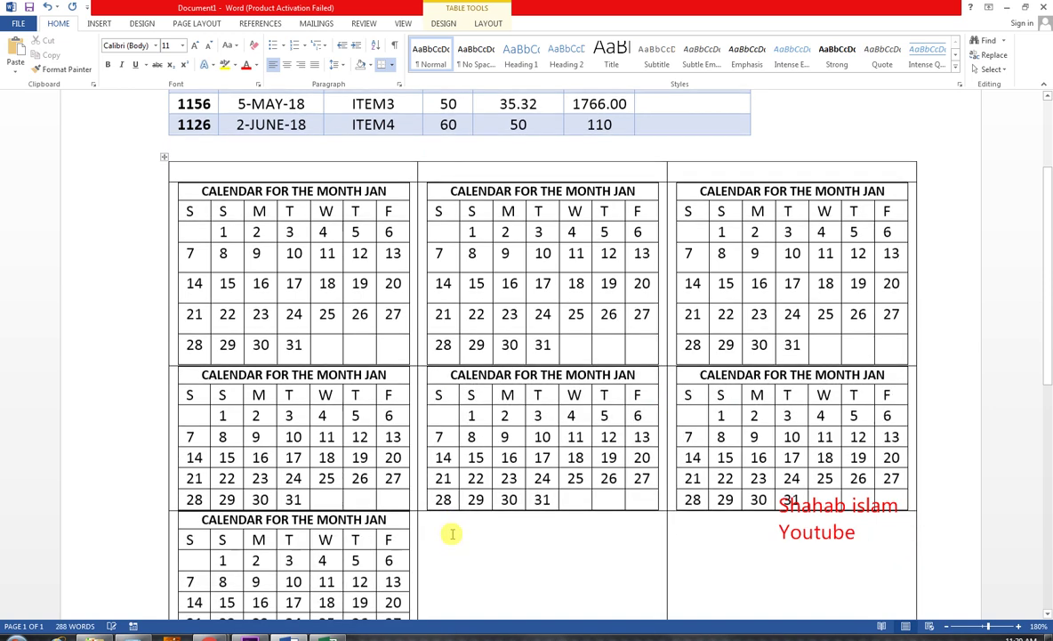
# Step: Paste January calendars into the remaining empty cells through the bottom row
pyautogui.scroll(-2, 452, 533)
pyautogui.click(482, 498)
pyautogui.hotkey('ctrl', 'v')
pyautogui.click(670, 536)
pyautogui.hotkey('ctrl', 'v')
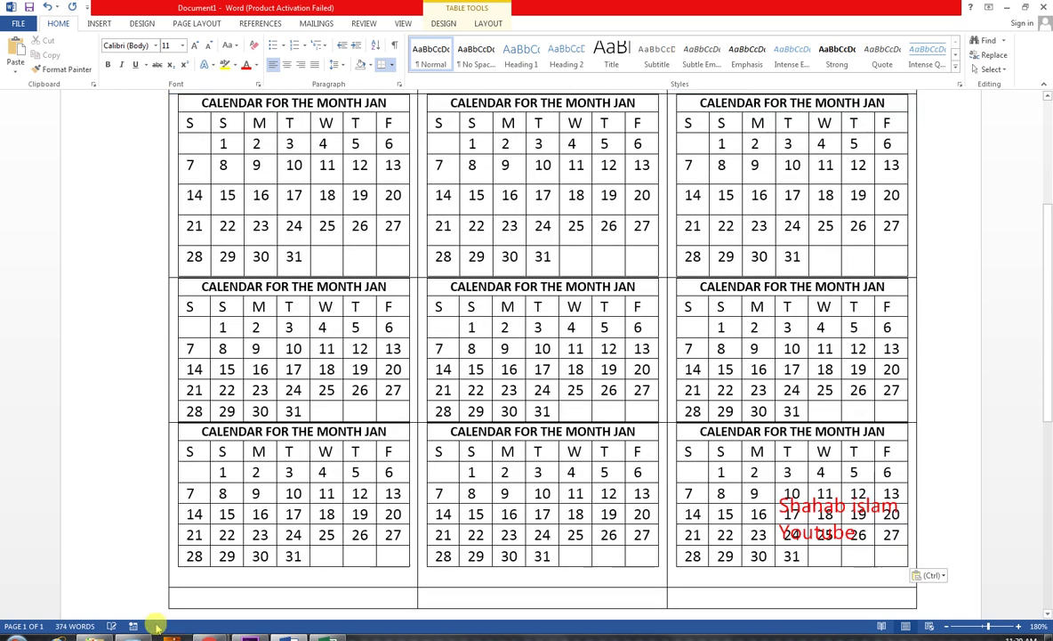
pyautogui.click(212, 599)
pyautogui.hotkey('ctrl', 'v')
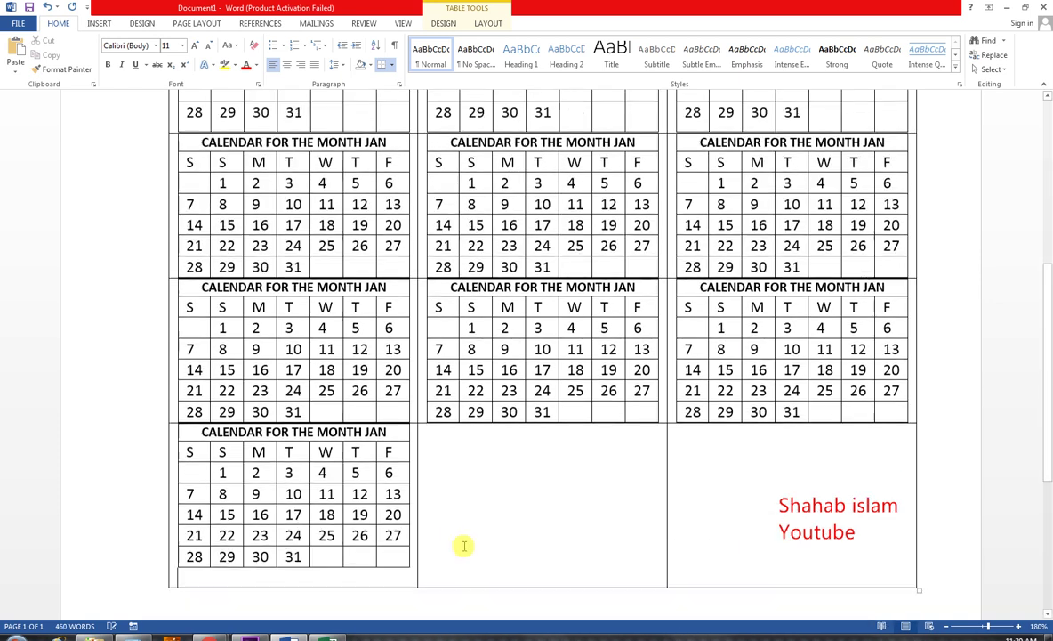
pyautogui.click(465, 546)
pyautogui.hotkey('ctrl', 'v')
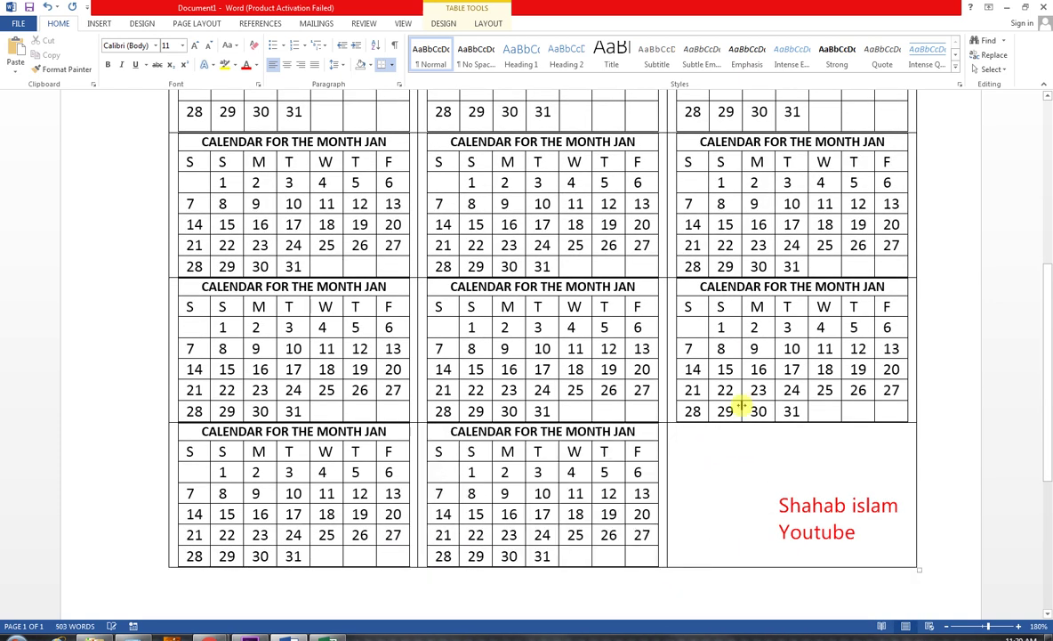
pyautogui.click(730, 454)
pyautogui.hotkey('ctrl', 'v')
pyautogui.scroll(2, 564, 340)
pyautogui.scroll(2, 564, 340)
pyautogui.scroll(2, 564, 340)
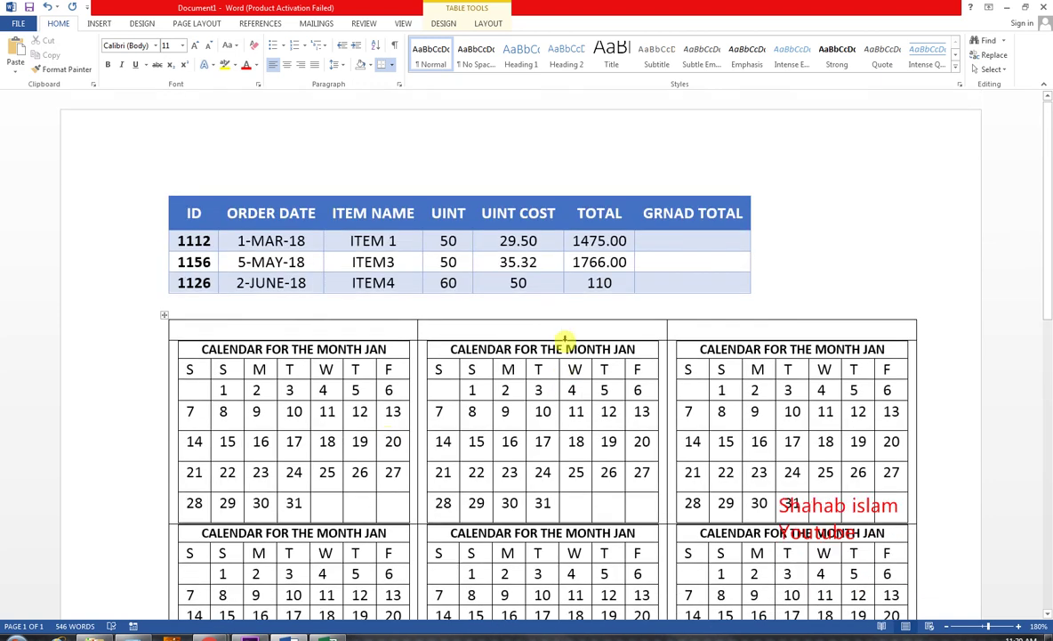
pyautogui.scroll(-4, 756, 266)
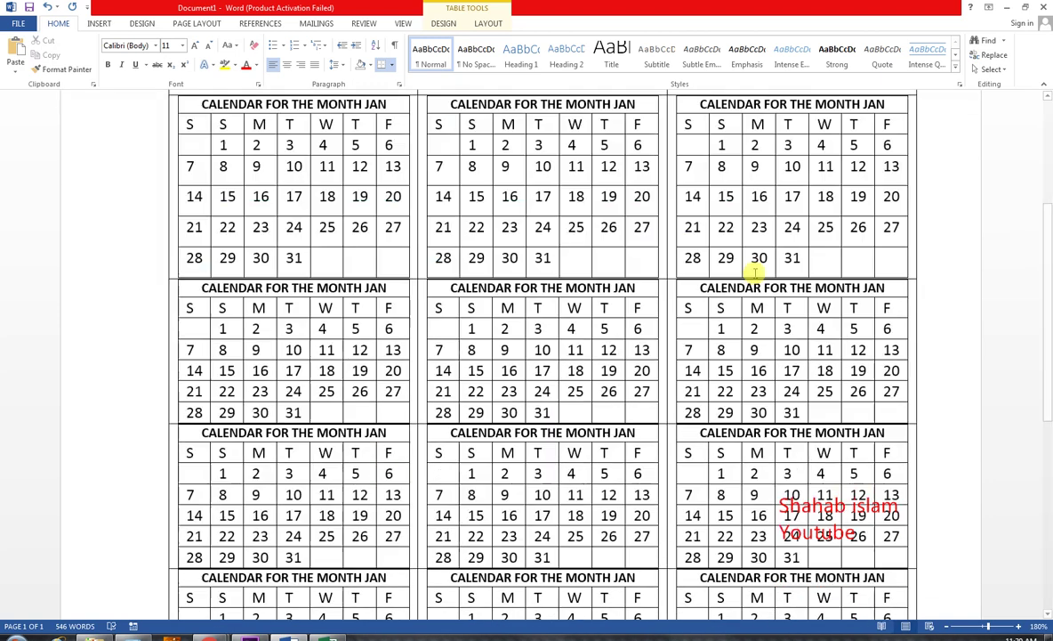
pyautogui.scroll(-3, 696, 329)
pyautogui.scroll(4, 623, 294)
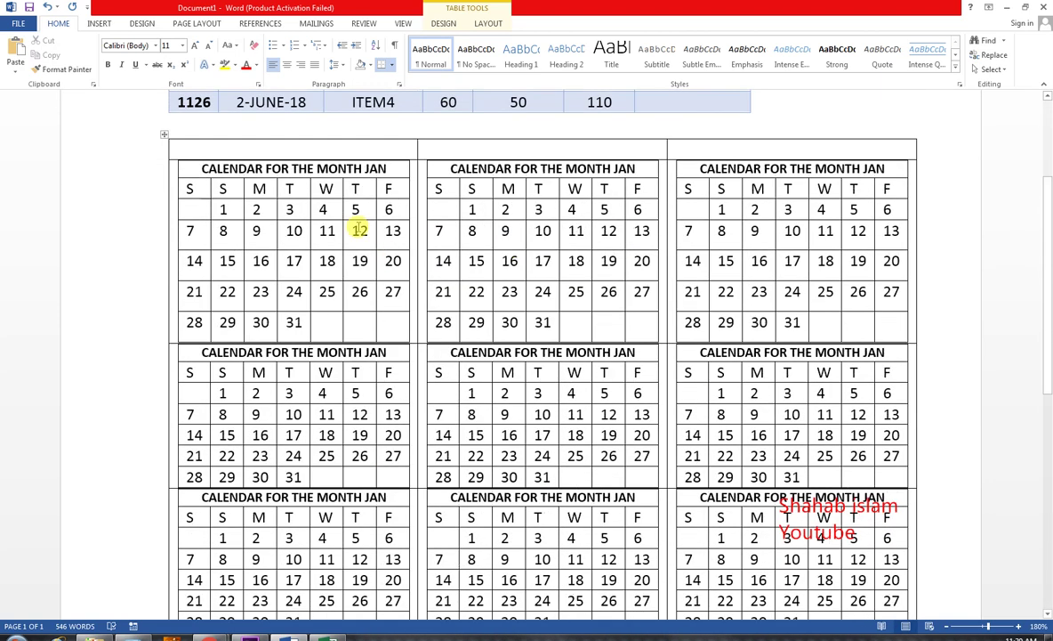
pyautogui.scroll(3, 478, 312)
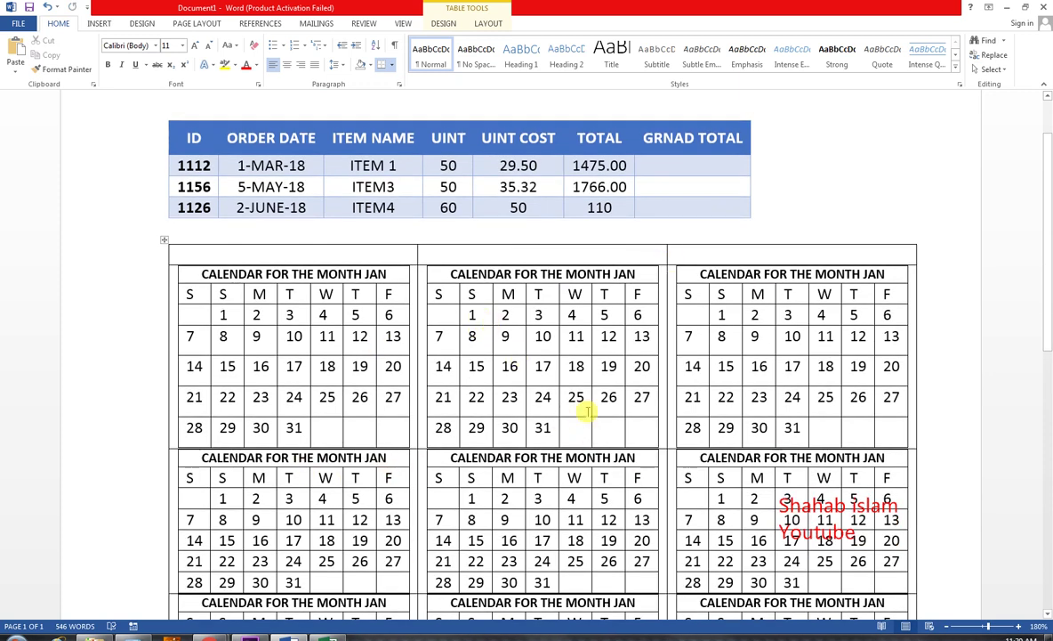
pyautogui.scroll(-5, 583, 405)
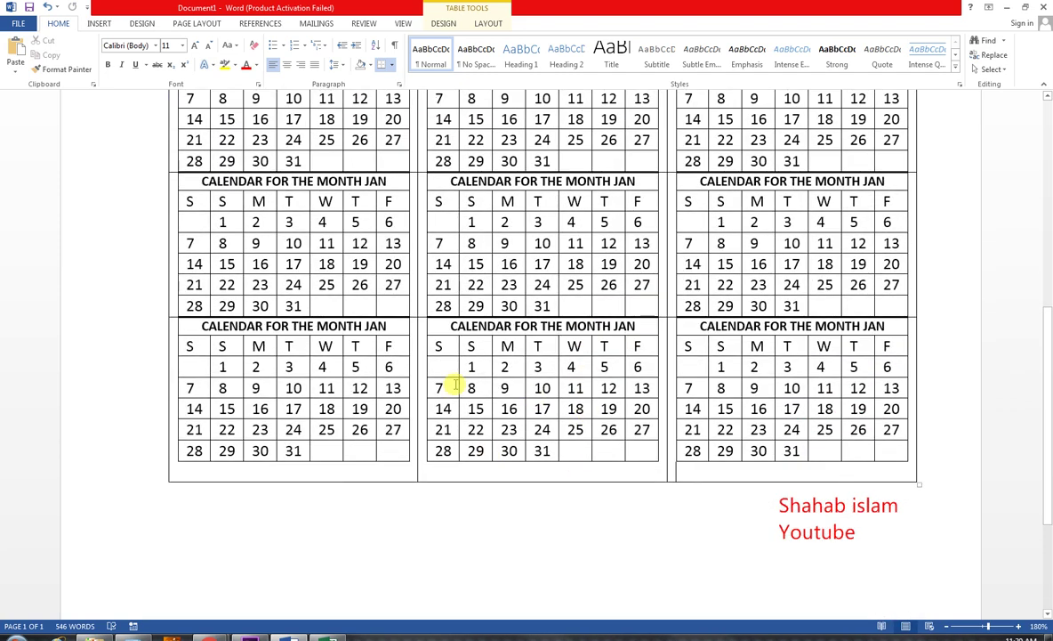
pyautogui.scroll(2, 458, 396)
pyautogui.scroll(3, 459, 398)
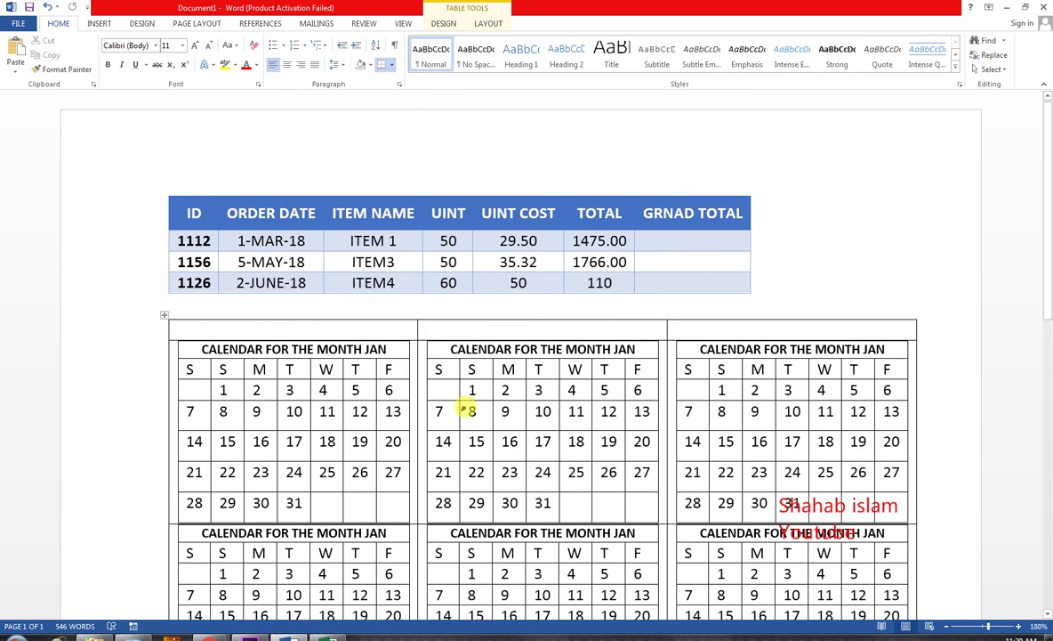
pyautogui.scroll(-1, 465, 406)
# Step: Erase the calendar grid's top border with the Eraser, then undo it
pyautogui.click(444, 24)
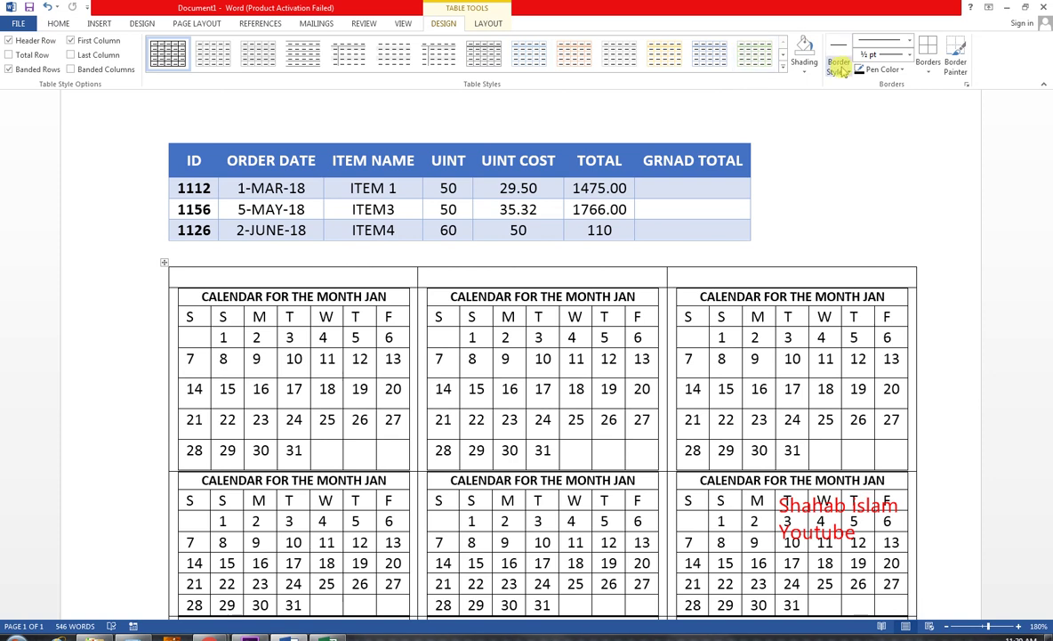
pyautogui.click(480, 21)
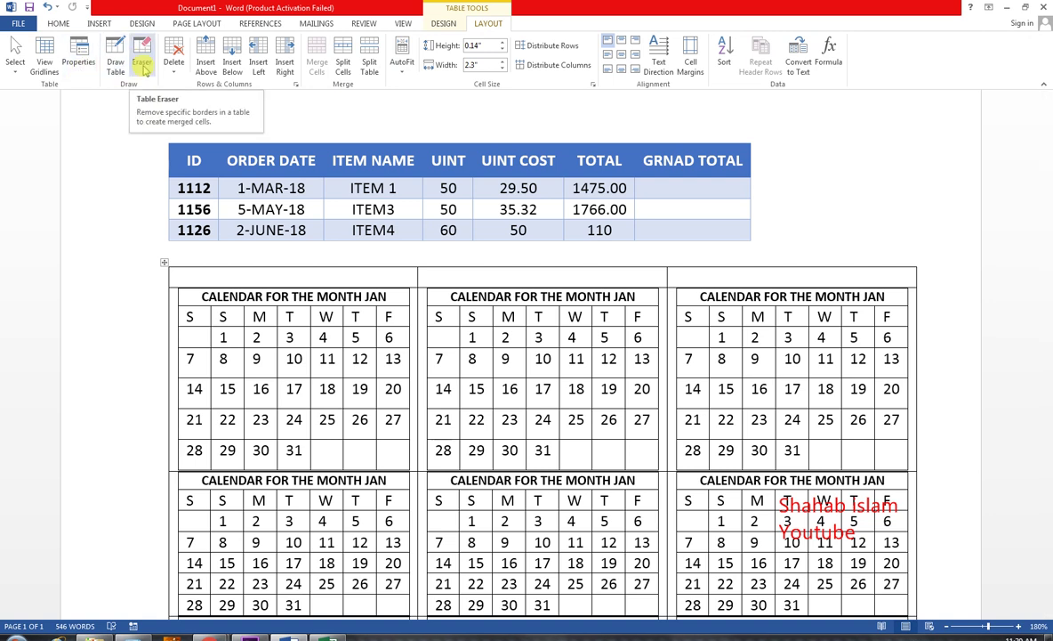
pyautogui.click(142, 62)
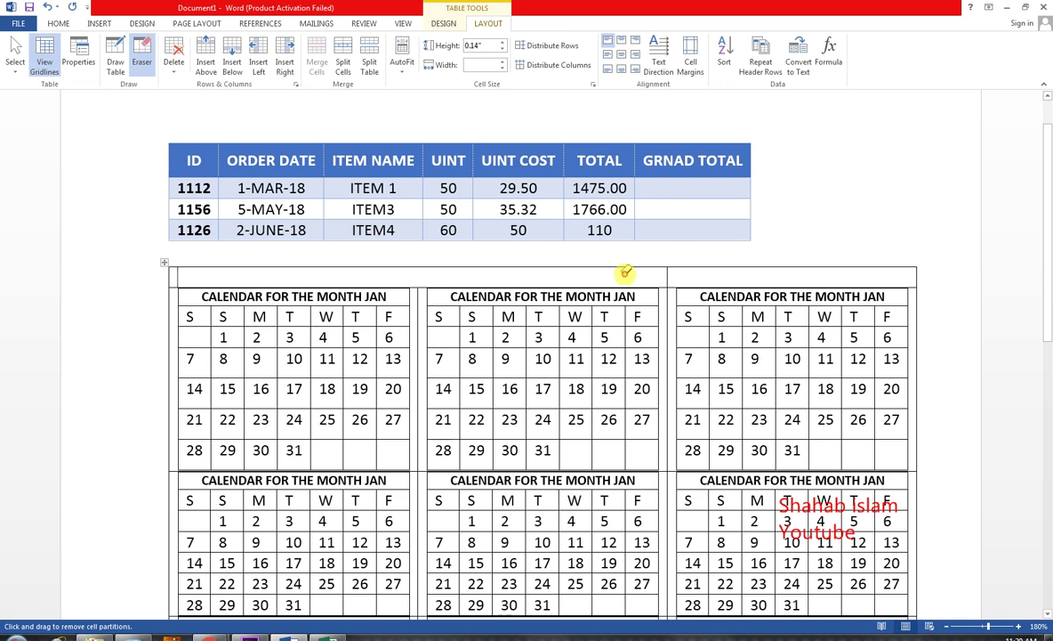
pyautogui.moveTo(623, 269); pyautogui.dragTo(688, 264)
pyautogui.click(689, 262)
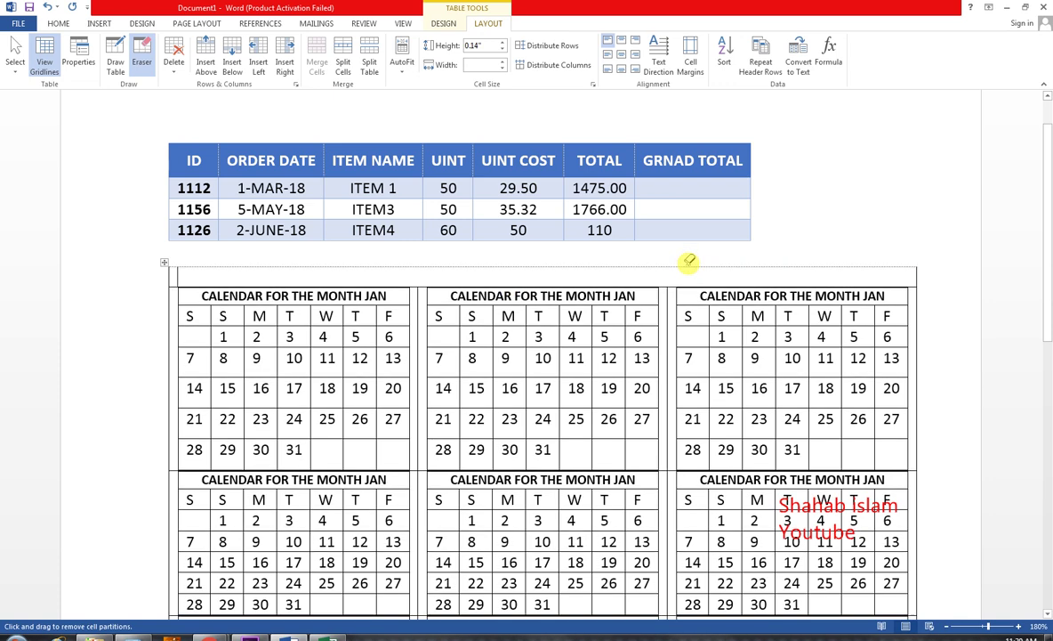
pyautogui.hotkey('ctrl', 'z')
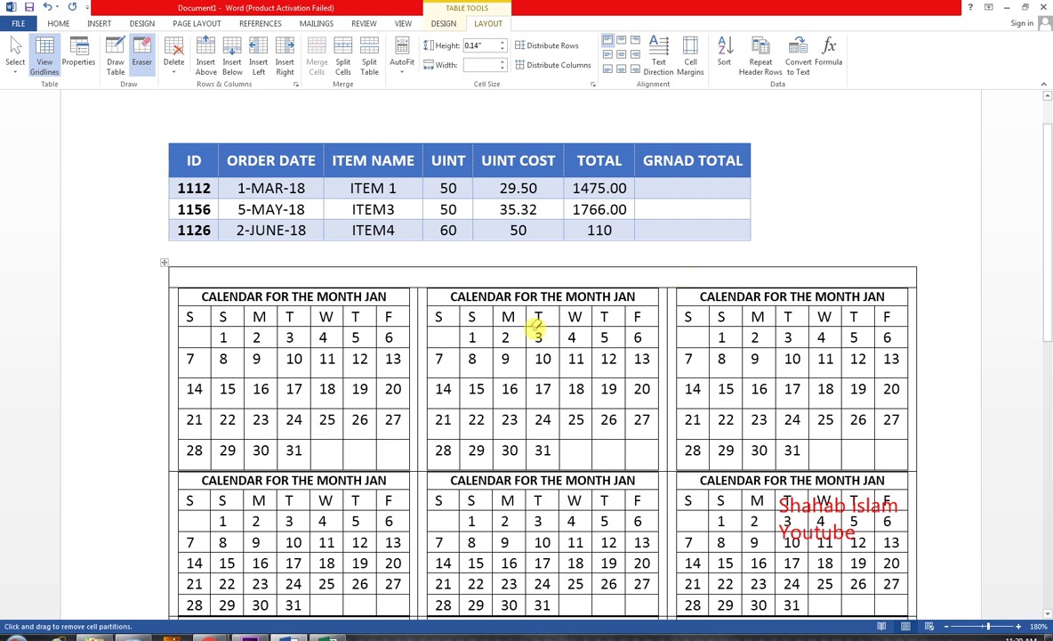
# Step: Delete the whole calendar table and undo the deletion
pyautogui.scroll(1, 538, 328)
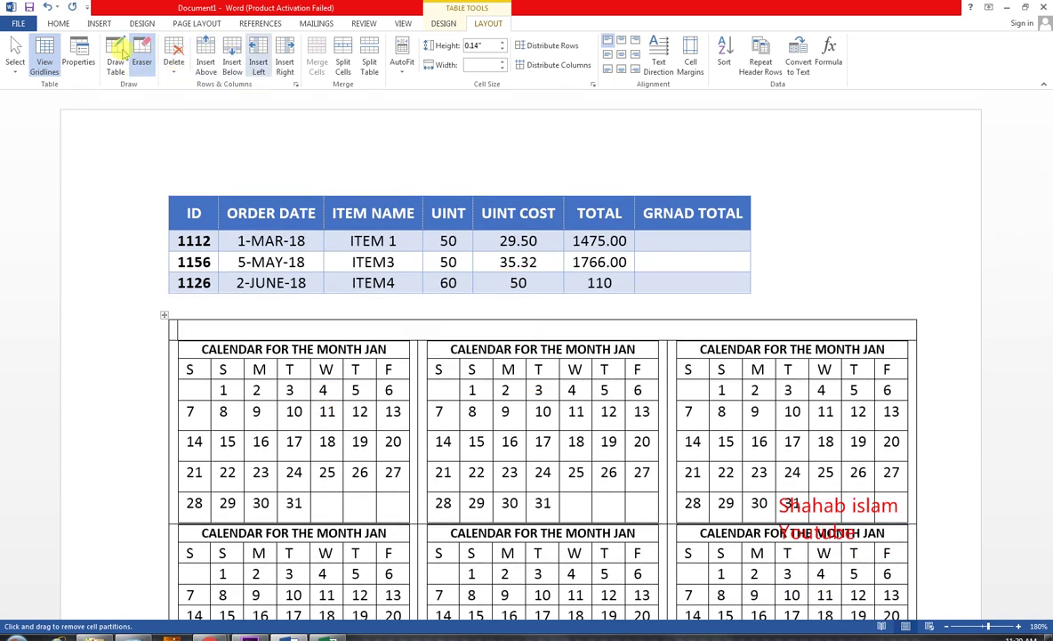
pyautogui.click(174, 71)
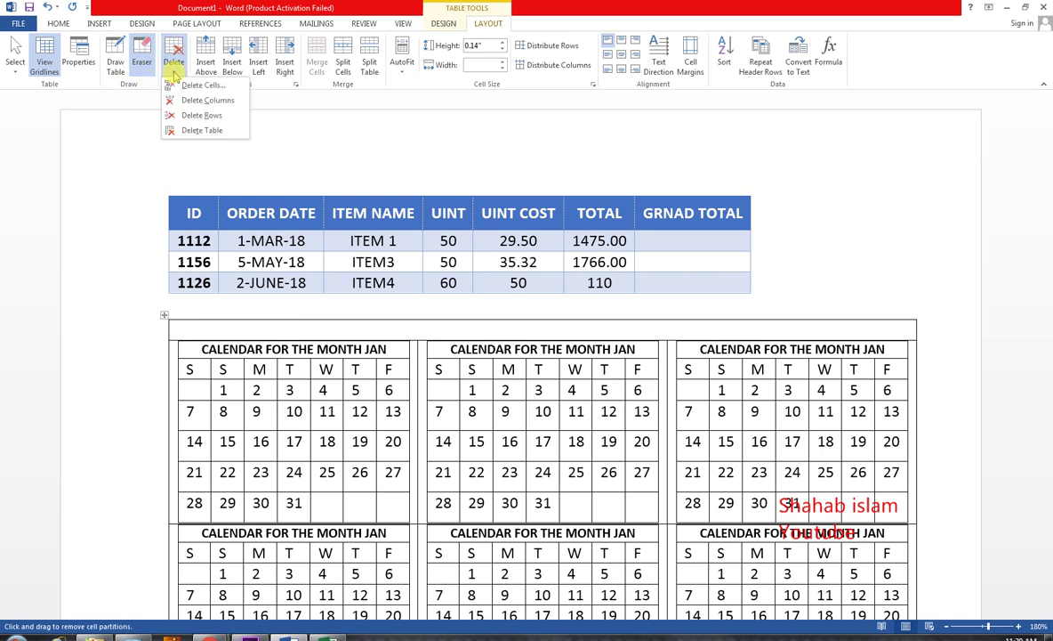
pyautogui.click(202, 131)
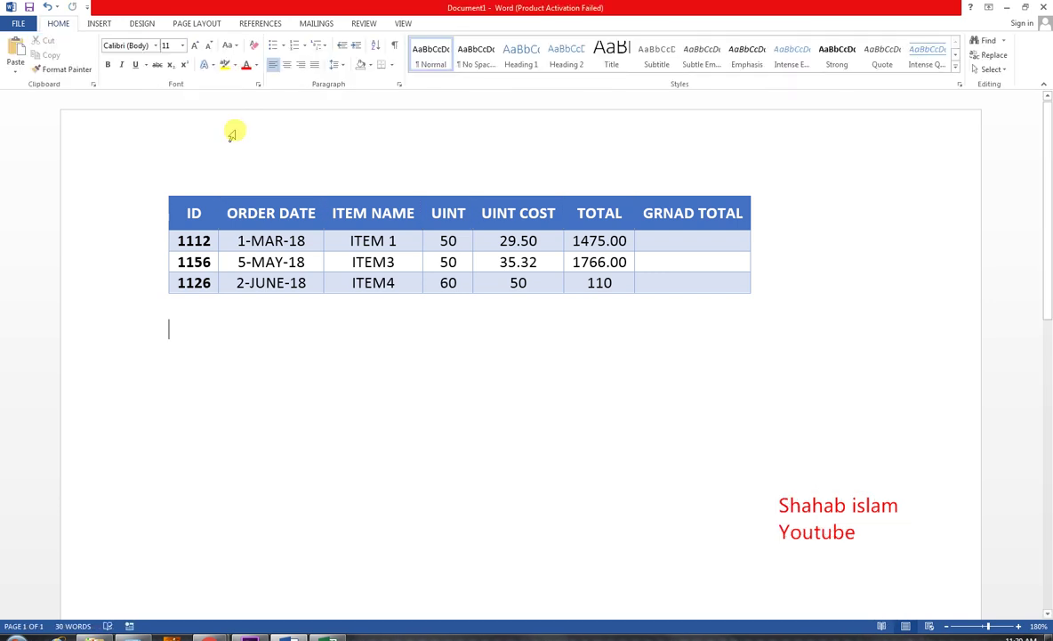
pyautogui.hotkey('ctrl', 'z')
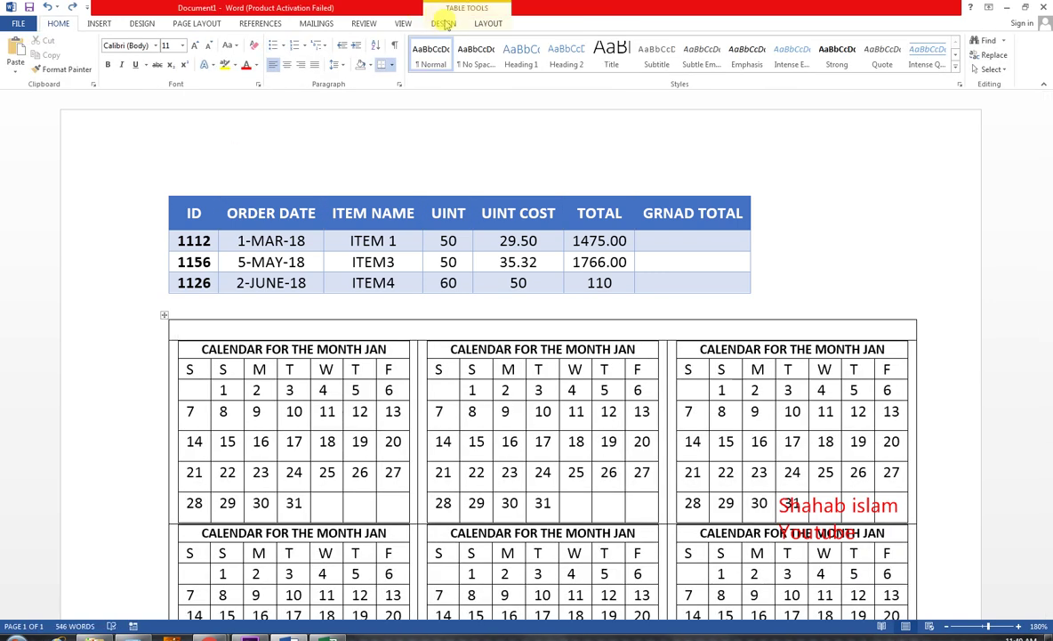
pyautogui.click(443, 23)
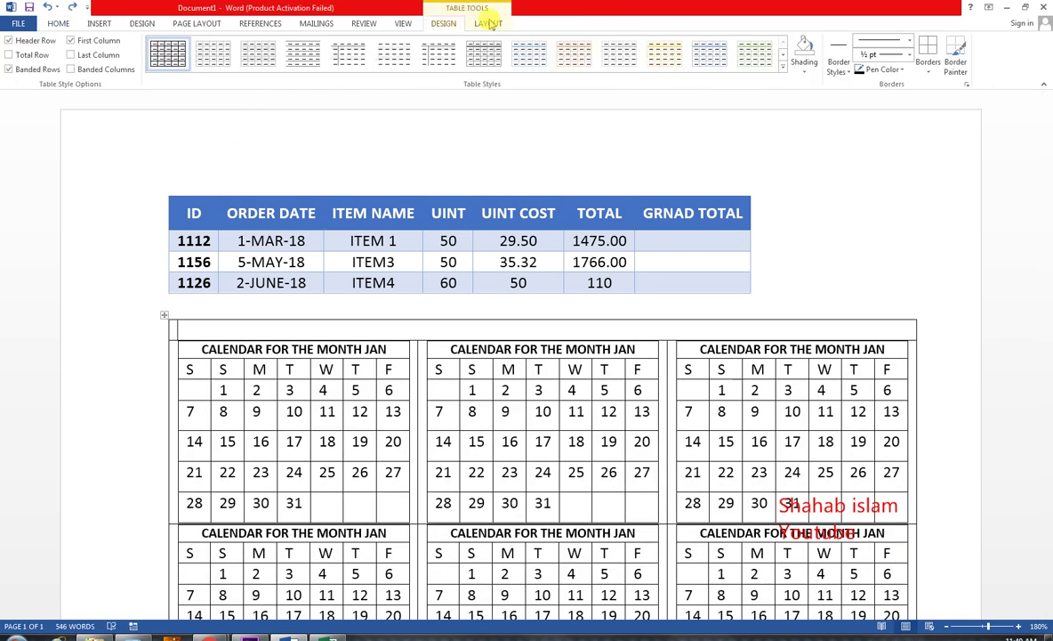
# Step: Pick the 1½ pt blue border style and paint it along the grid's top edge
pyautogui.click(843, 69)
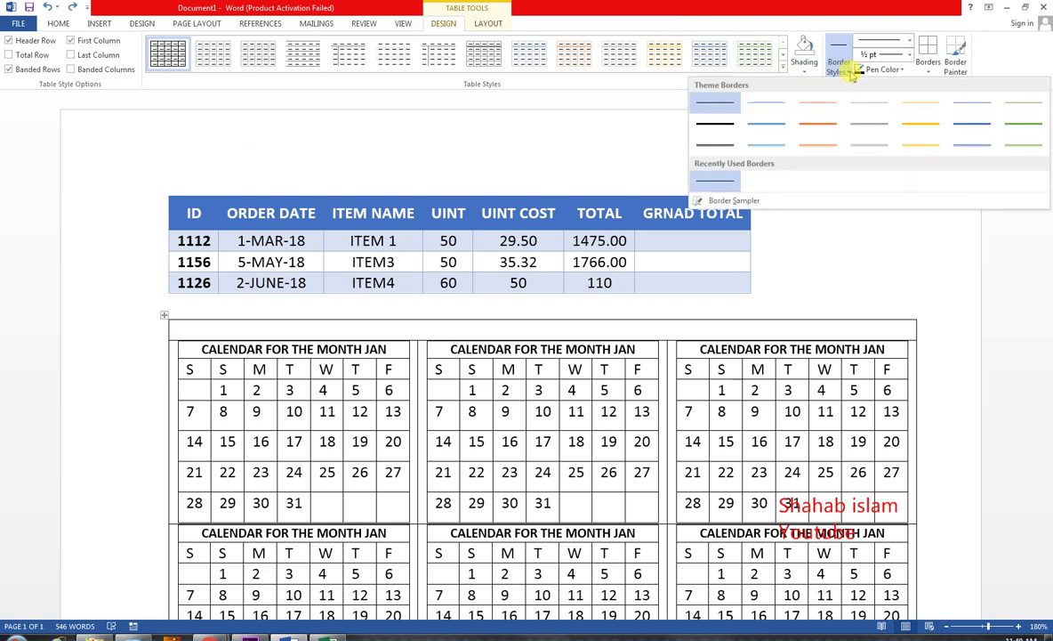
pyautogui.click(766, 123)
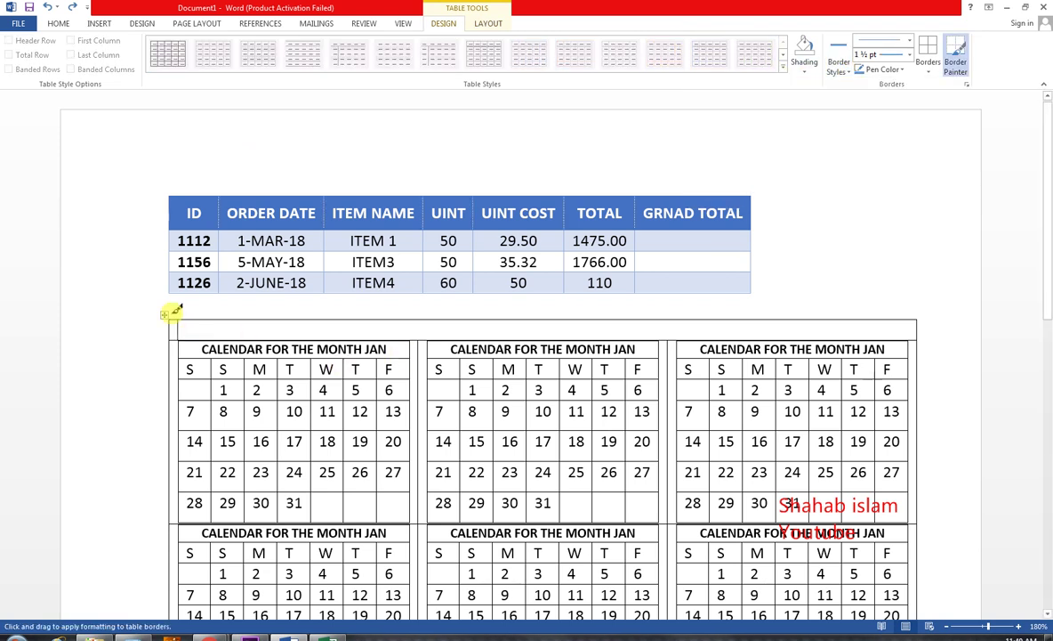
pyautogui.moveTo(178, 315); pyautogui.dragTo(909, 311)
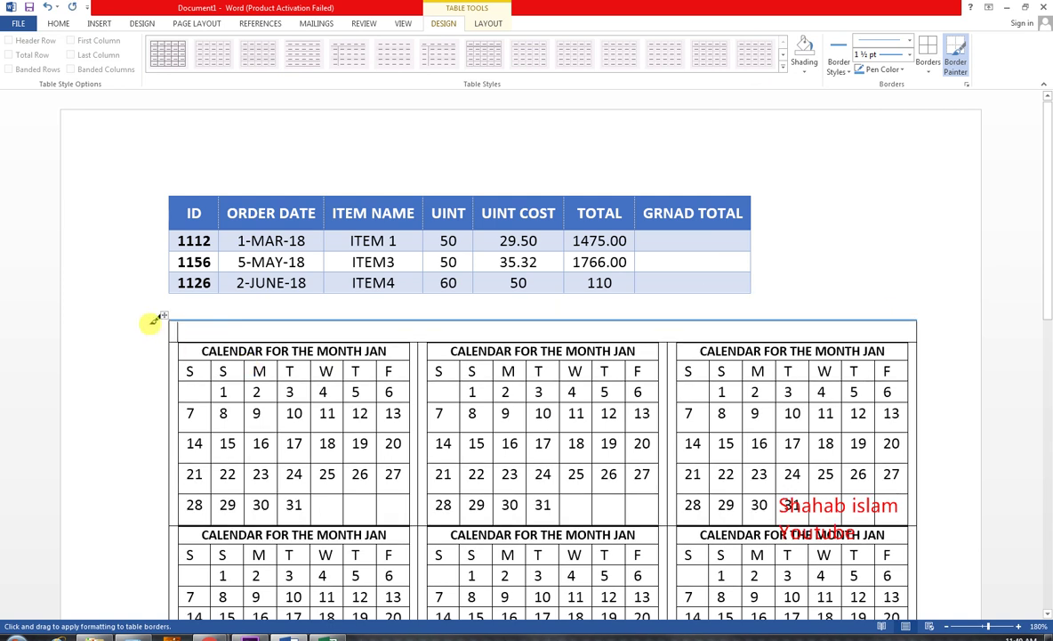
pyautogui.press('Escape')
# Step: Apply the blue border to all cells of the calendar table
pyautogui.click(163, 314)
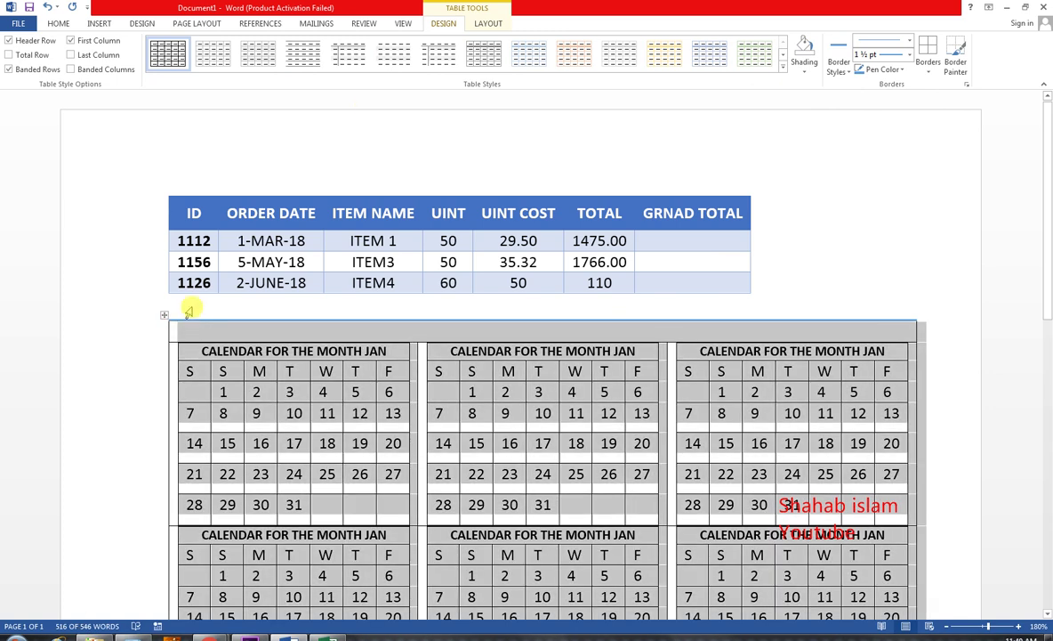
pyautogui.click(928, 70)
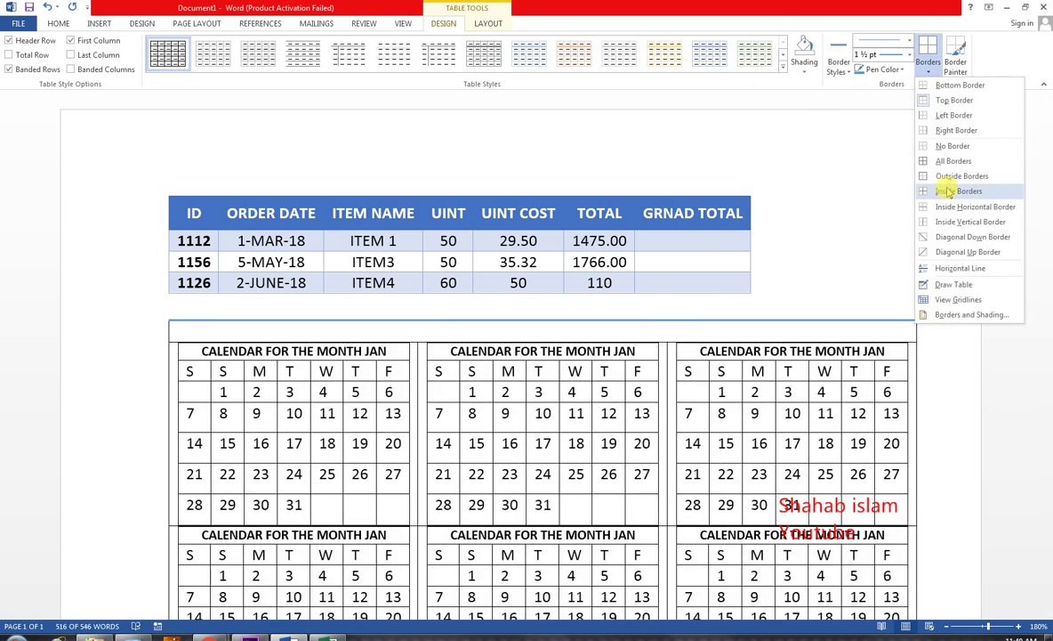
pyautogui.click(951, 162)
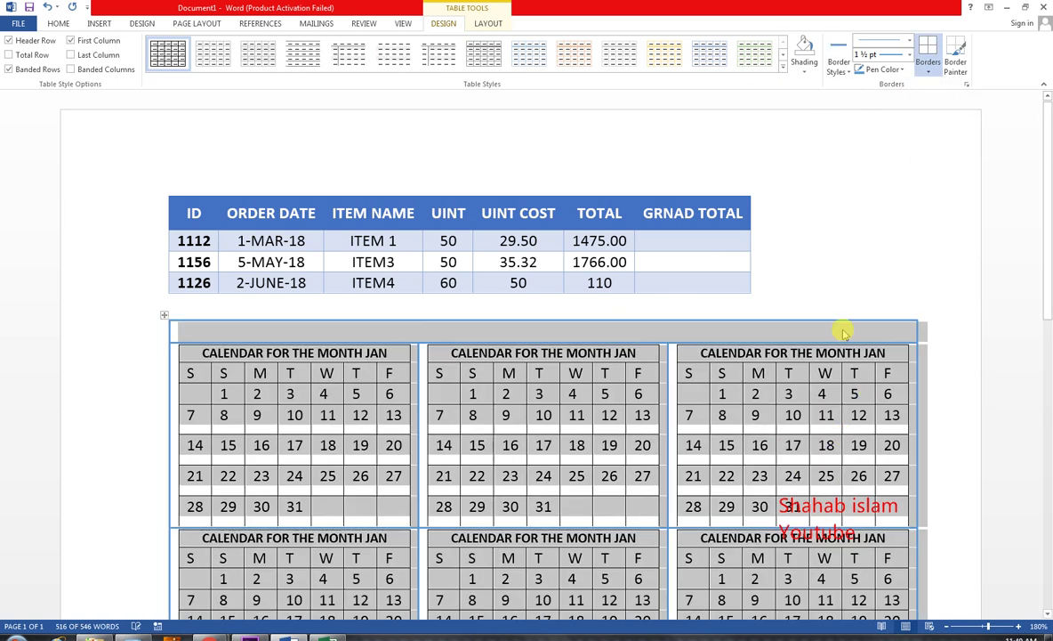
pyautogui.click(850, 307)
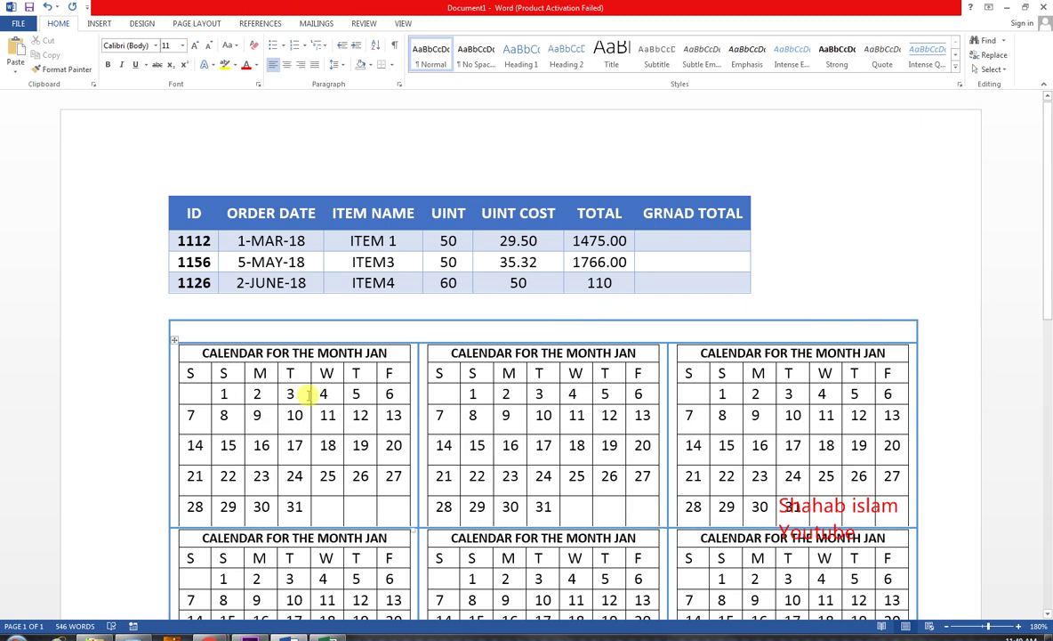
pyautogui.moveTo(747, 303)
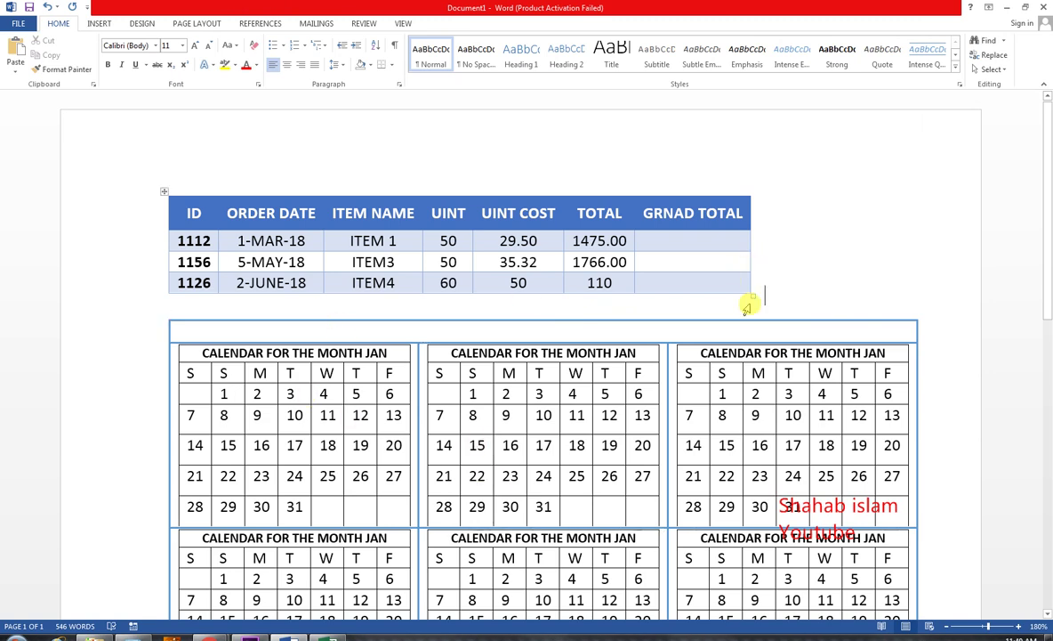
# Step: Widen the order table to the calendar layout's width and delete the blank lines below it
pyautogui.moveTo(755, 295); pyautogui.dragTo(913, 308)
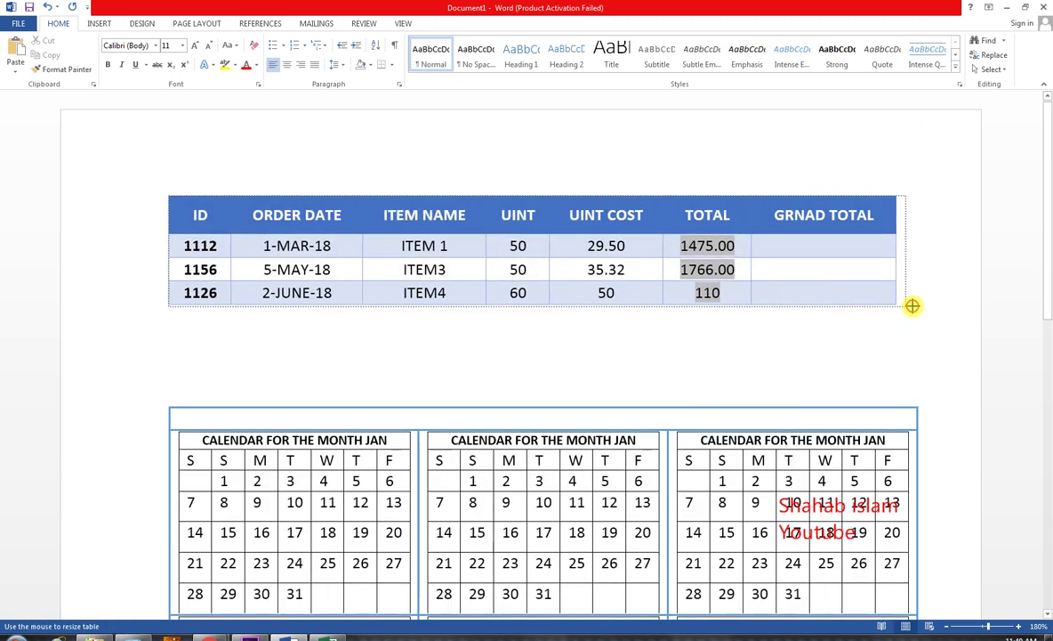
pyautogui.click(287, 374)
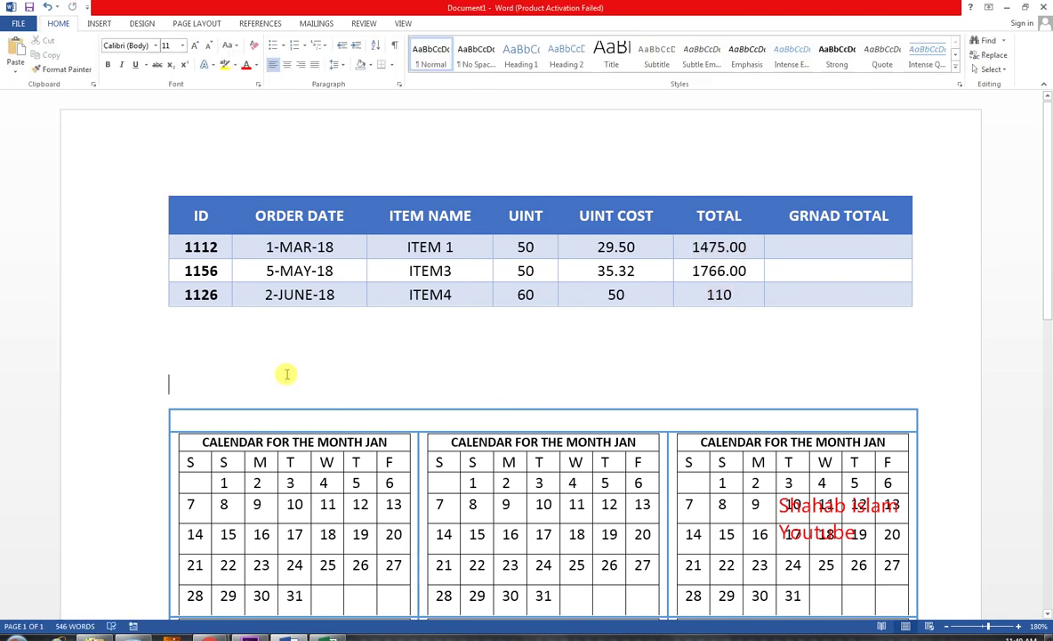
pyautogui.press('BackSpace')
pyautogui.press('BackSpace')
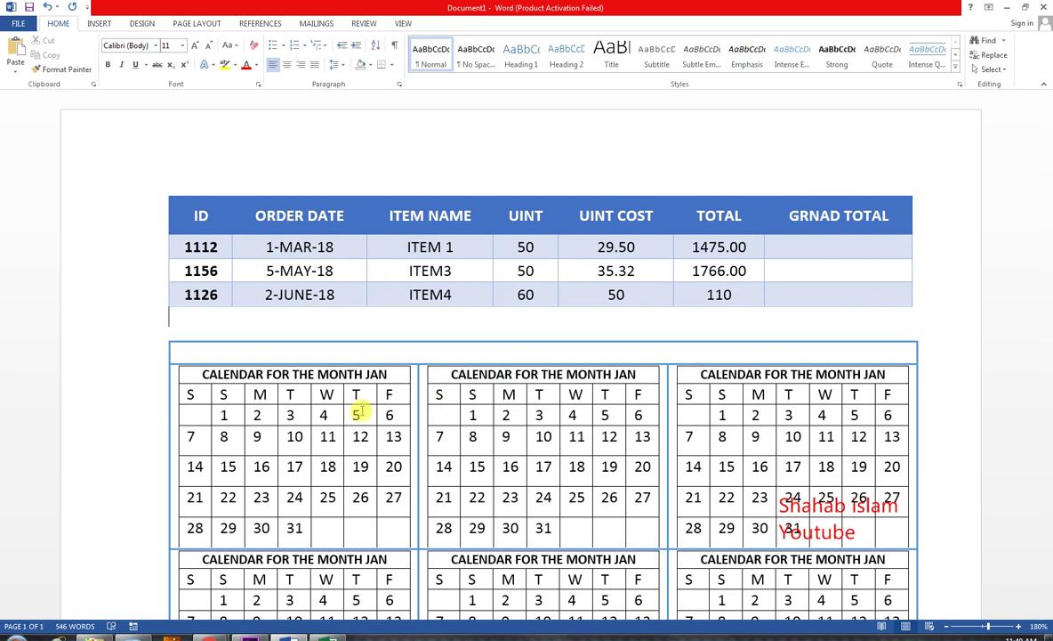
# Step: Select the first January calendar table and view the pen weight list without changing it
pyautogui.click(343, 363)
pyautogui.click(443, 23)
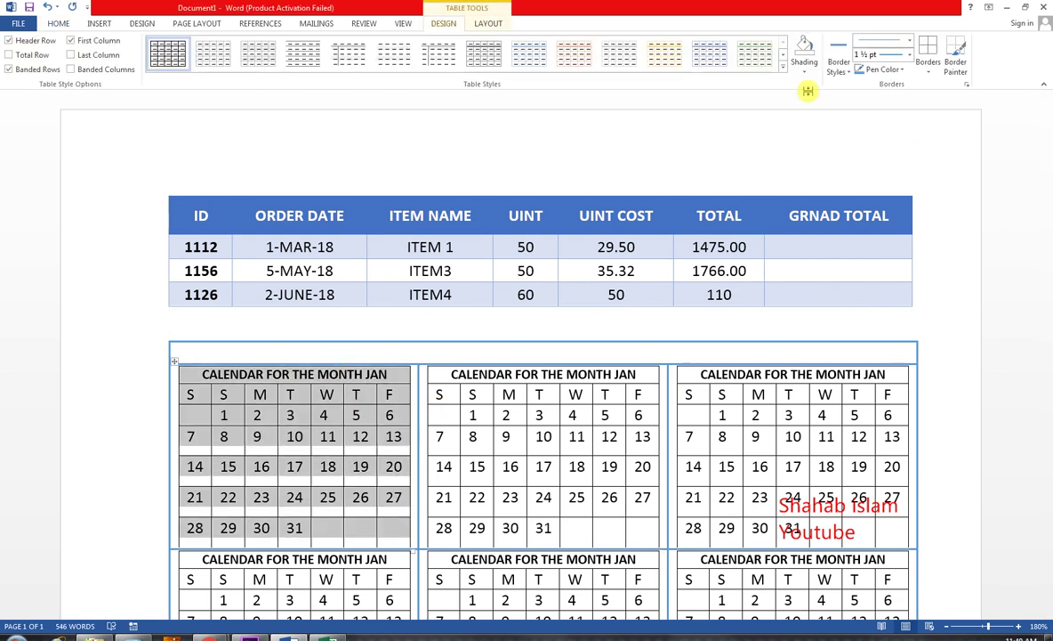
pyautogui.click(908, 55)
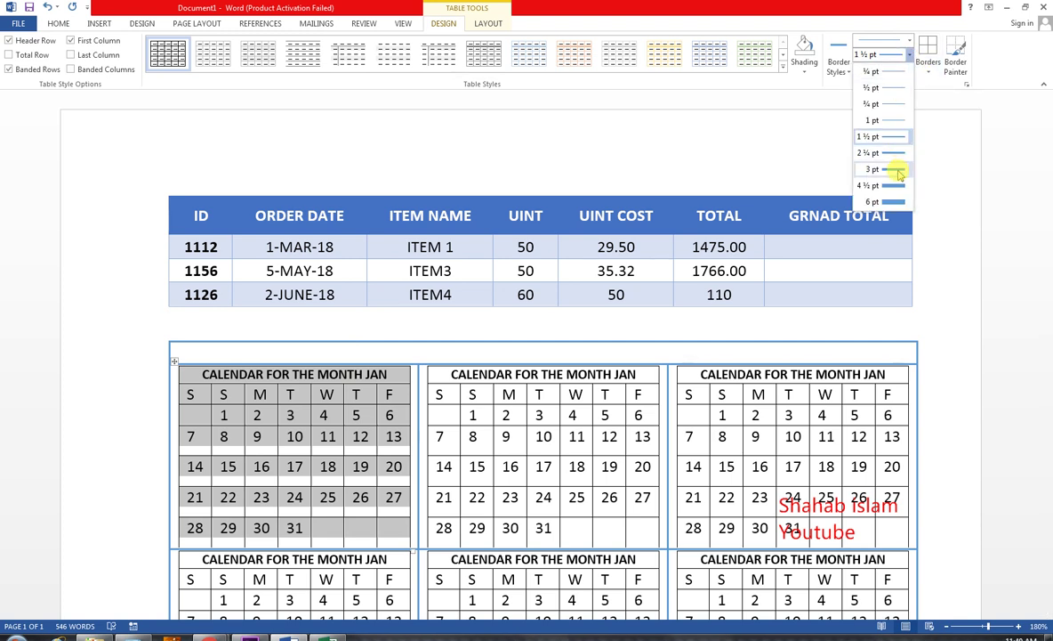
pyautogui.click(329, 142)
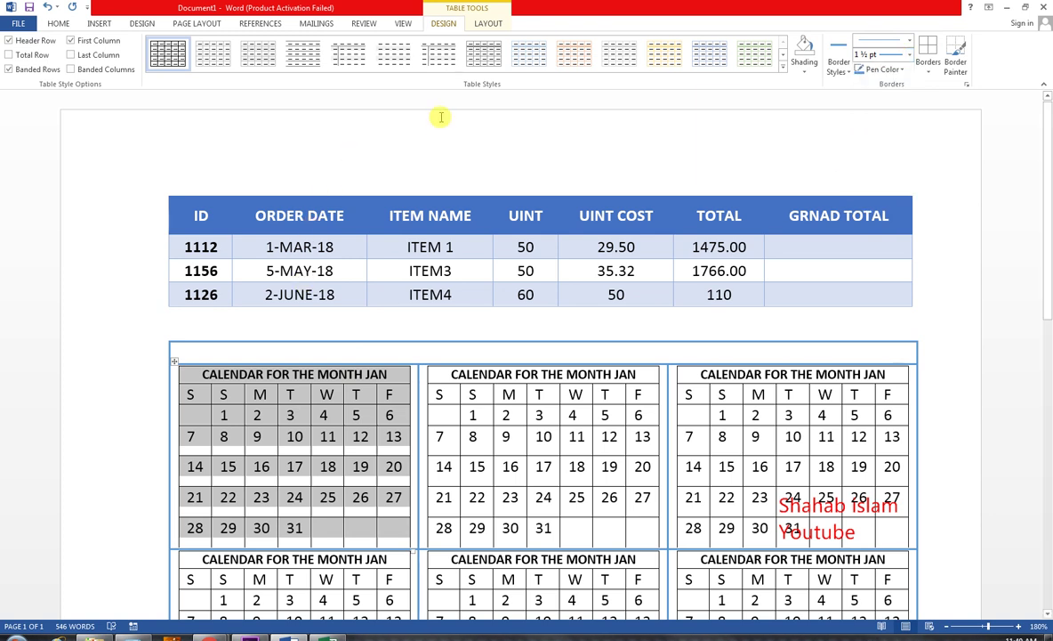
pyautogui.click(498, 24)
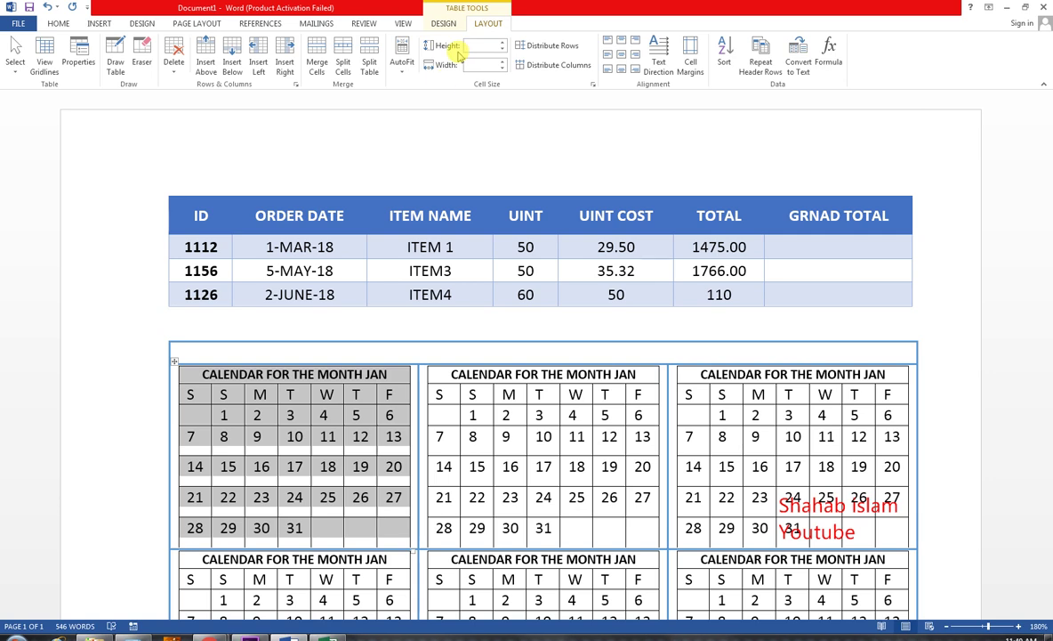
# Step: Select the whole order table and make its rows shorter with the row Height arrows
pyautogui.click(178, 322)
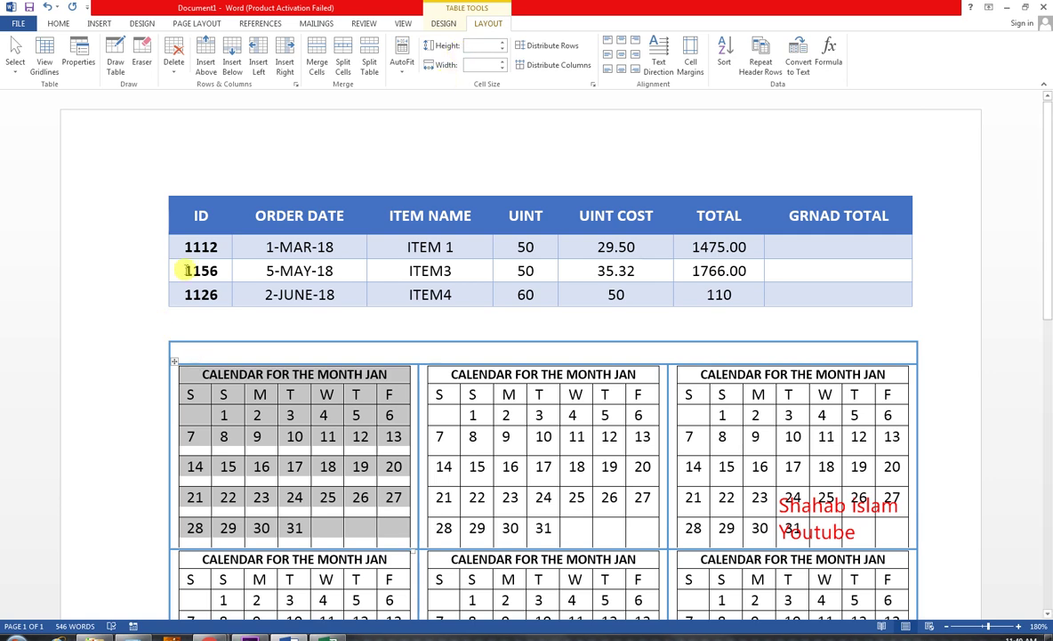
pyautogui.click(183, 207)
pyautogui.click(165, 189)
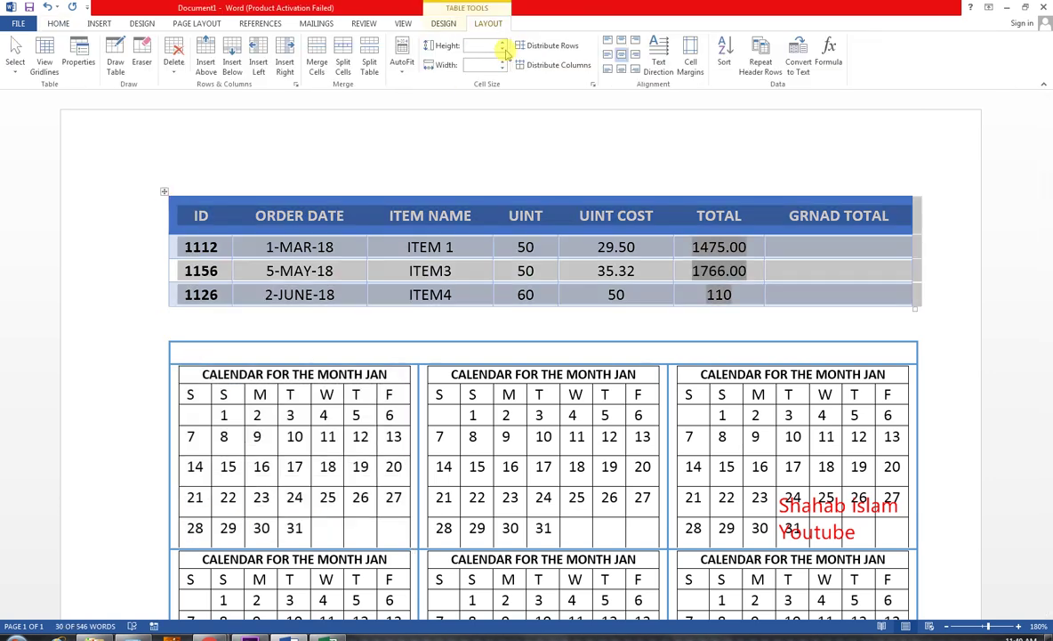
pyautogui.click(503, 50)
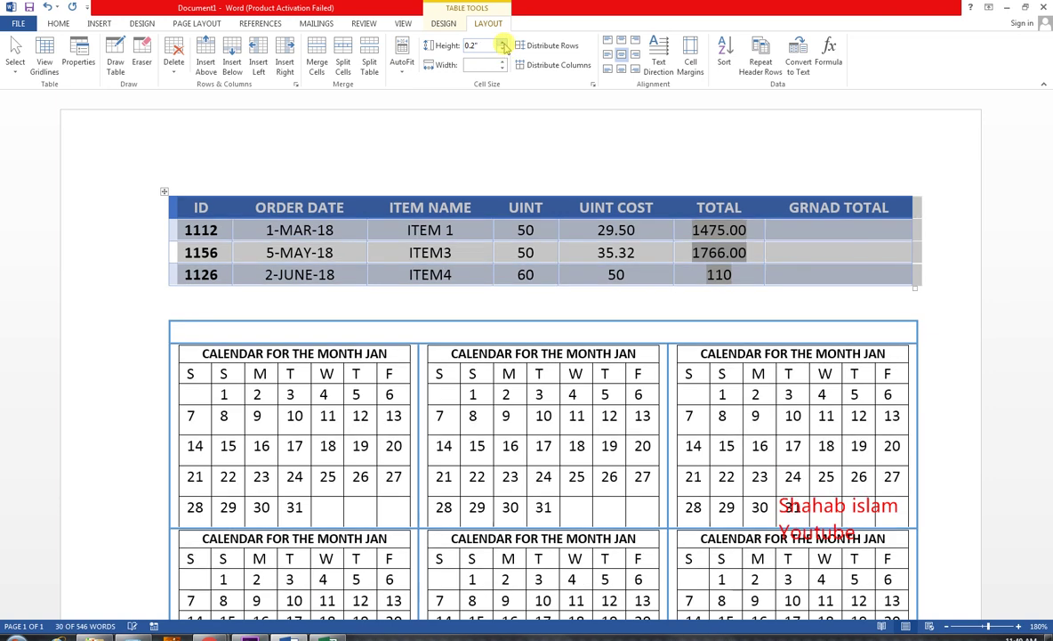
pyautogui.click(502, 46)
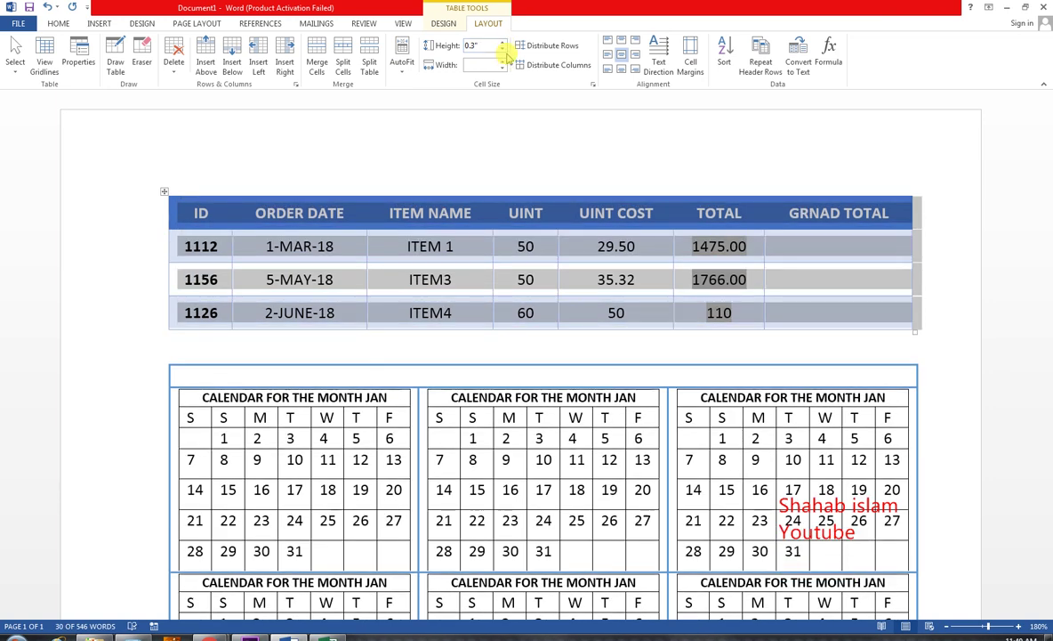
pyautogui.click(503, 50)
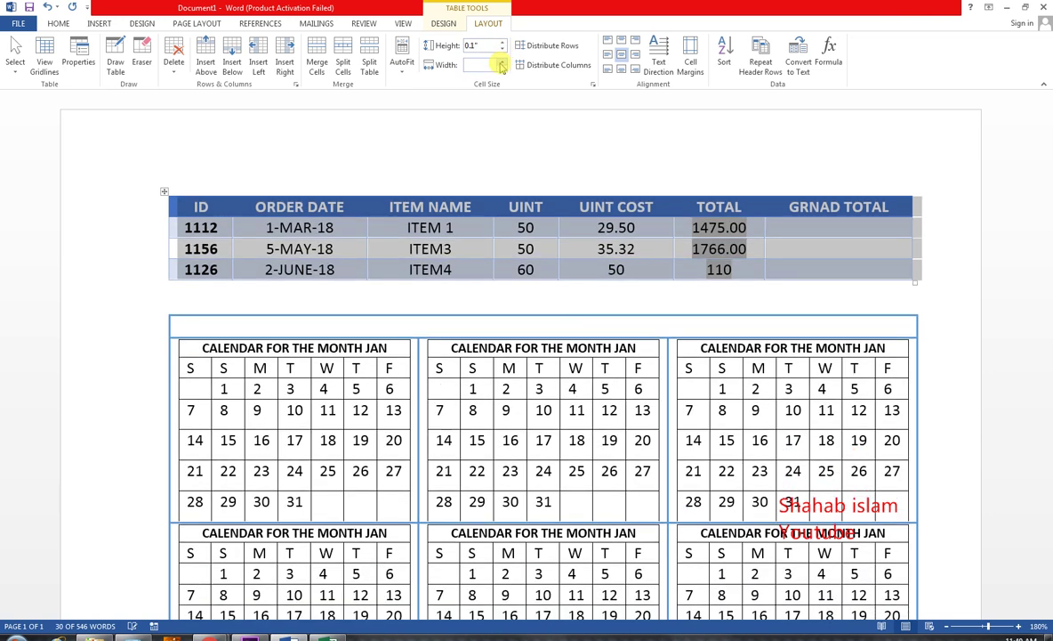
# Step: Try Distribute Columns and vertical text direction, then restore the original widths and horizontal text
pyautogui.click(502, 66)
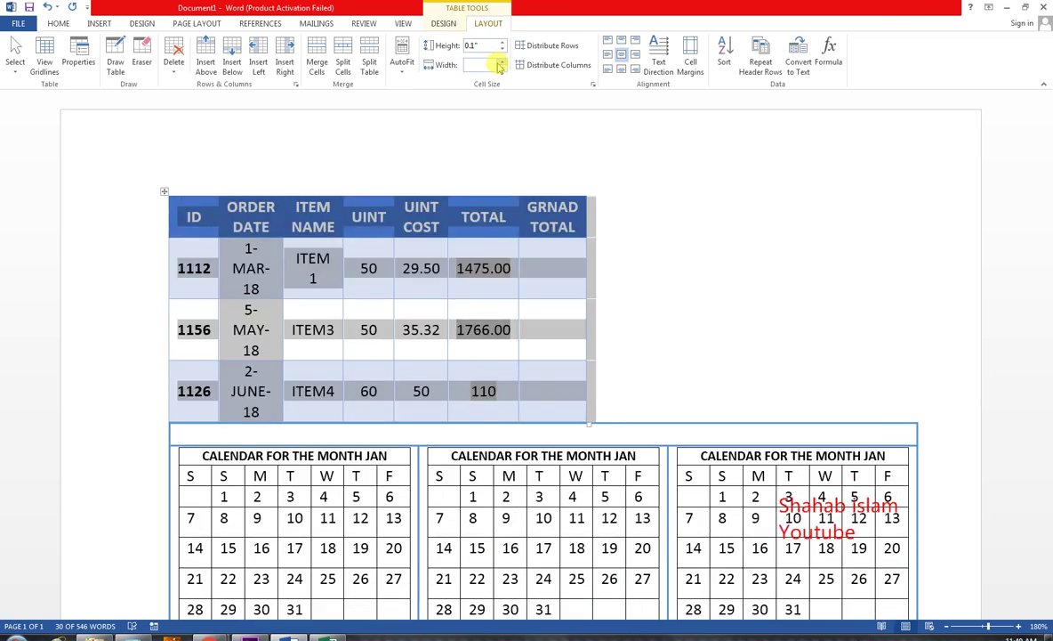
pyautogui.hotkey('ctrl', 'z')
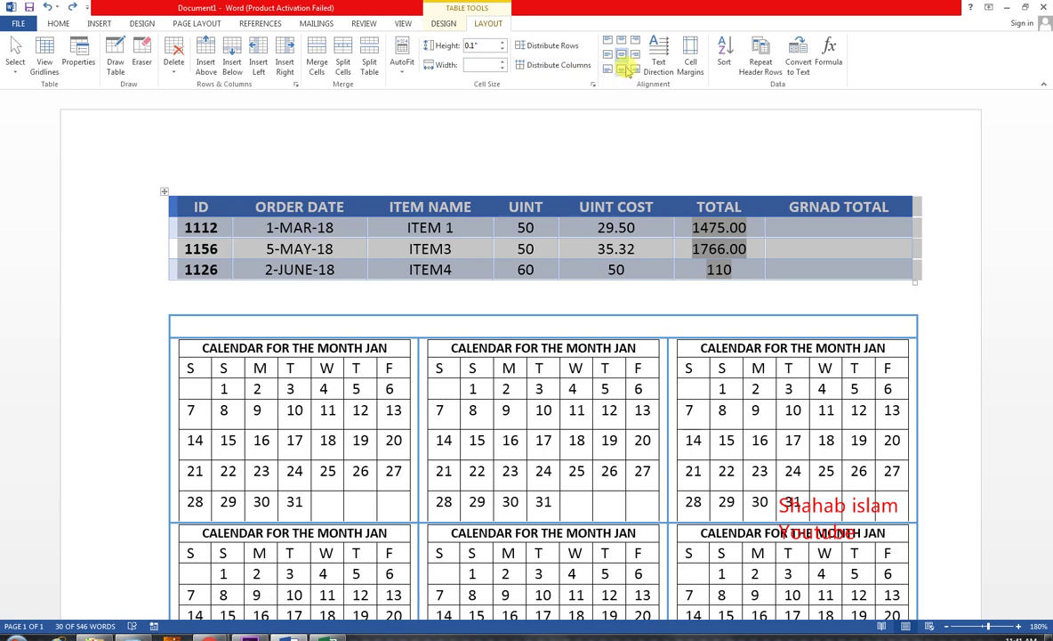
pyautogui.click(655, 64)
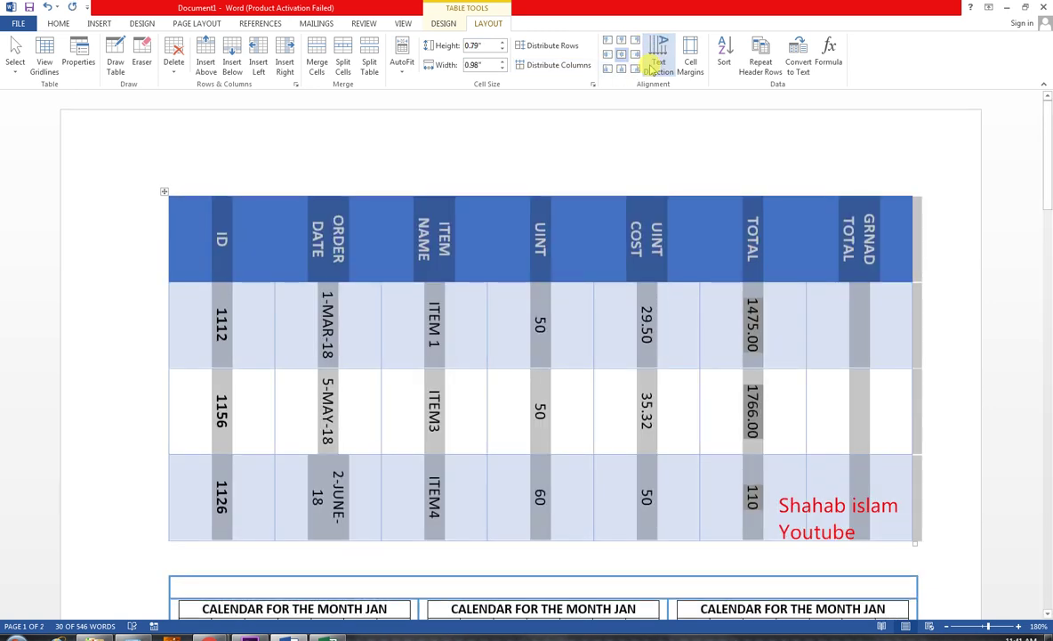
pyautogui.click(655, 64)
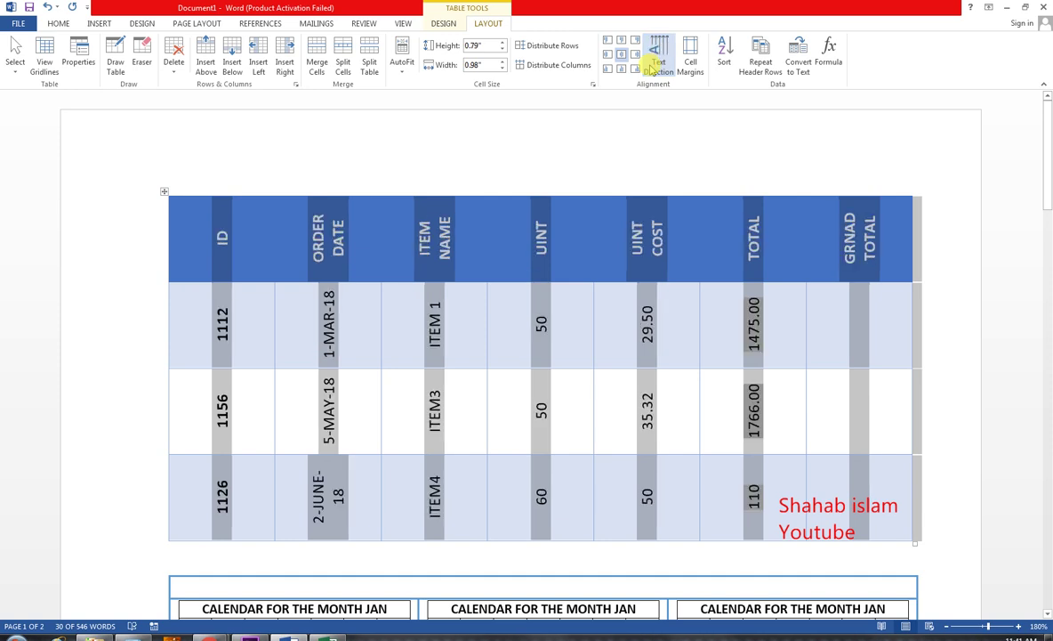
pyautogui.click(655, 64)
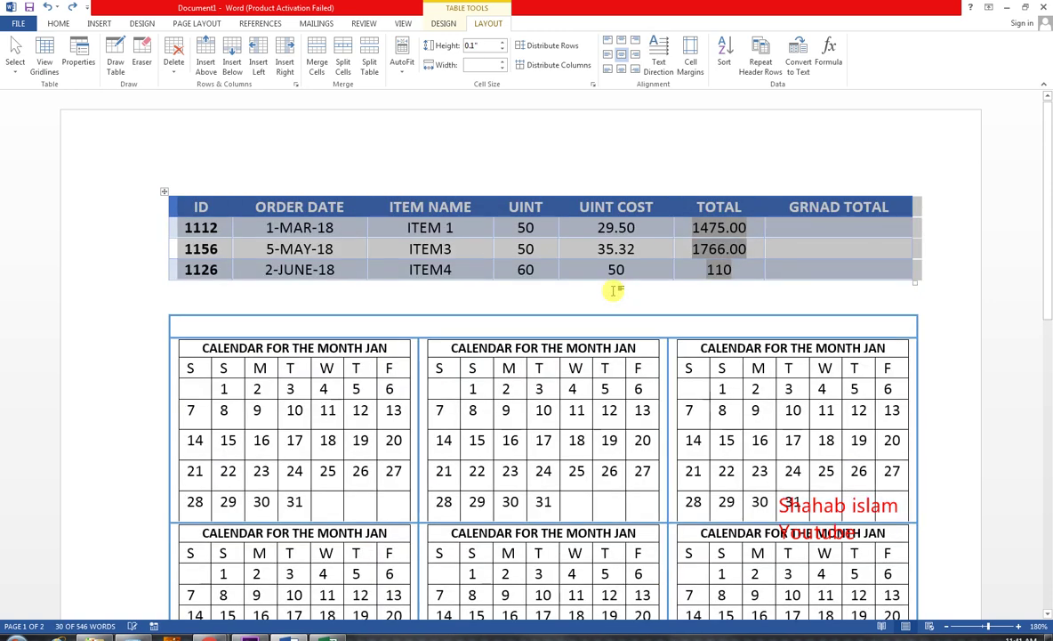
pyautogui.click(574, 293)
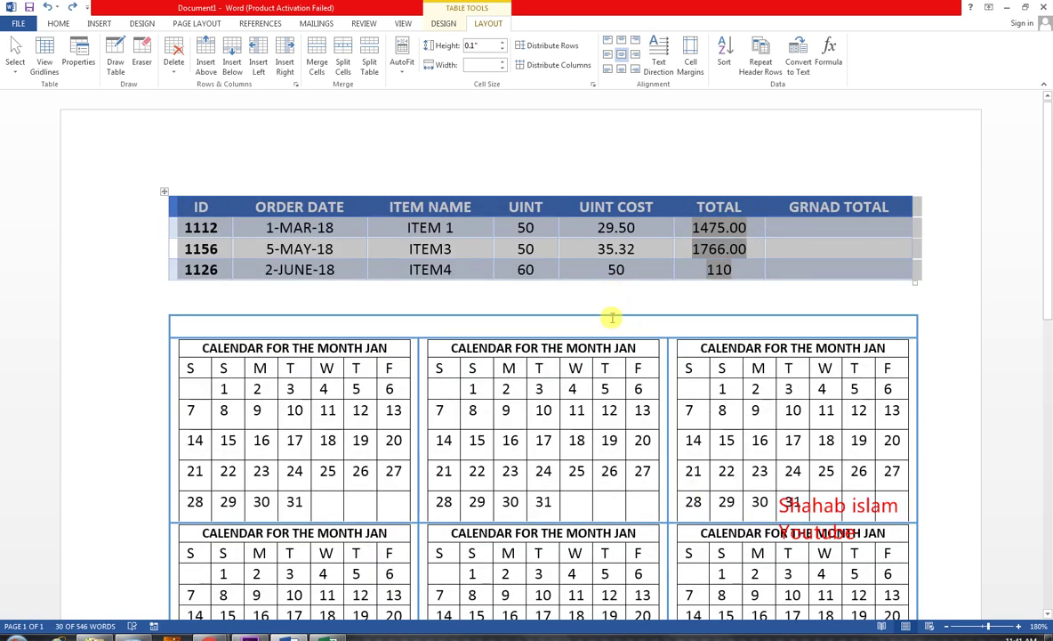
pyautogui.click(456, 248)
pyautogui.click(488, 24)
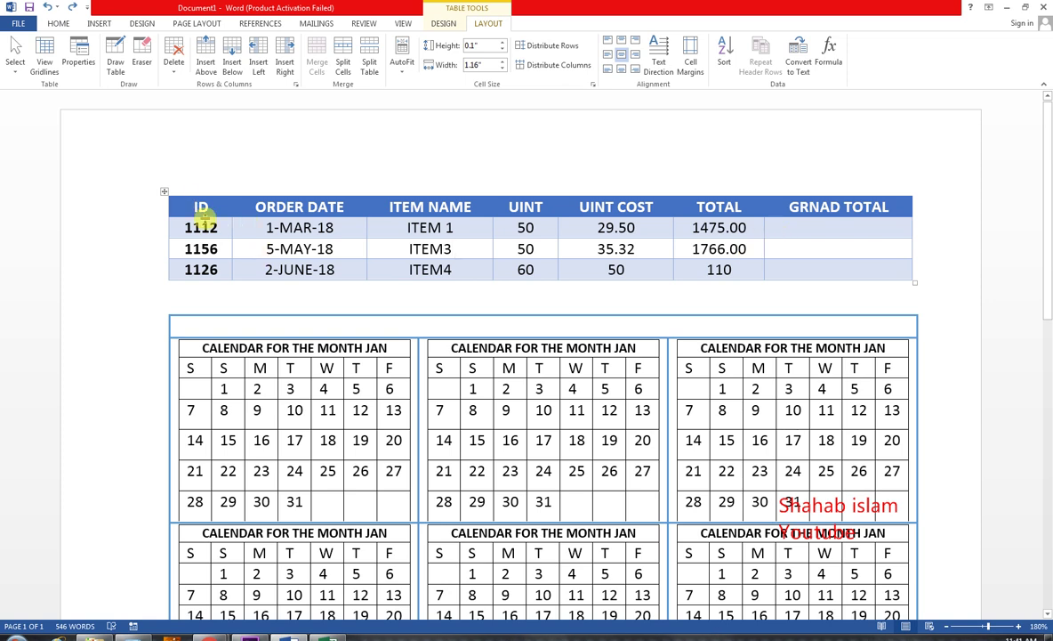
pyautogui.click(798, 56)
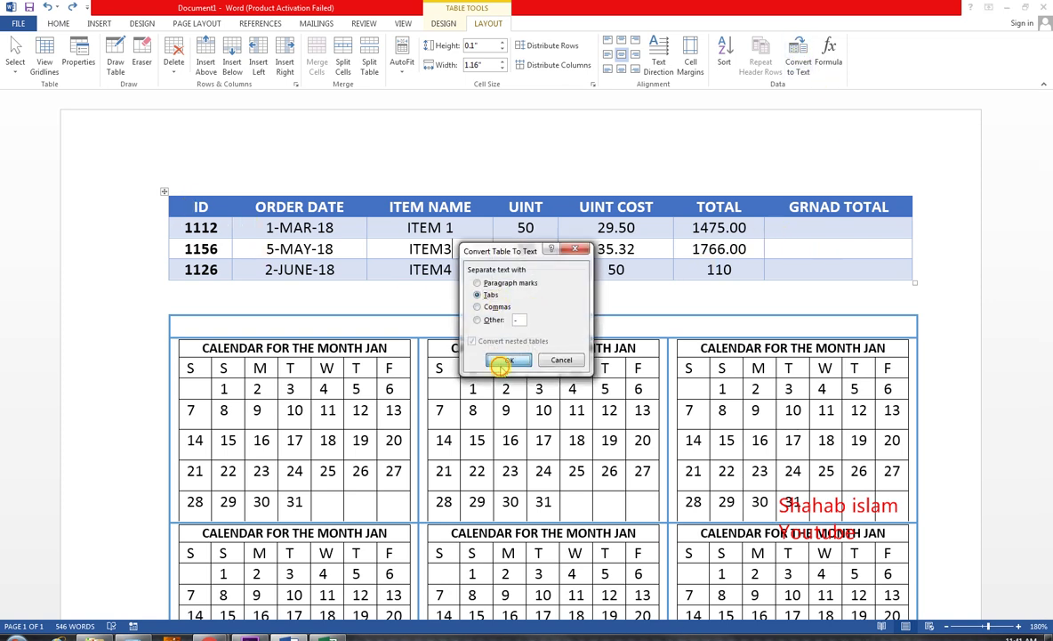
pyautogui.click(504, 360)
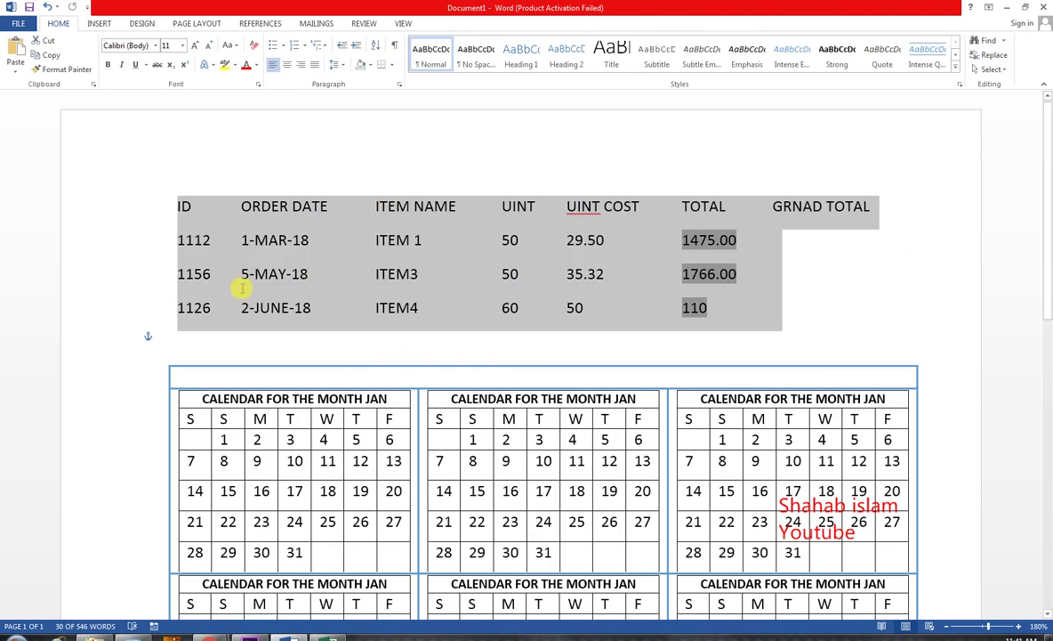
pyautogui.click(594, 333)
pyautogui.hotkey('ctrl', 'z')
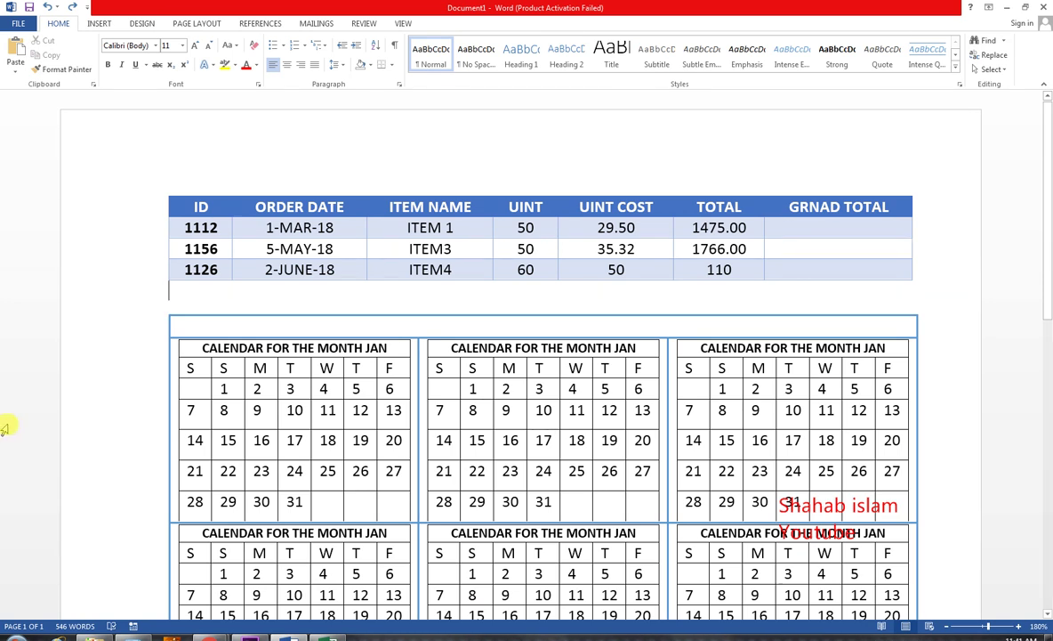
pyautogui.click(352, 203)
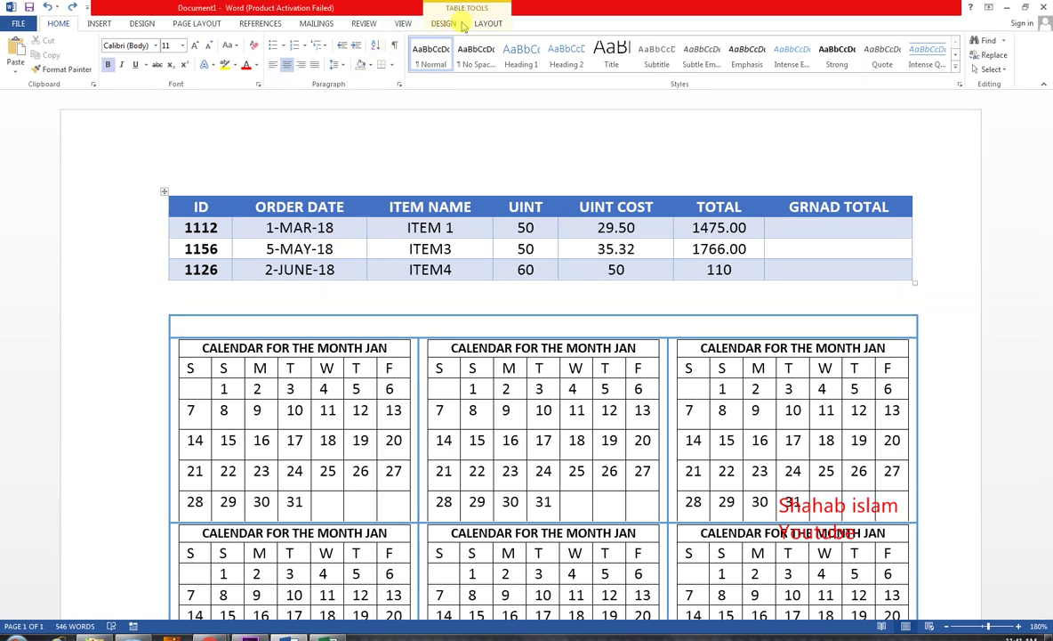
pyautogui.rightClick(471, 230)
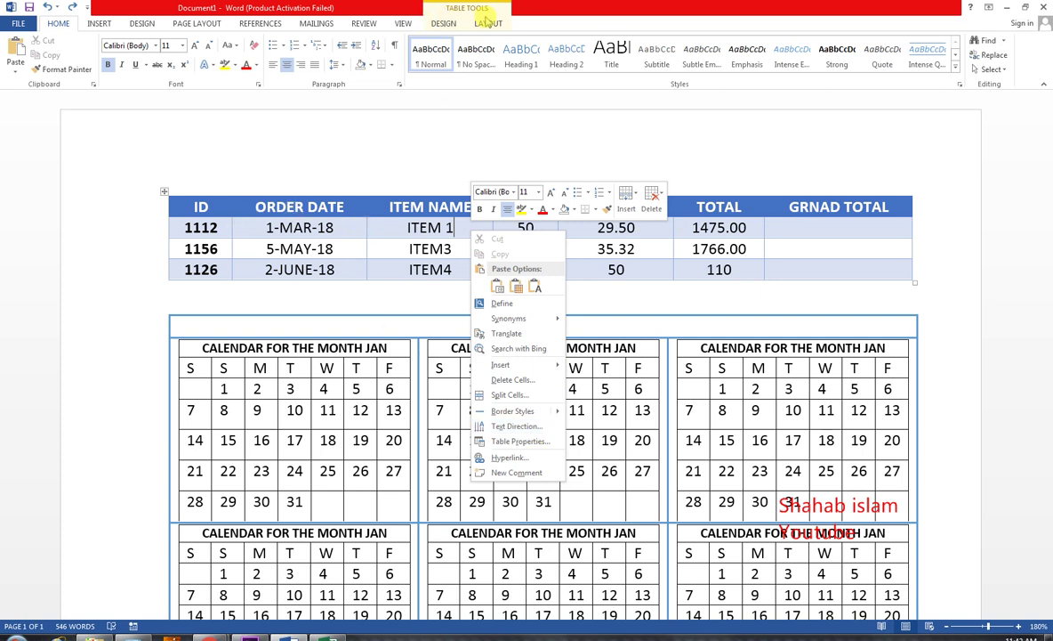
pyautogui.click(345, 344)
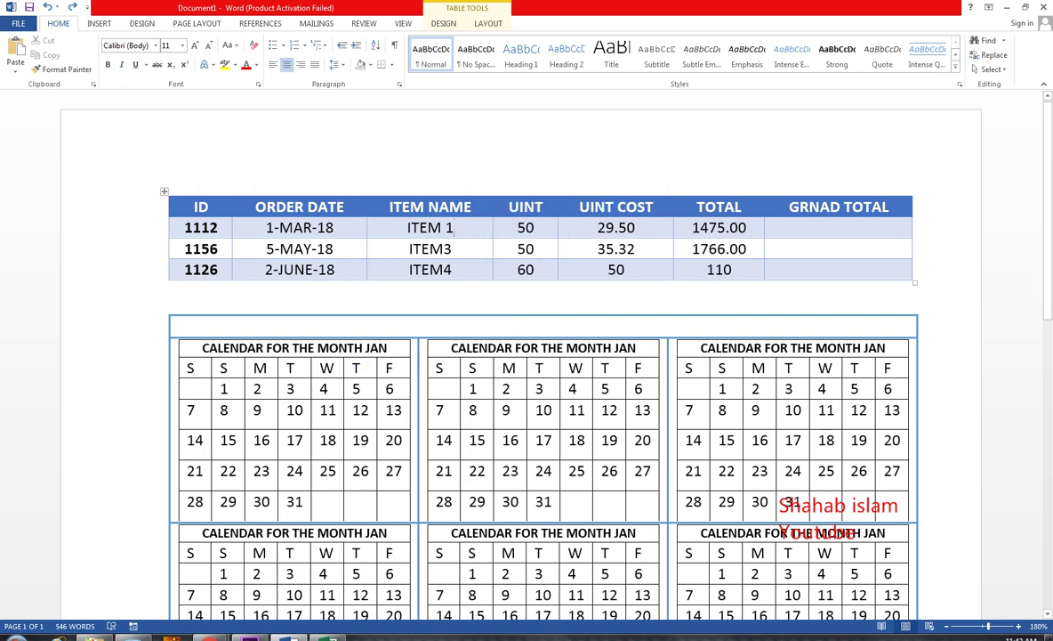
# Step: Switch to Chrome's YouTube channel Videos tab and scroll briefly through the uploads
pyautogui.moveTo(210, 632)
pyautogui.click(267, 529)
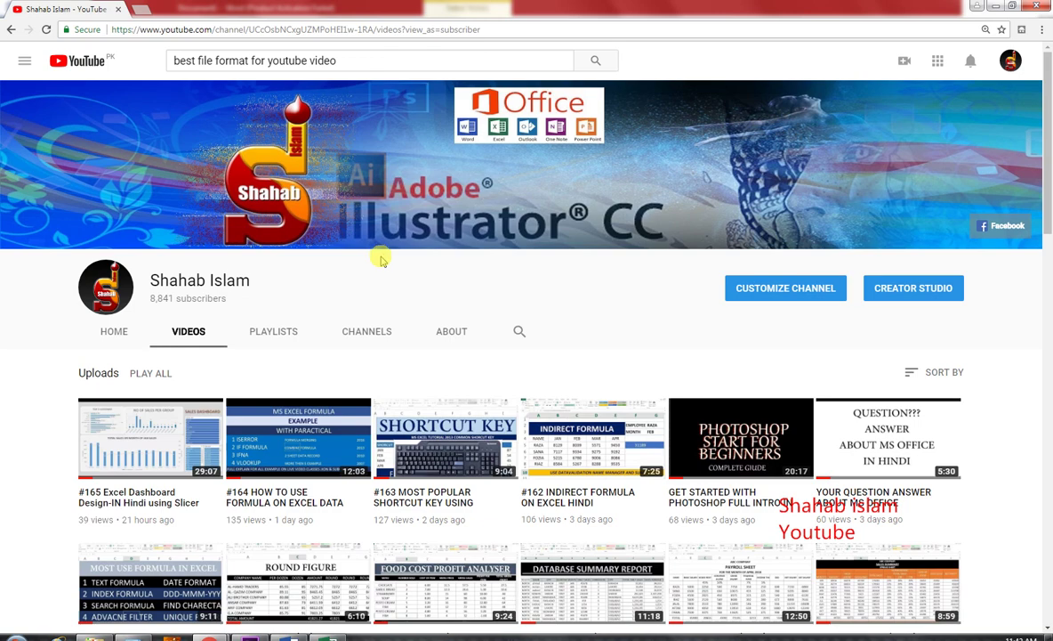
pyautogui.scroll(-1, 380, 262)
pyautogui.scroll(1, 382, 267)
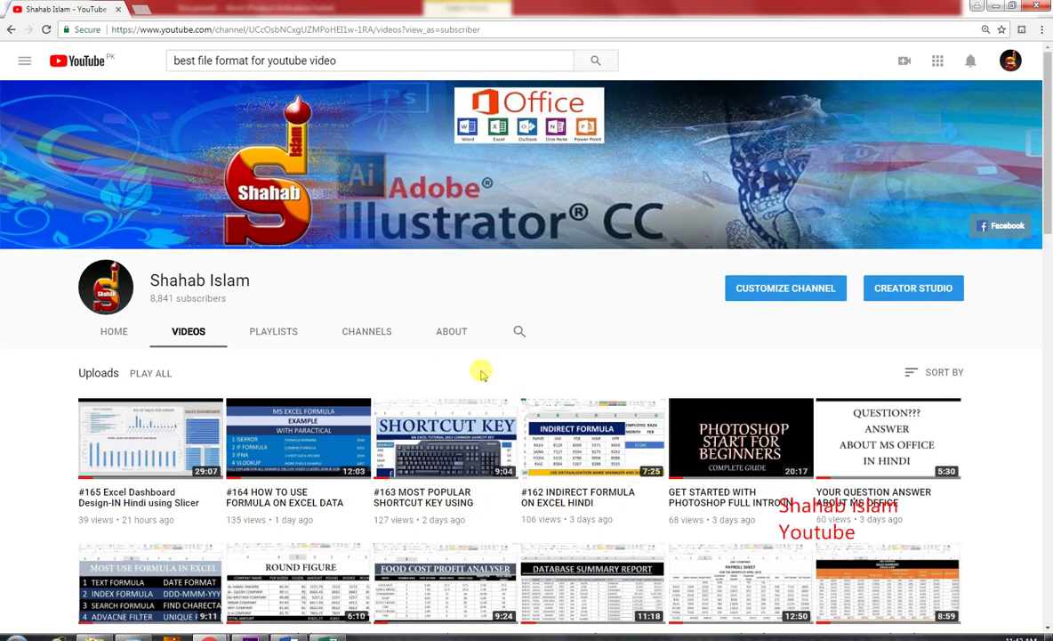